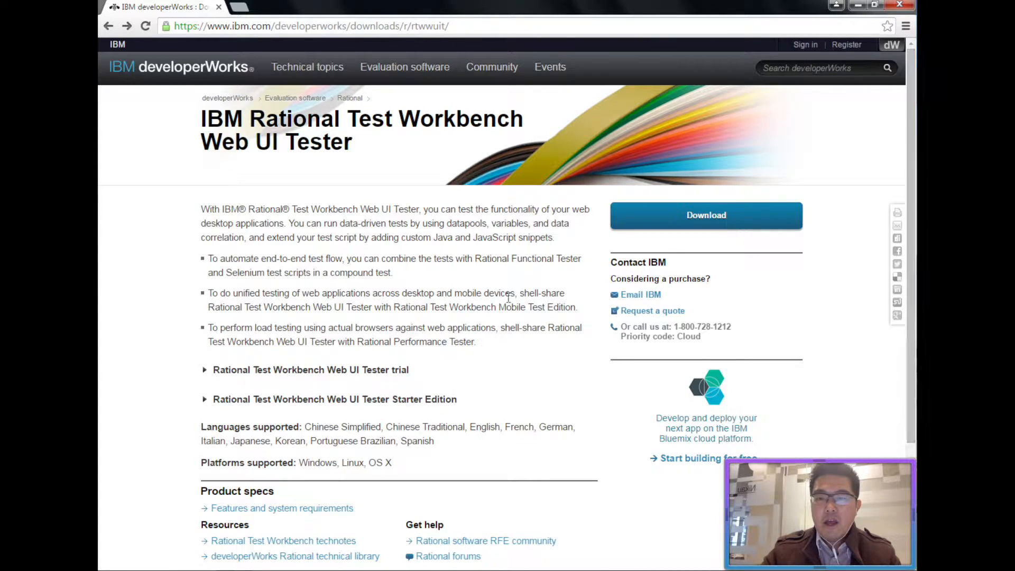
# Start the Web UI Tester trial download and confirm you already have an IBM id.
pyautogui.click(720, 213)
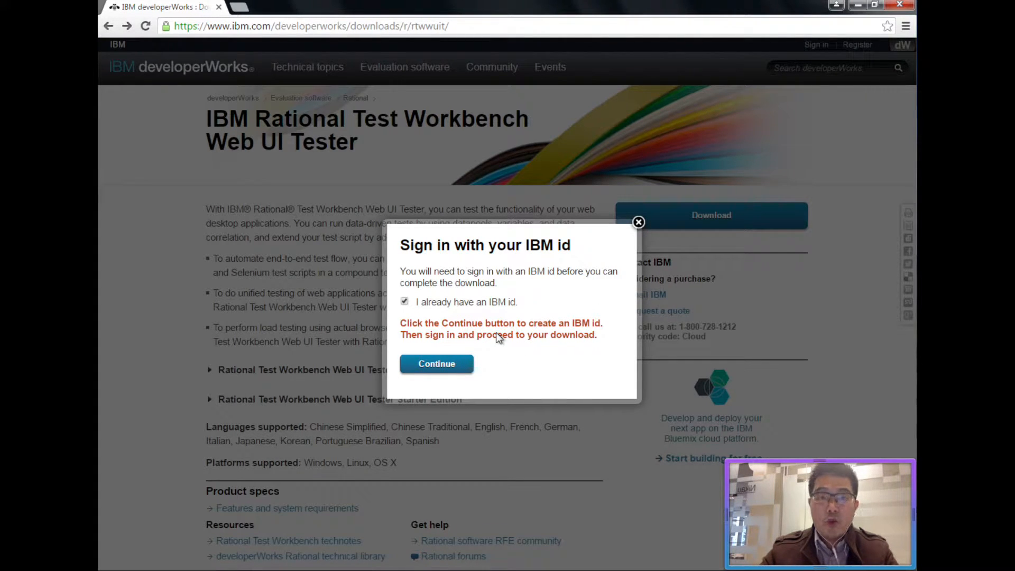
pyautogui.click(459, 365)
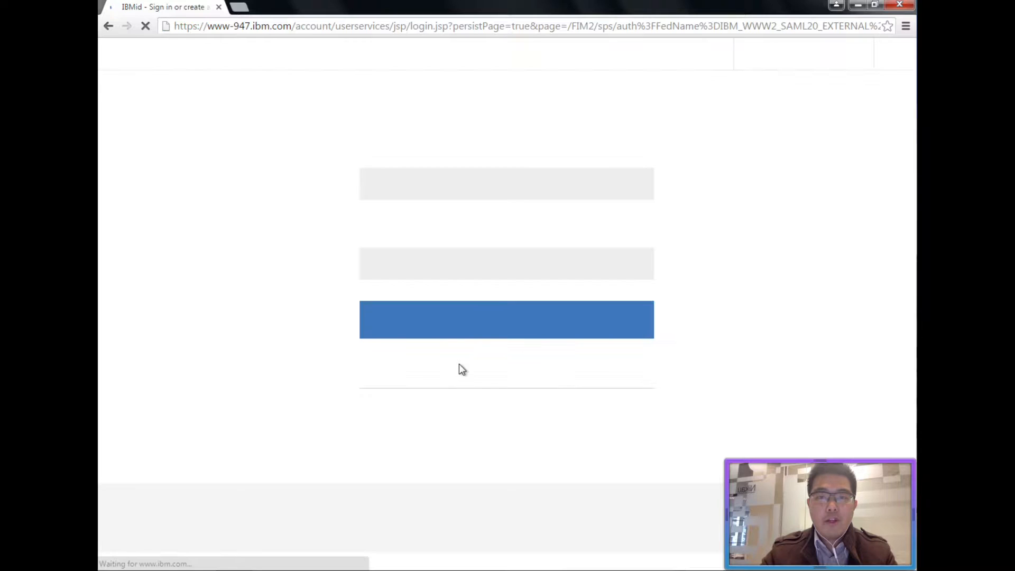
# Sign in with the suggested full IBM id and the account password.
pyautogui.click(460, 189)
pyautogui.write('alankan')
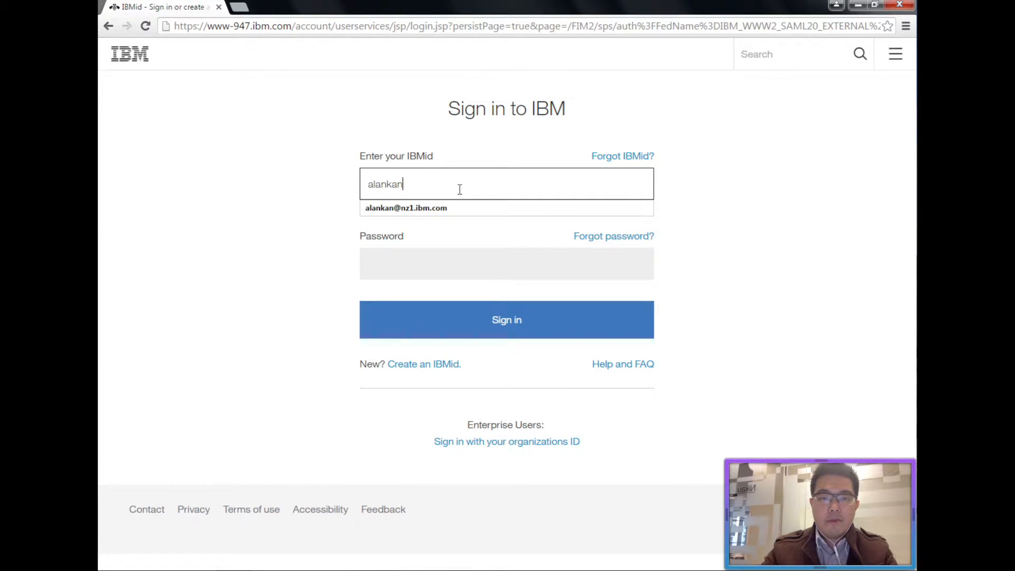
pyautogui.press('Down')
pyautogui.press('Tab')
pyautogui.press('Tab')
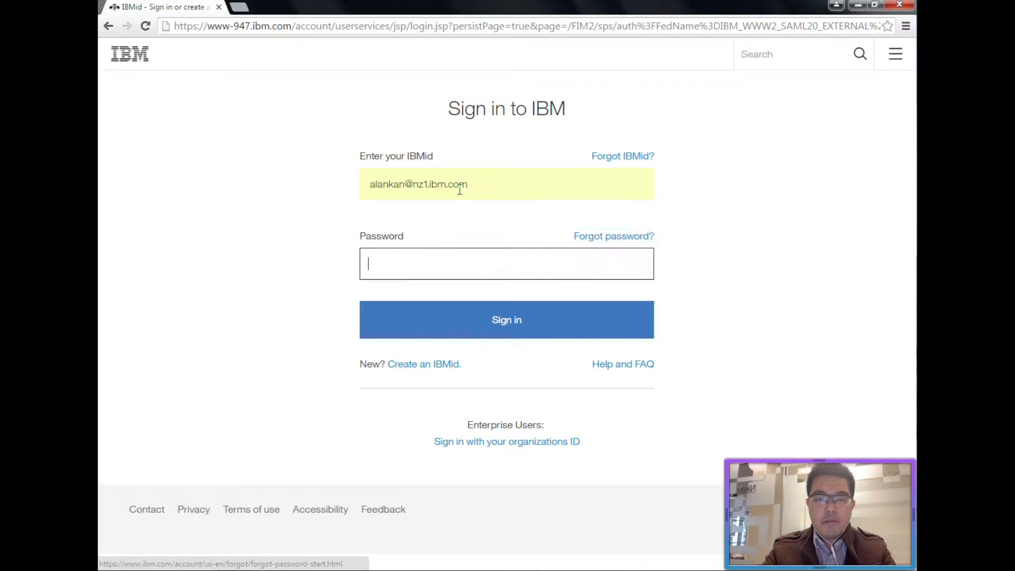
pyautogui.write('•••••••••')
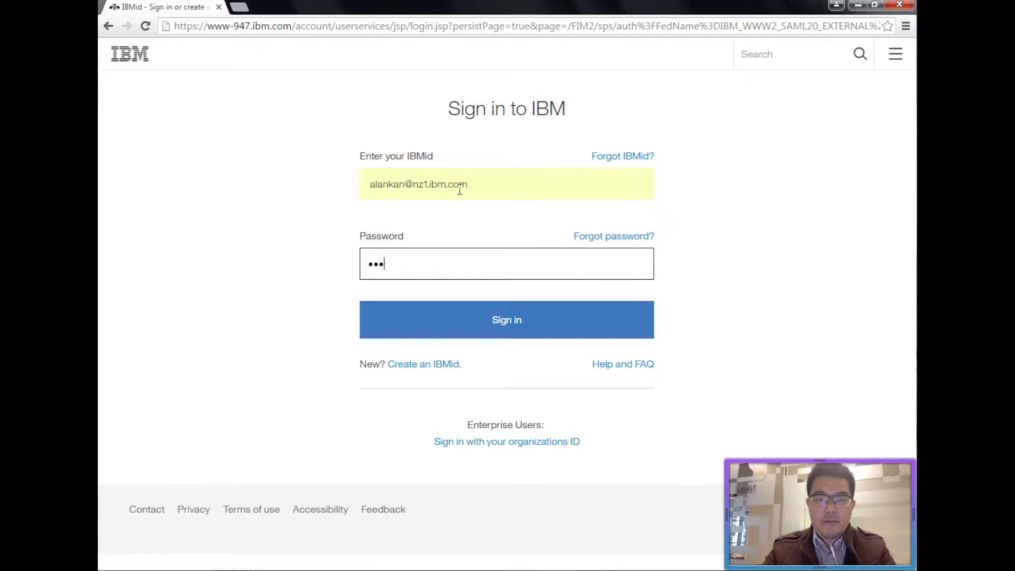
pyautogui.click(466, 311)
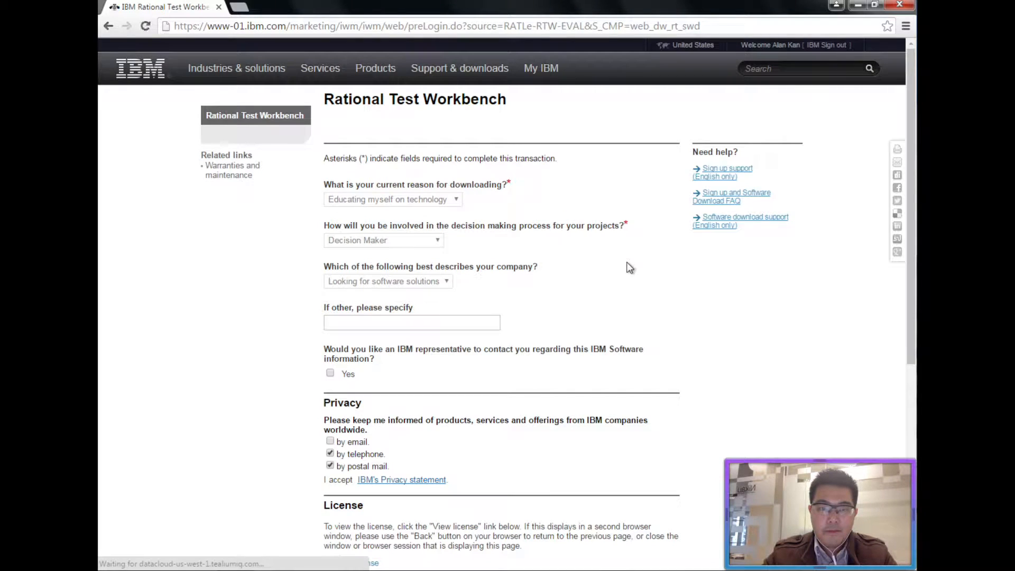
# Opt out of telephone contact, agree to the licence terms, and confirm the download form.
pyautogui.click(330, 453)
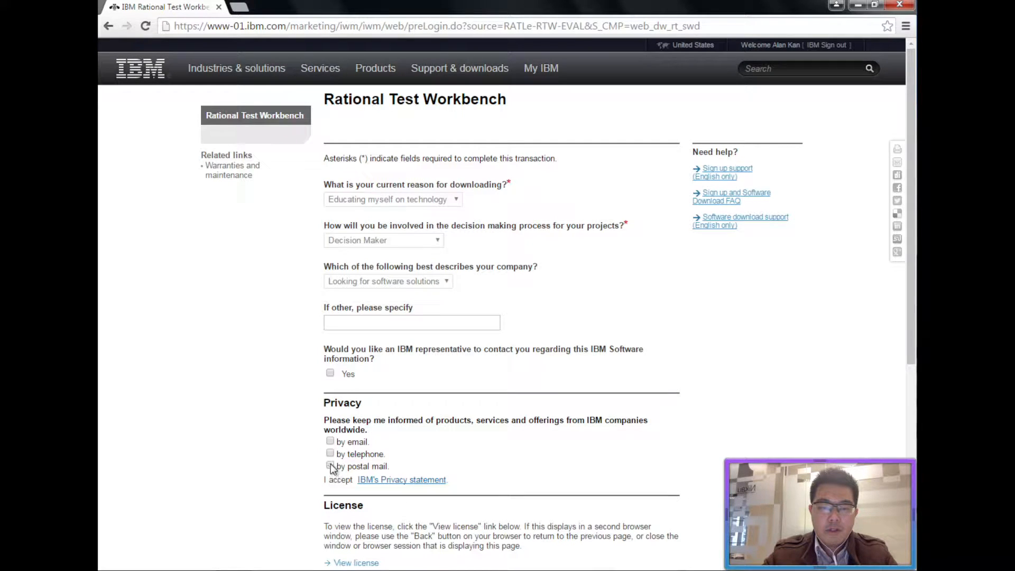
pyautogui.scroll(-6, 331, 464)
pyautogui.click(331, 299)
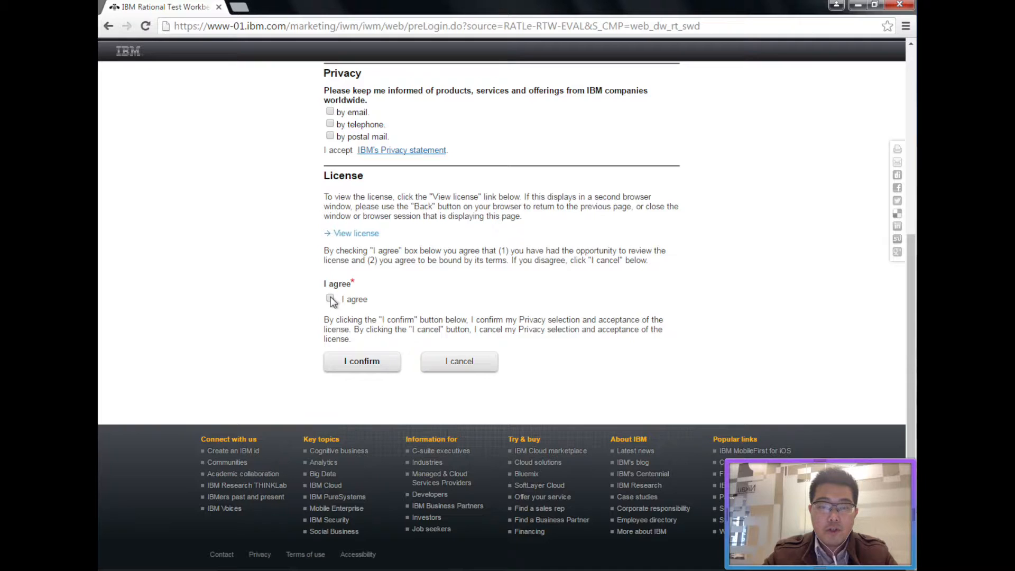
pyautogui.click(382, 364)
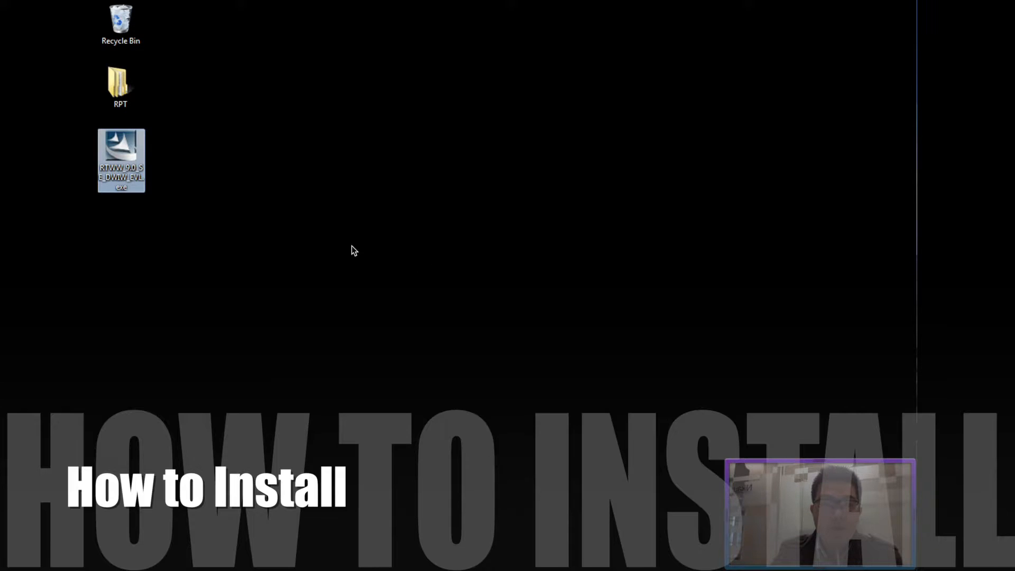
# Launch the RTWW_9.0_SE_DWIW_EVL.exe installer from the desktop and allow it to run.
pyautogui.doubleClick(123, 160)
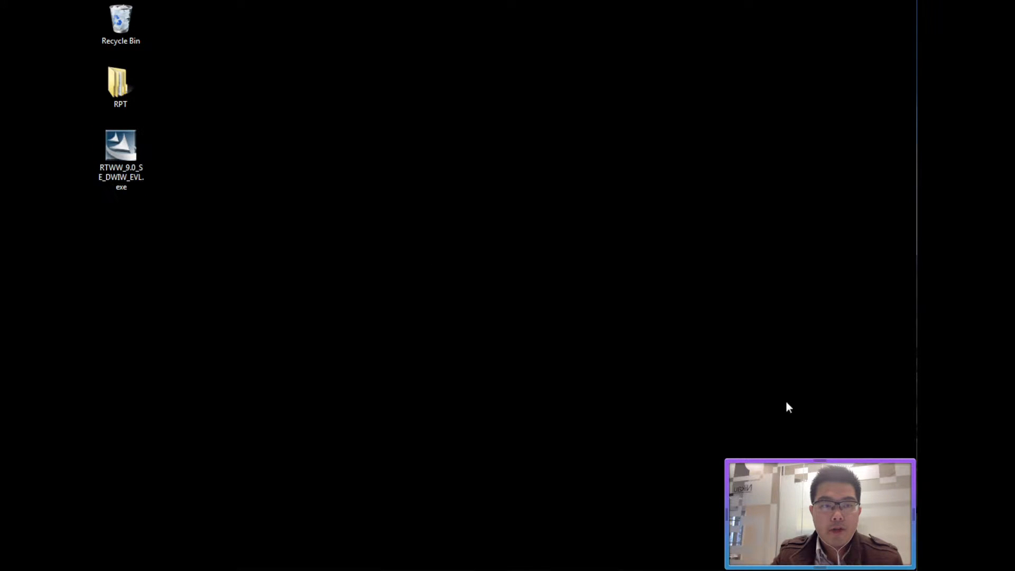
pyautogui.doubleClick(129, 151)
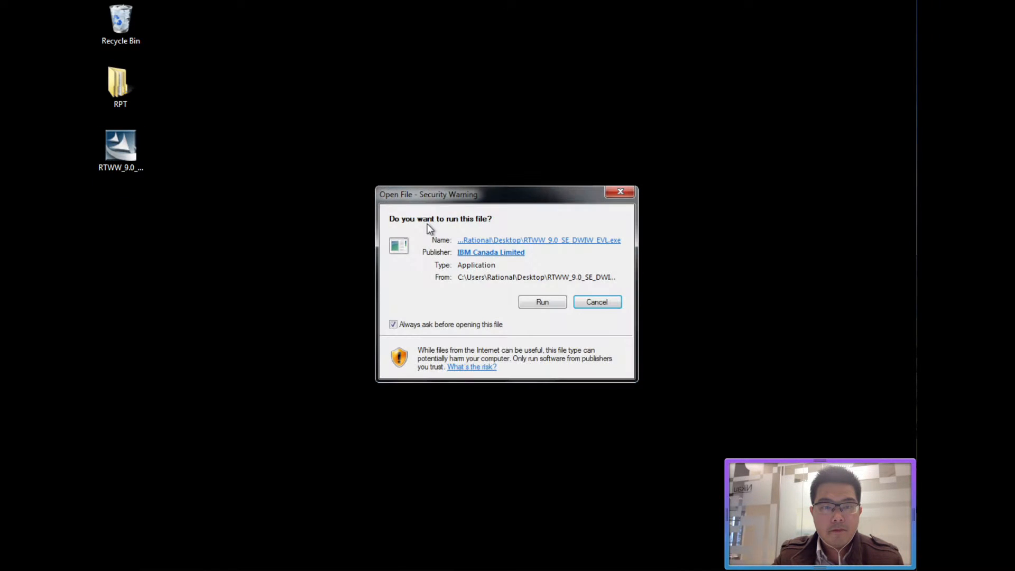
pyautogui.click(541, 301)
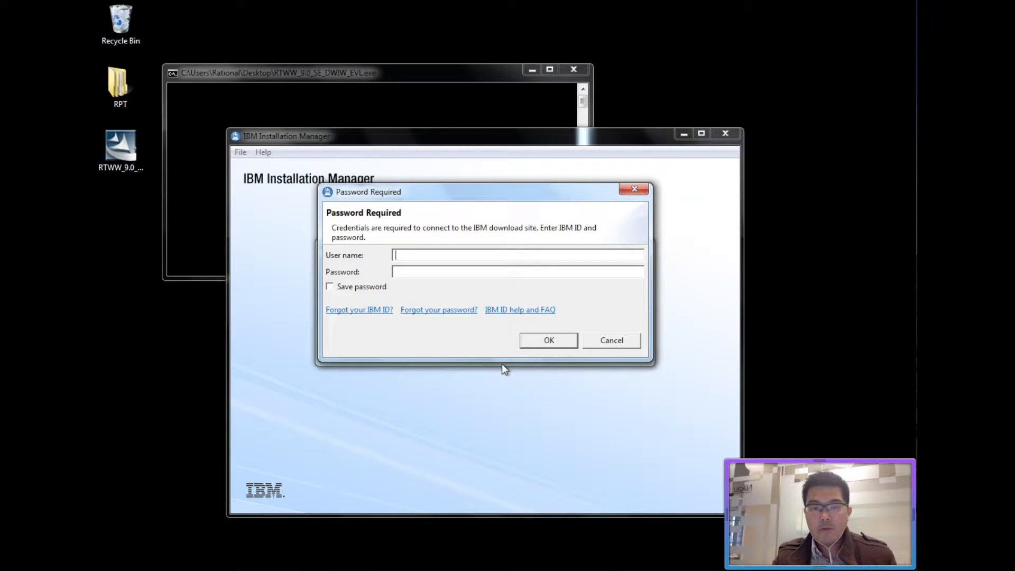
# Enter the IBM id user name and password in Password Required and submit them.
pyautogui.click(483, 256)
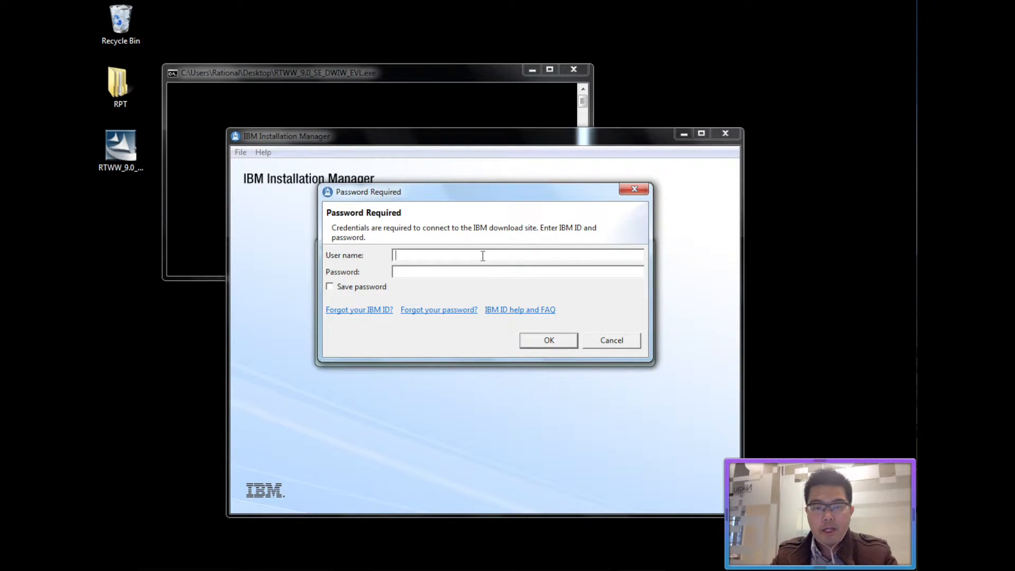
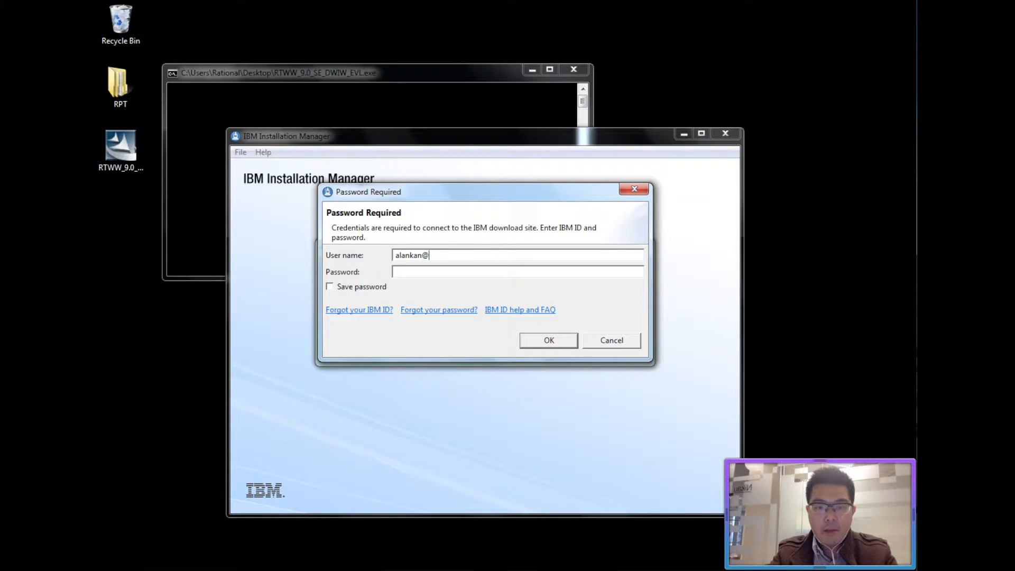
pyautogui.write('********')
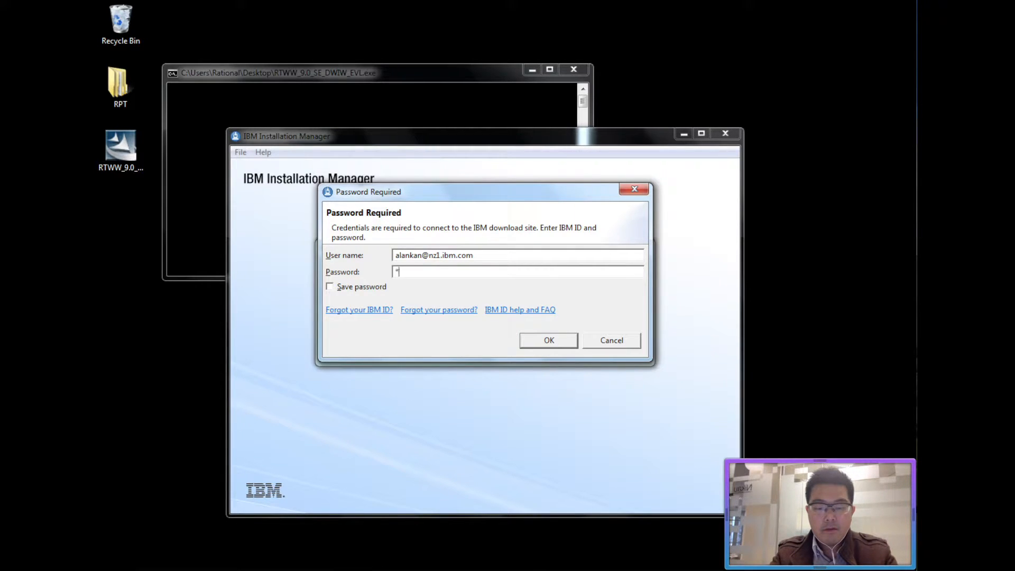
pyautogui.click(559, 337)
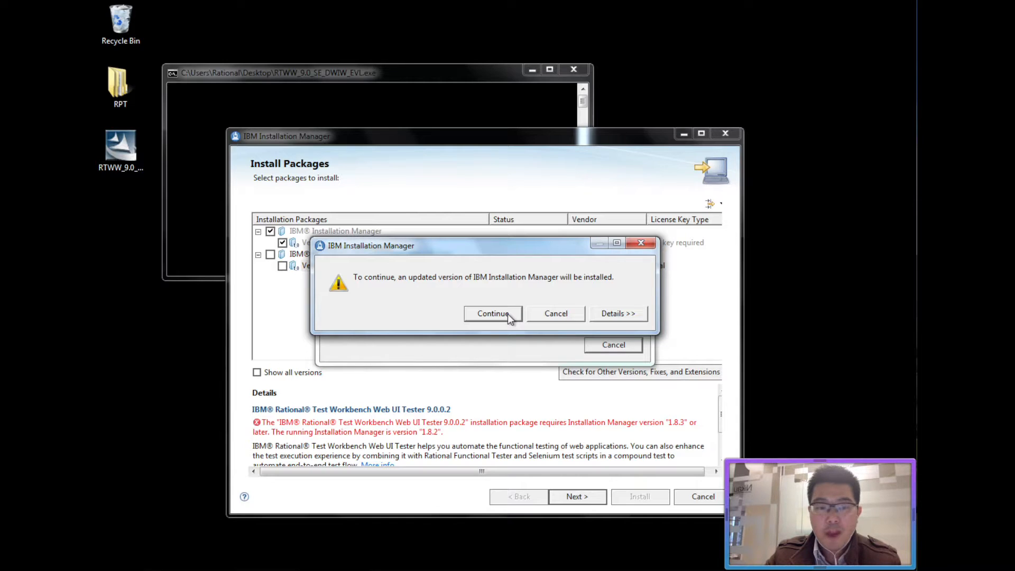
# Update to Installation Manager 1.8.5 with the licence accepted and default directory, then restart it.
pyautogui.click(493, 314)
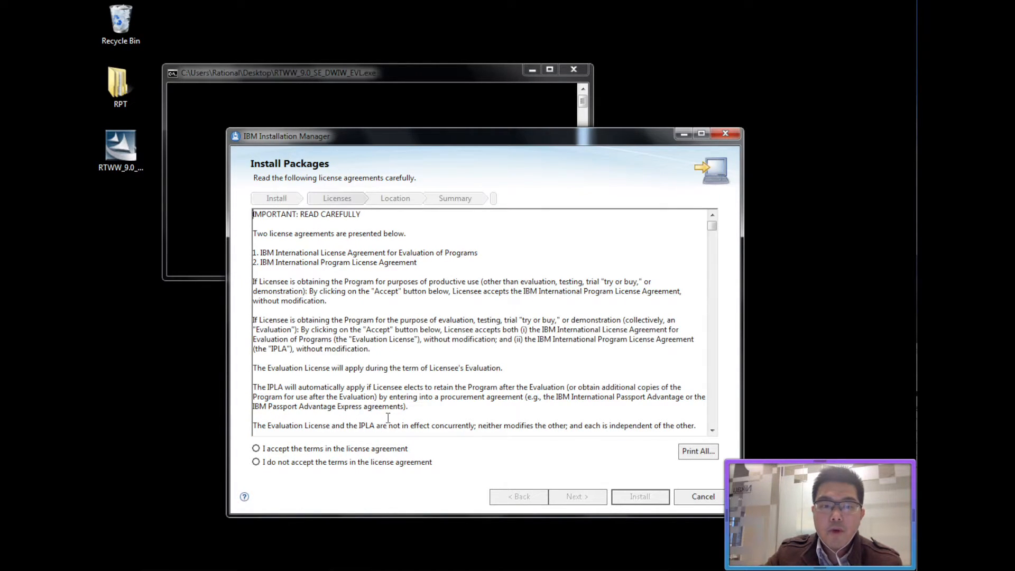
pyautogui.click(389, 448)
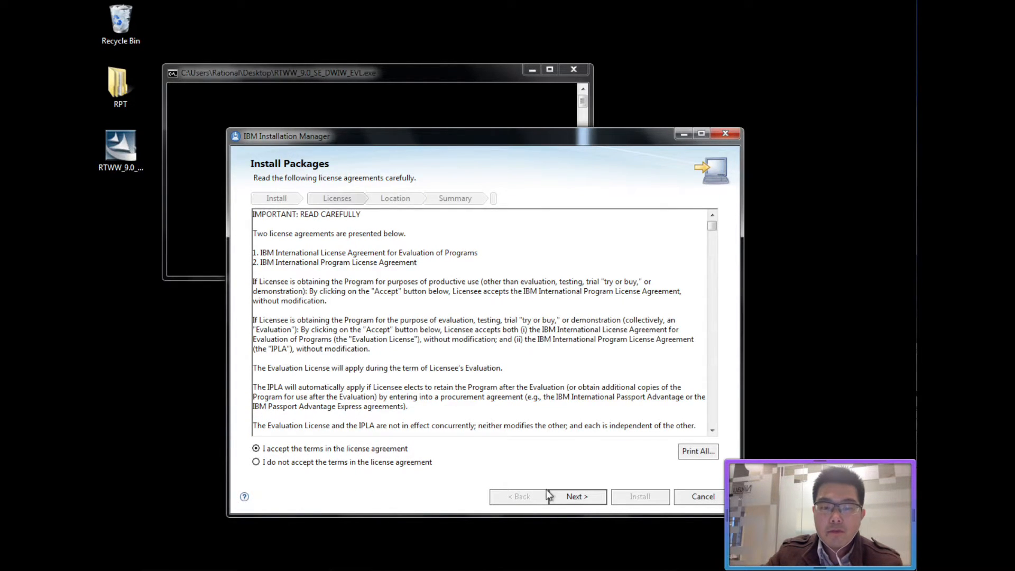
pyautogui.click(567, 497)
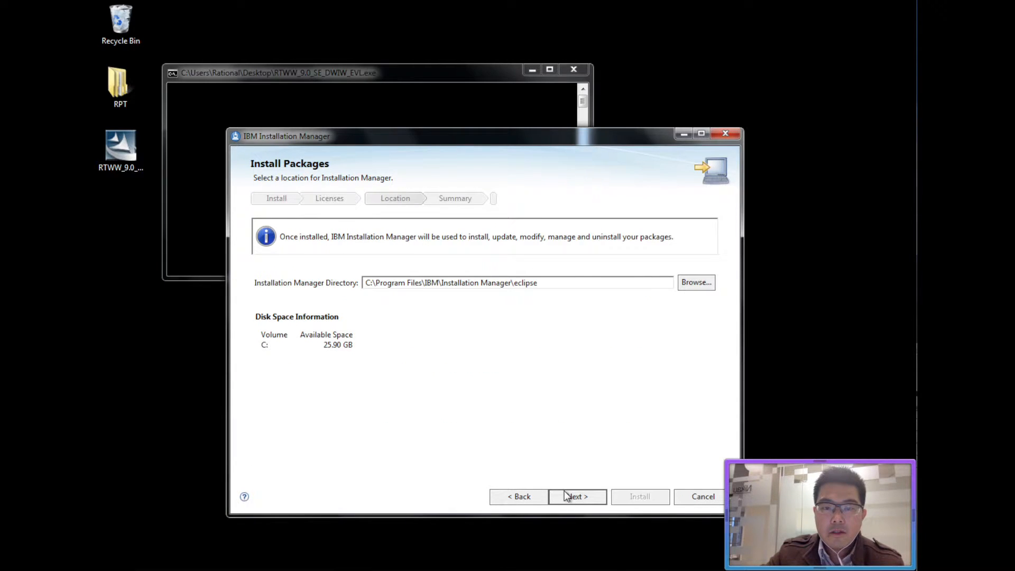
pyautogui.click(585, 500)
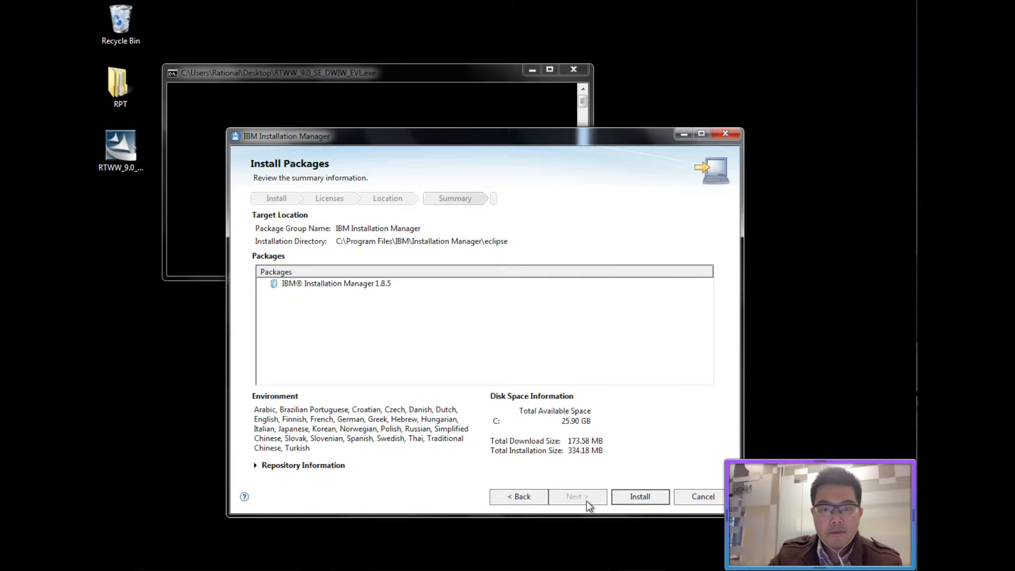
pyautogui.click(618, 500)
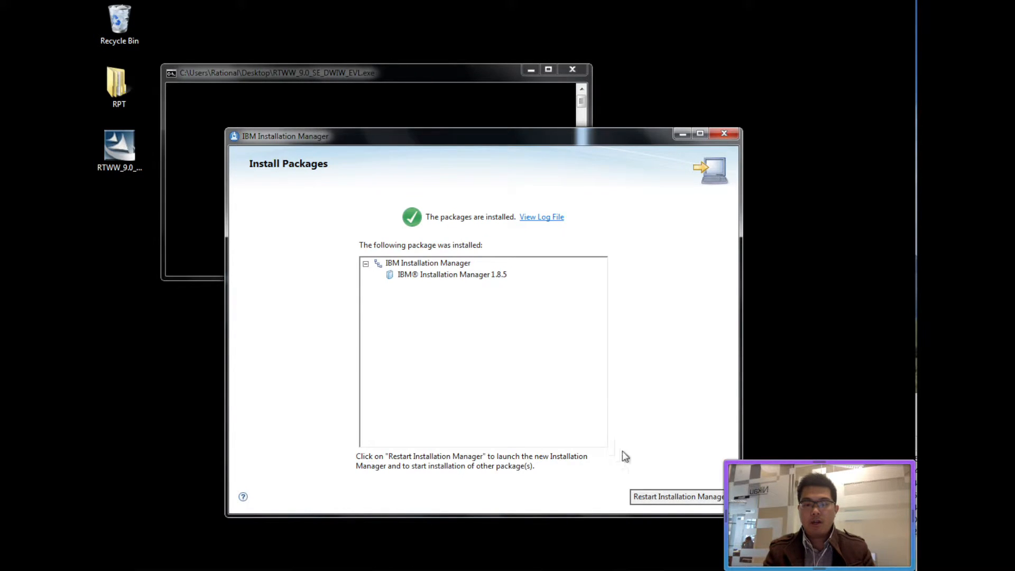
pyautogui.click(661, 498)
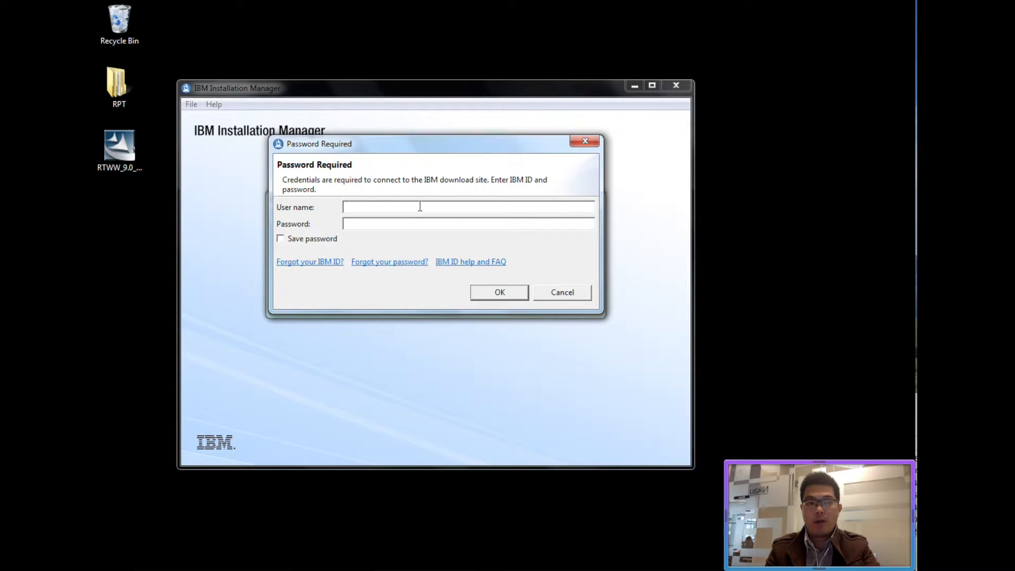
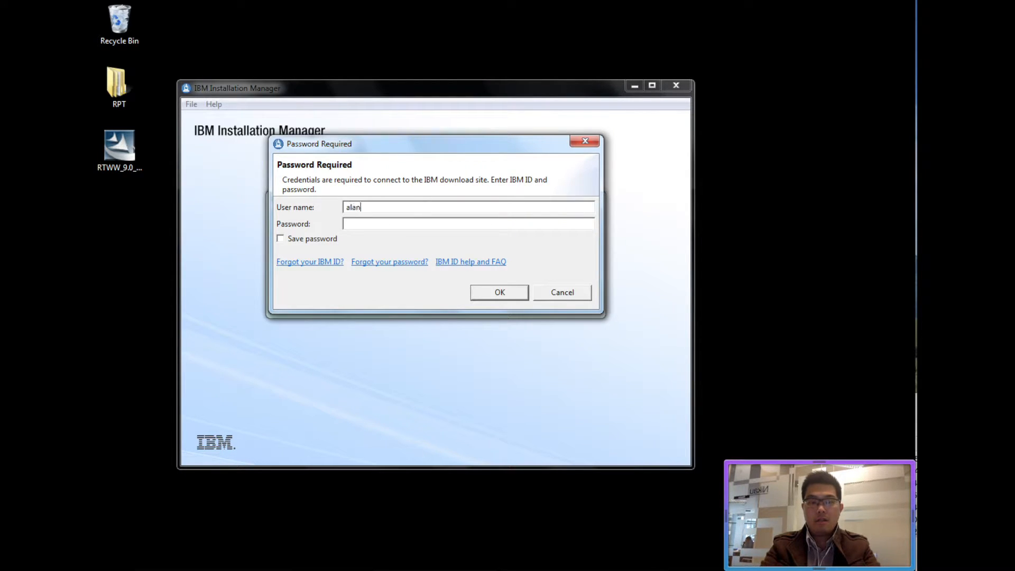
# Re-enter the IBM id user name and password in Password Required and confirm.
pyautogui.press('Tab')
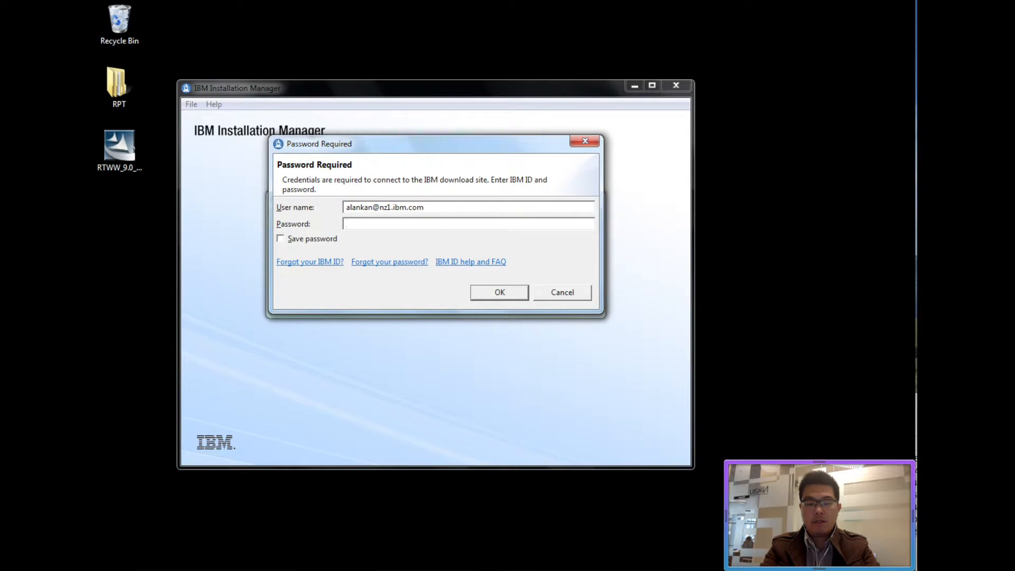
pyautogui.write('********')
pyautogui.click(487, 292)
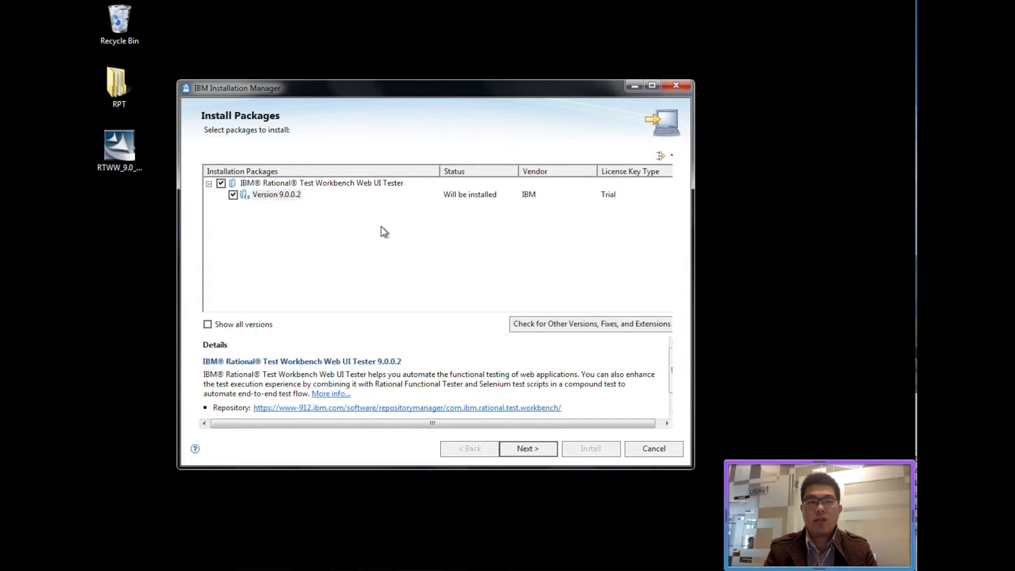
# Continue with the Web UI Tester package, review the Starter Edition licence, and accept the licence agreements.
pyautogui.click(531, 449)
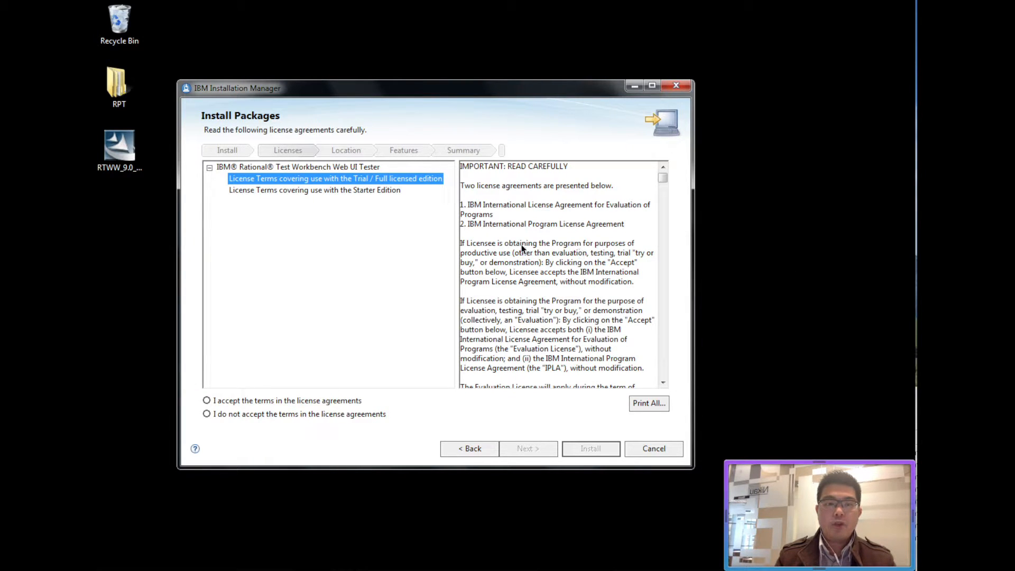
pyautogui.click(349, 193)
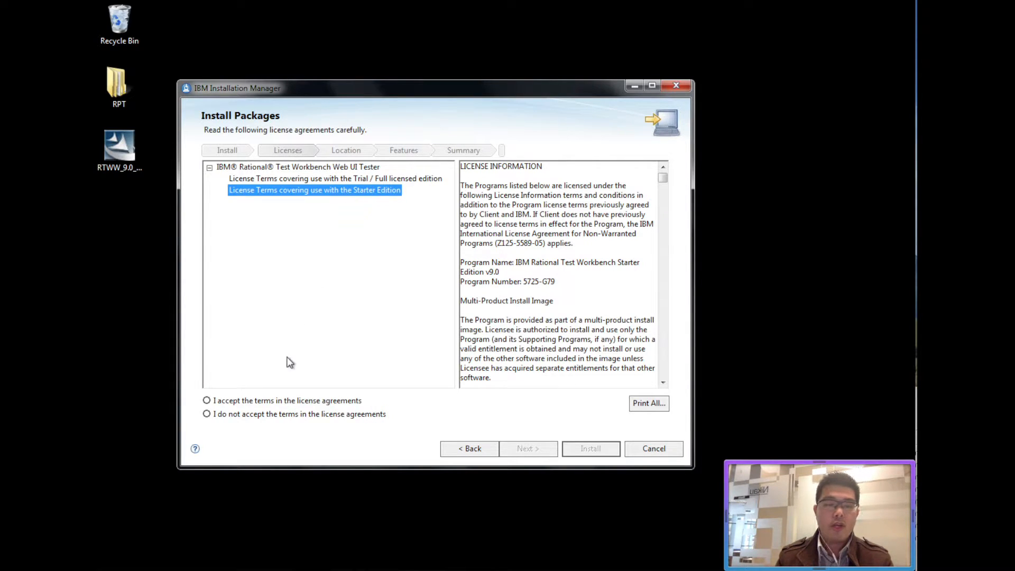
pyautogui.click(286, 400)
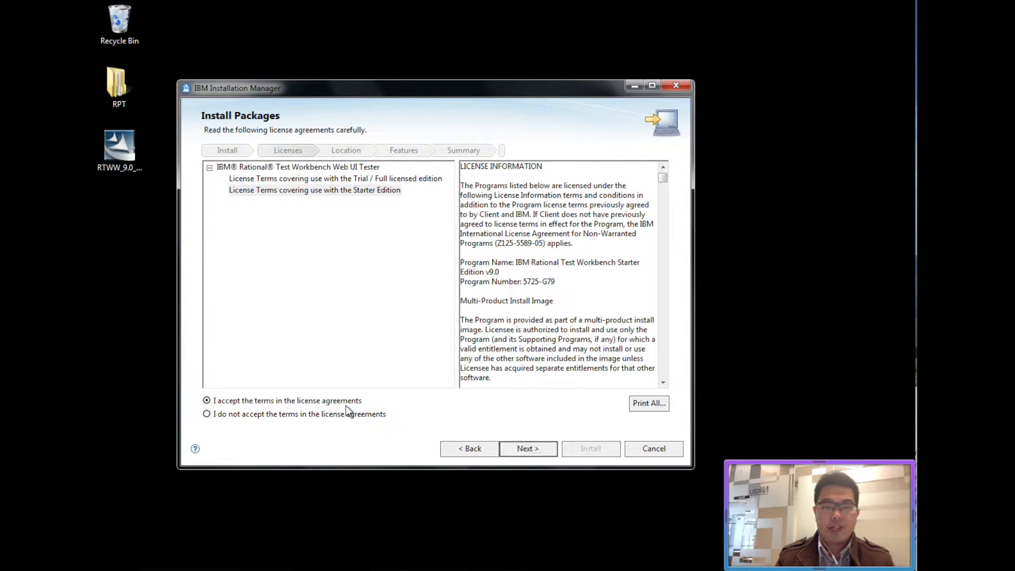
pyautogui.click(527, 450)
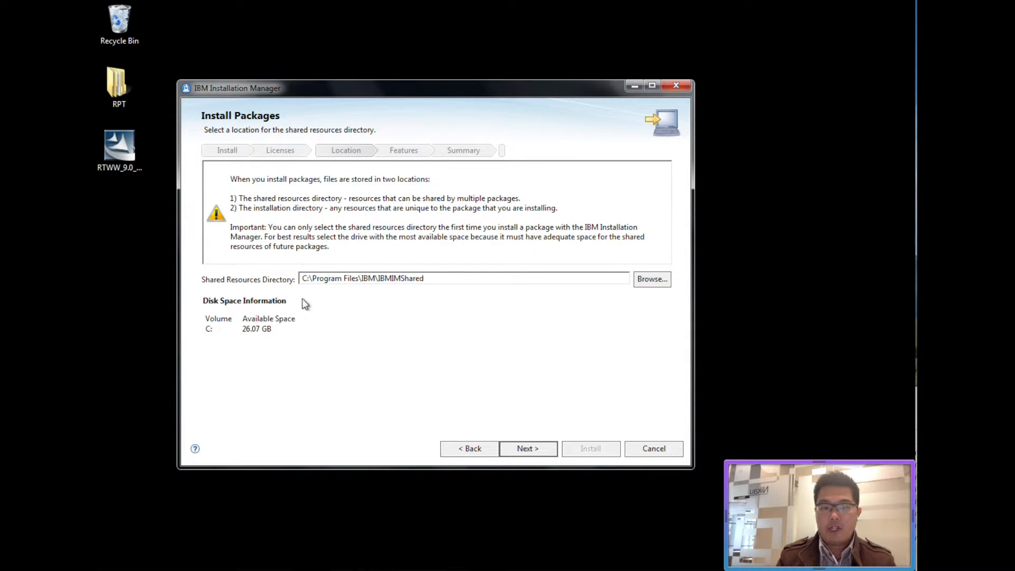
# Keep the default shared directory and package group, skip extending Eclipse, and reach the feature list.
pyautogui.click(534, 449)
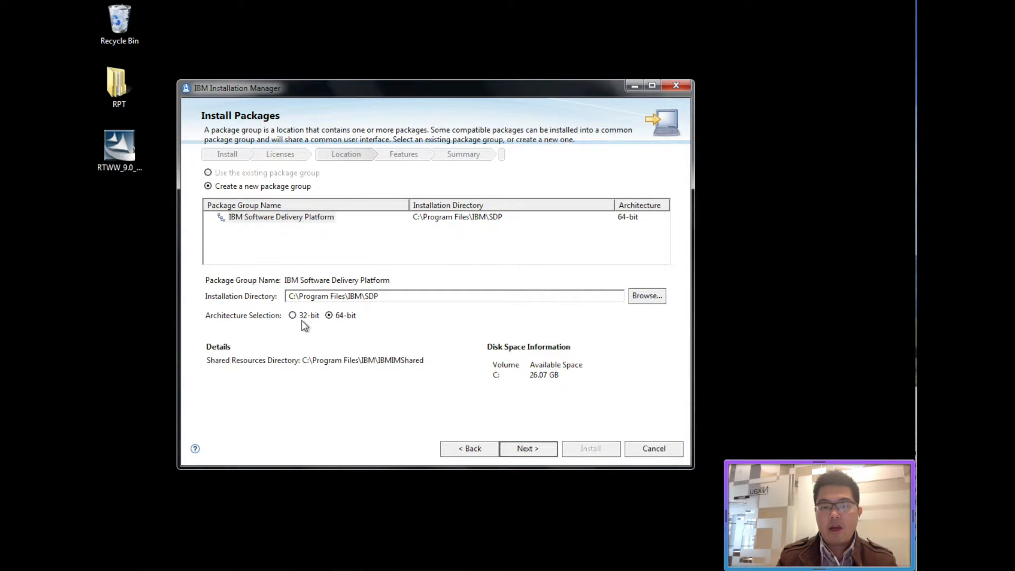
pyautogui.click(516, 448)
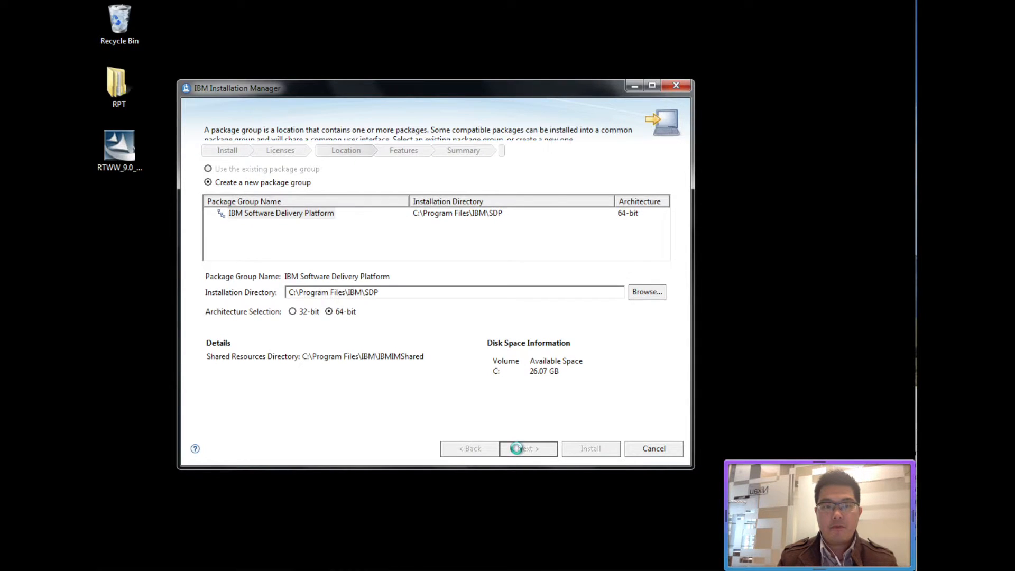
pyautogui.click(516, 448)
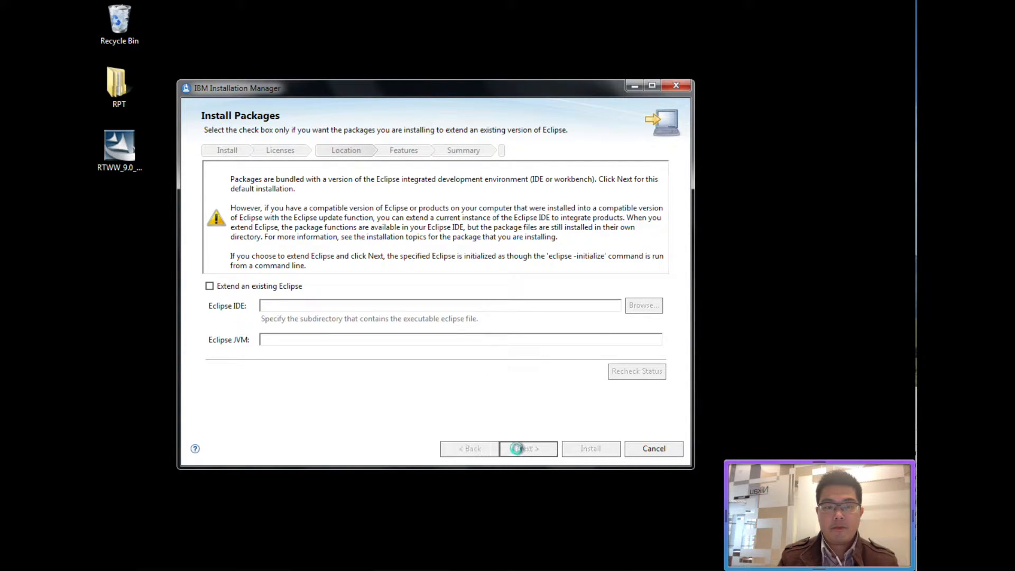
pyautogui.click(517, 448)
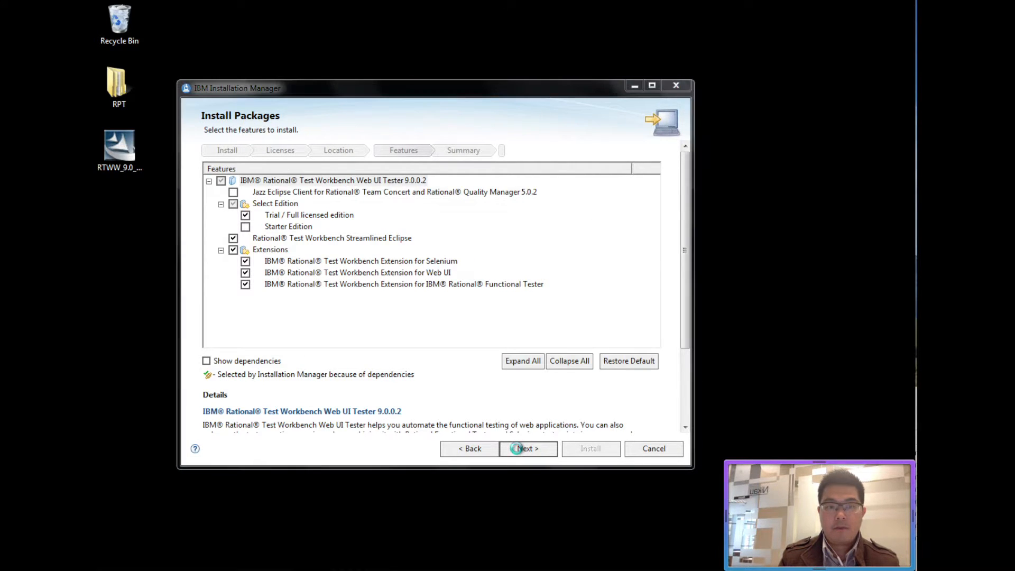
# Switch from Trial / Full licensed edition to Starter Edition and continue to the Summary page.
pyautogui.click(517, 448)
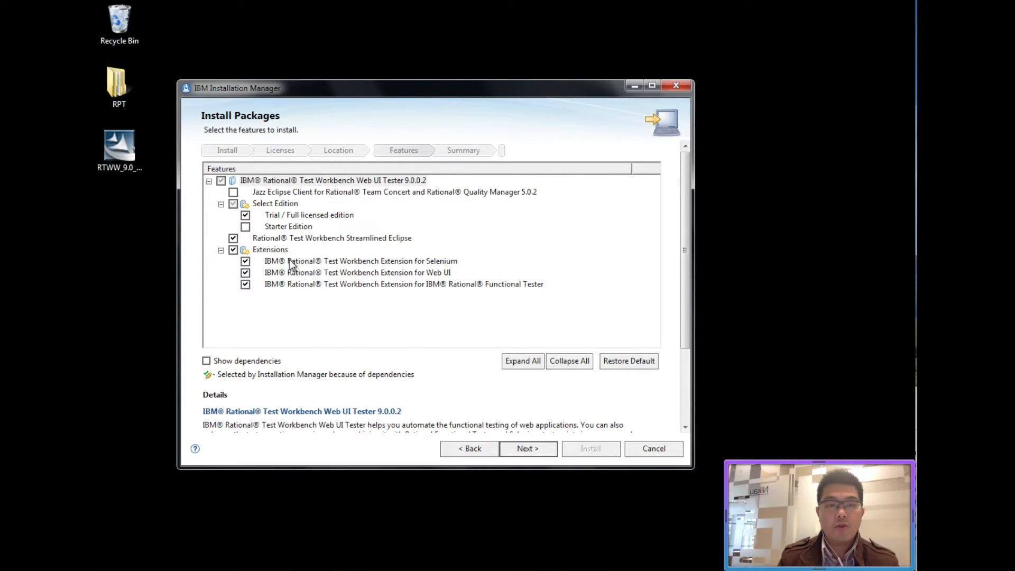
pyautogui.click(245, 227)
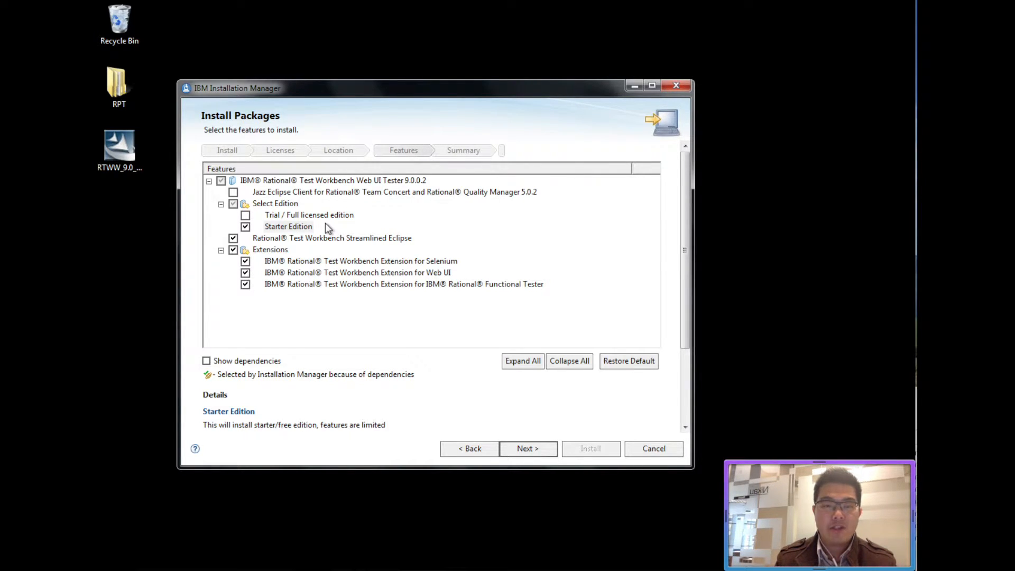
pyautogui.click(538, 448)
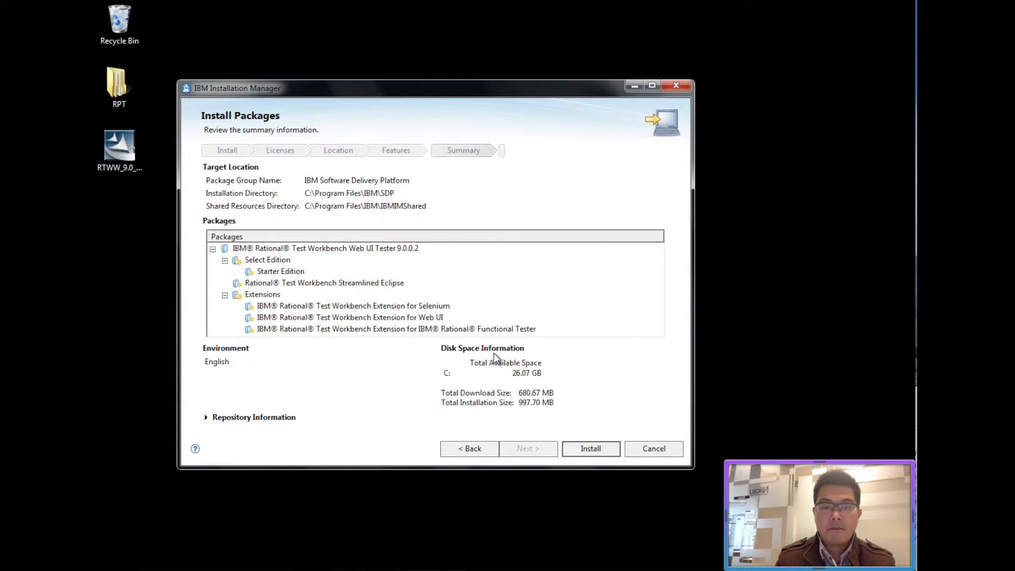
# Install the Web UI Tester 9.0.0.2 package, then close Installation Manager after it succeeds.
pyautogui.click(582, 450)
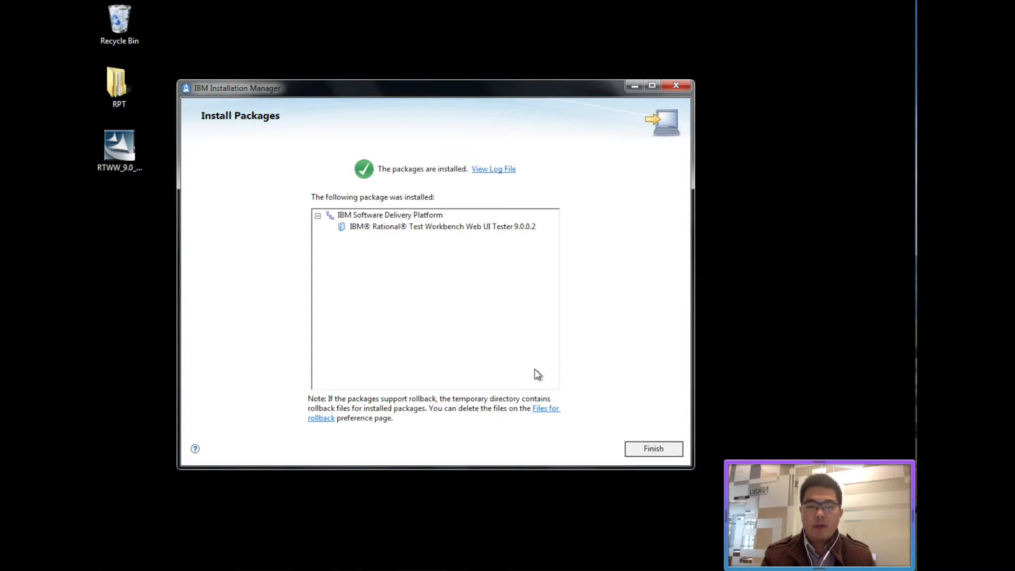
pyautogui.click(663, 453)
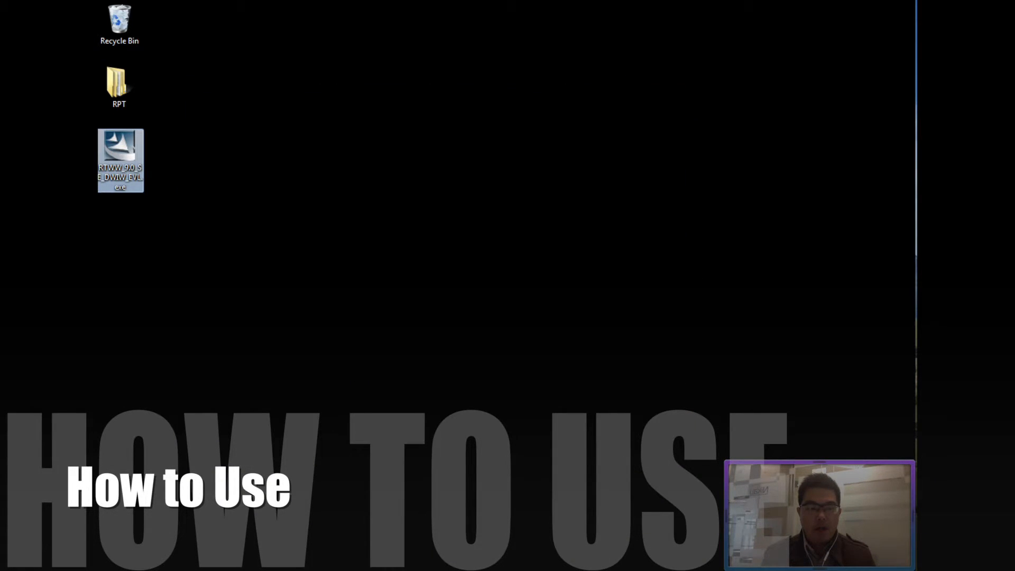
# Launch Rational Test Workbench Web UI Tester from the Start menu's IBM Rational Test Workbench folder.
pyautogui.press('super')
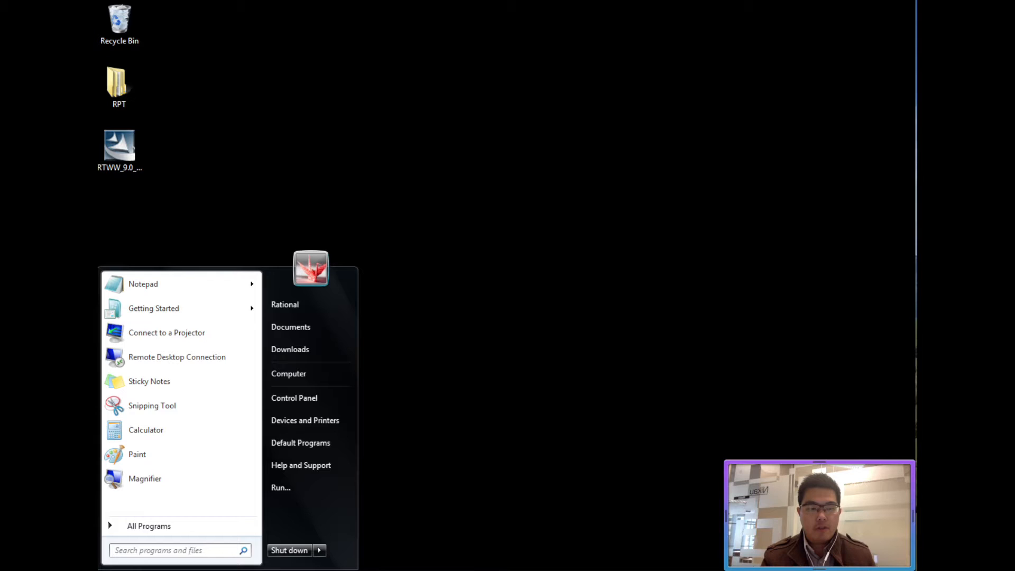
pyautogui.click(167, 520)
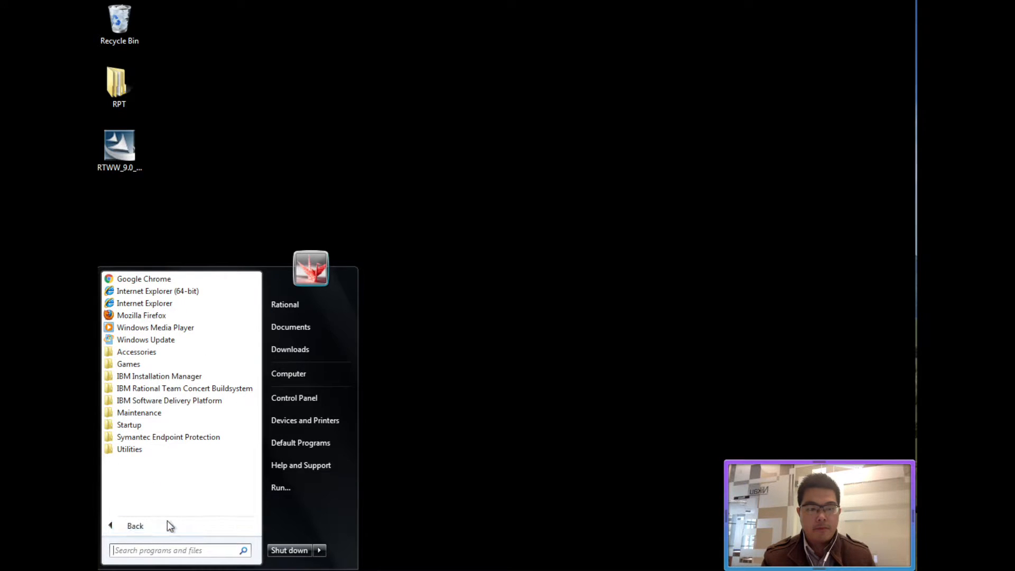
pyautogui.click(237, 401)
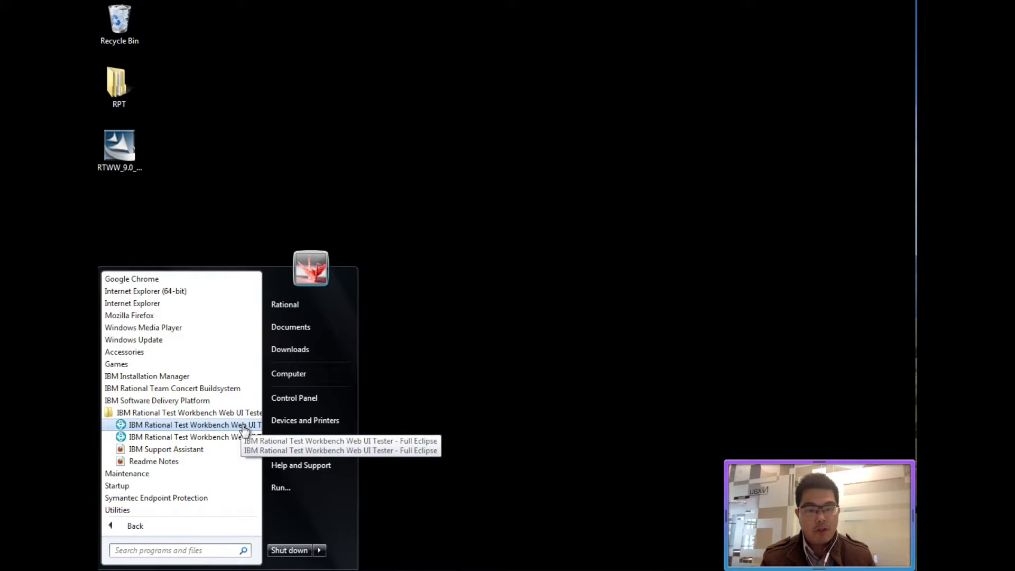
pyautogui.click(241, 426)
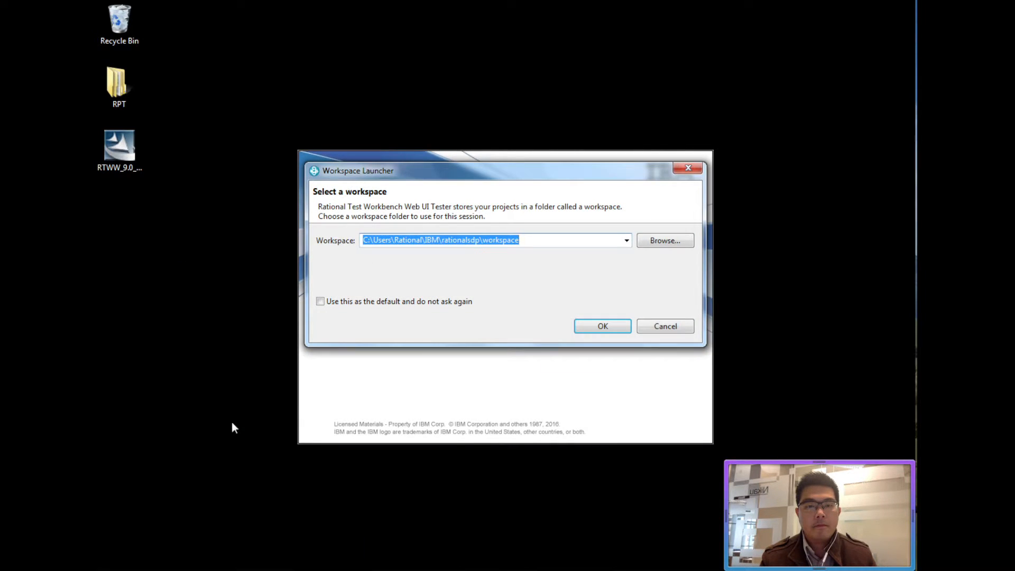
pyautogui.click(529, 239)
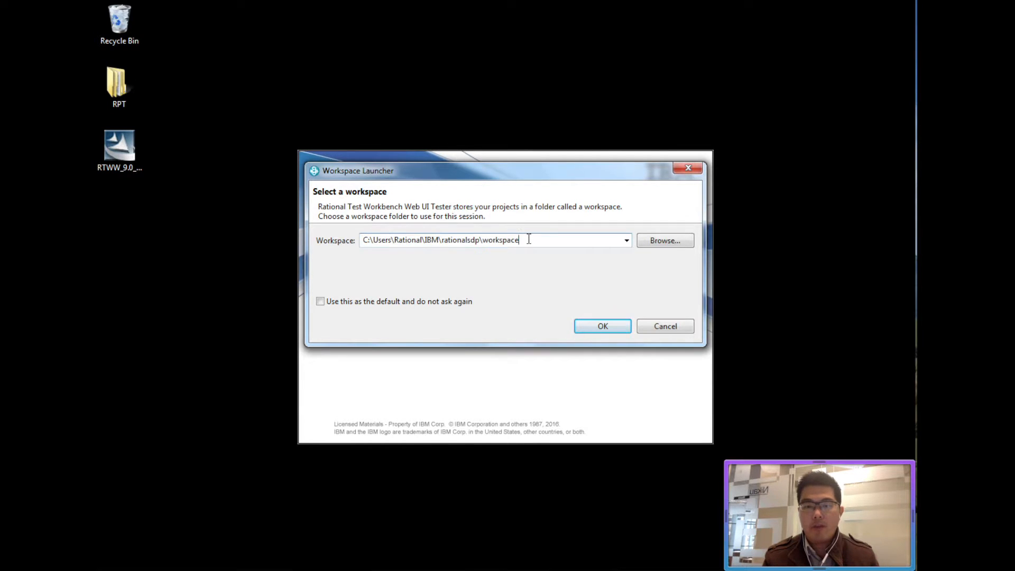
# Open the default workspace and maximize the workbench, then start a New Test From Recording.
pyautogui.click(587, 320)
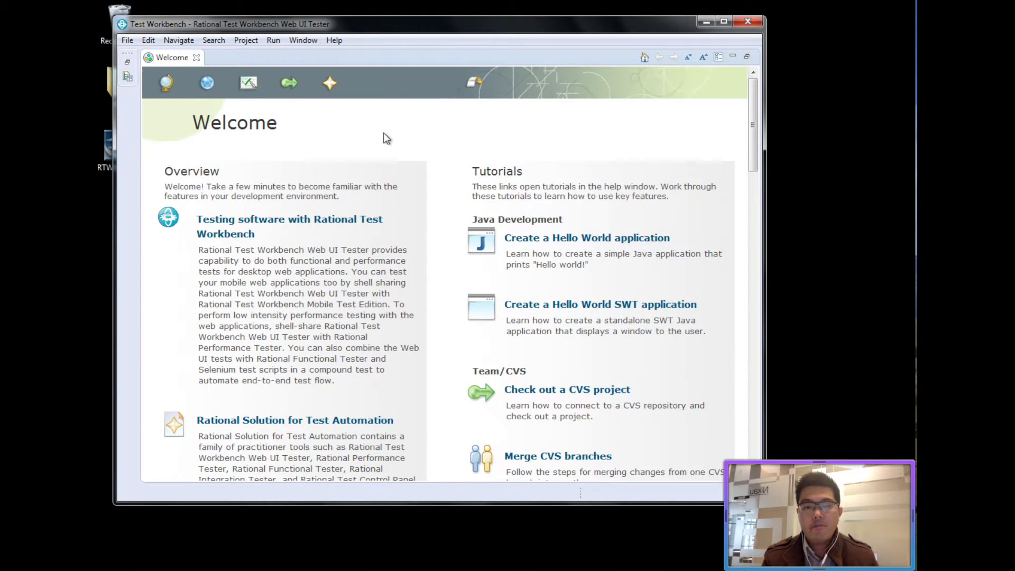
pyautogui.click(480, 82)
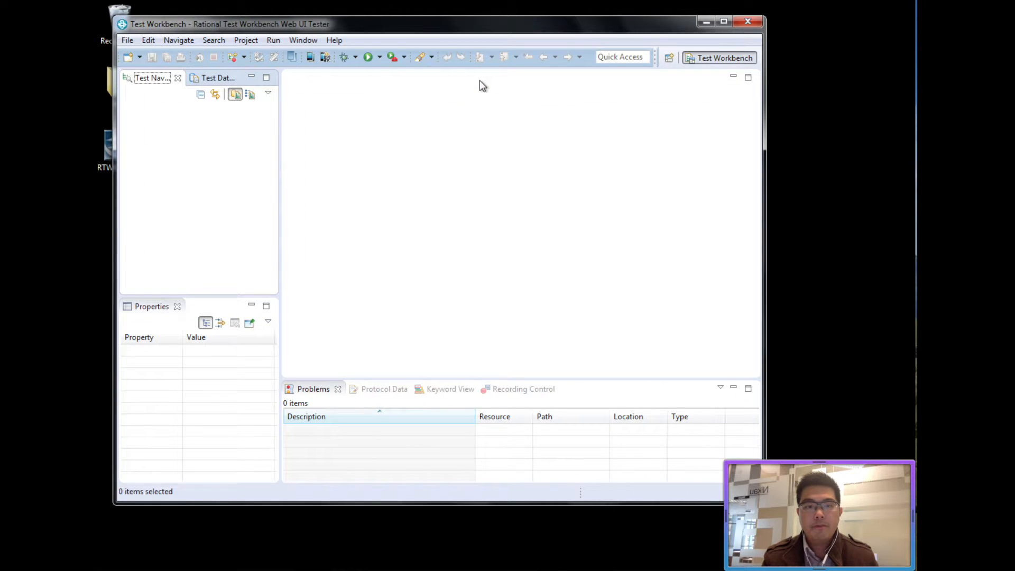
pyautogui.click(724, 22)
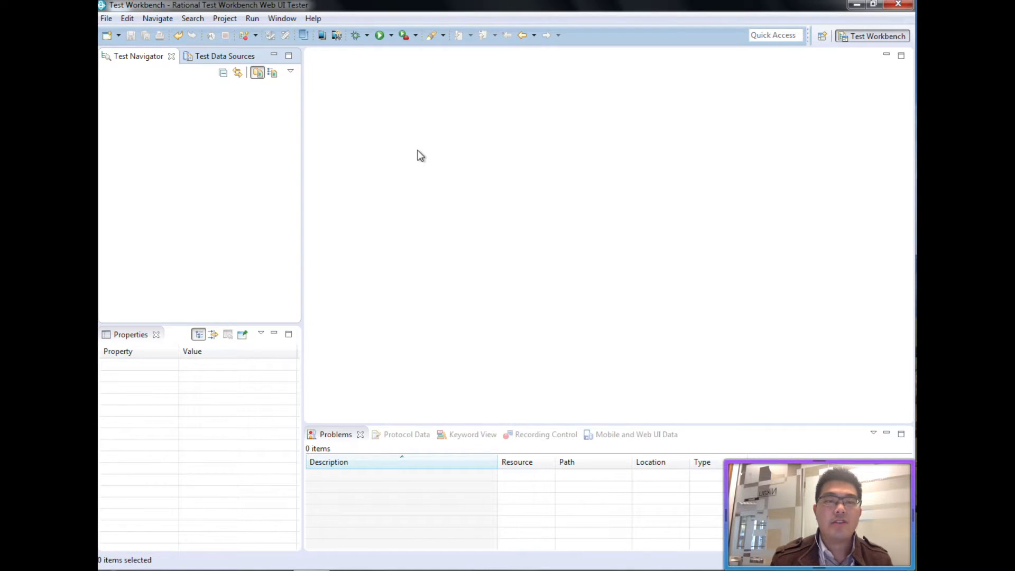
pyautogui.click(245, 36)
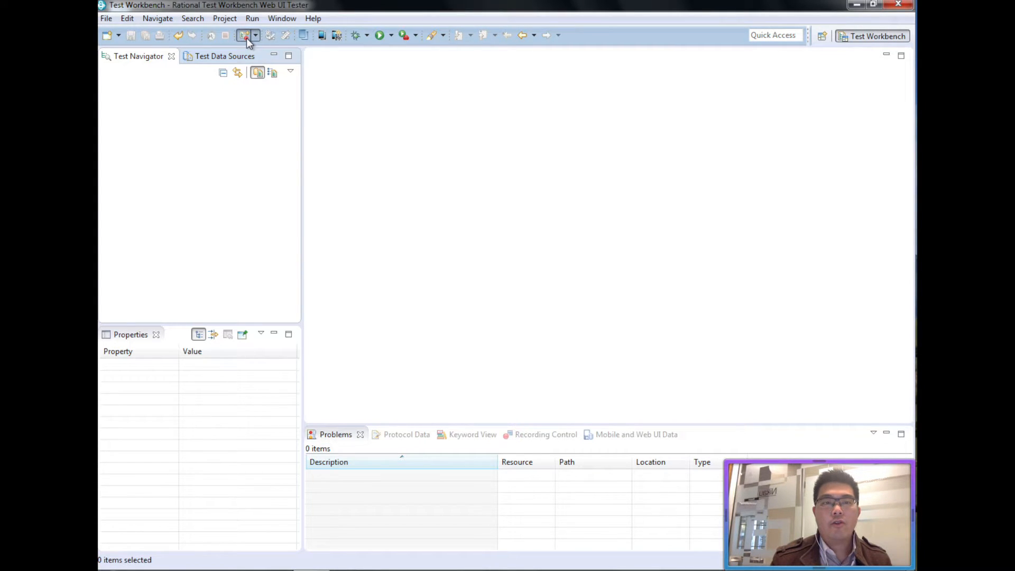
# Choose Web UI Test as the test type and create a new project named Project1.
pyautogui.click(401, 177)
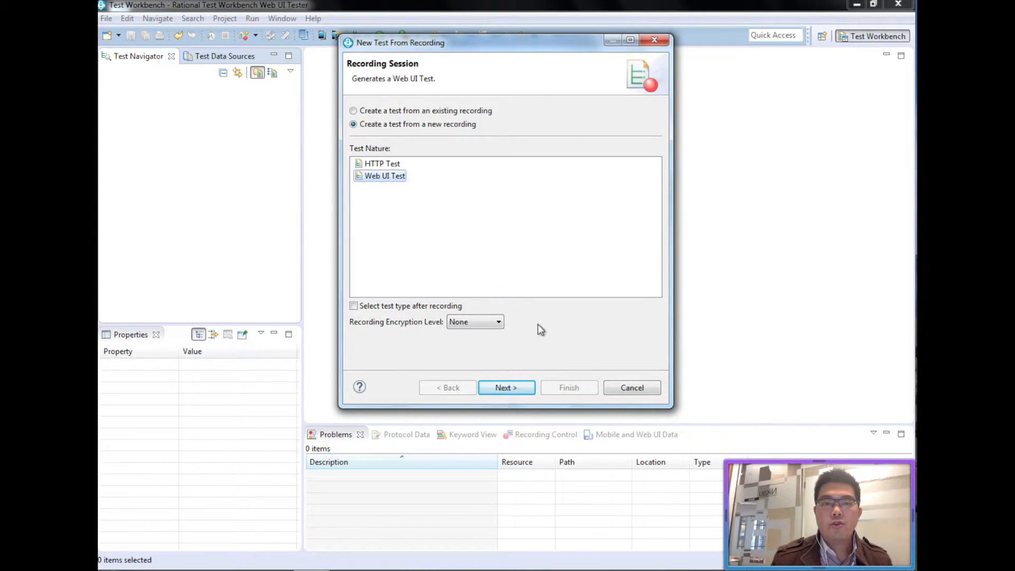
pyautogui.click(525, 390)
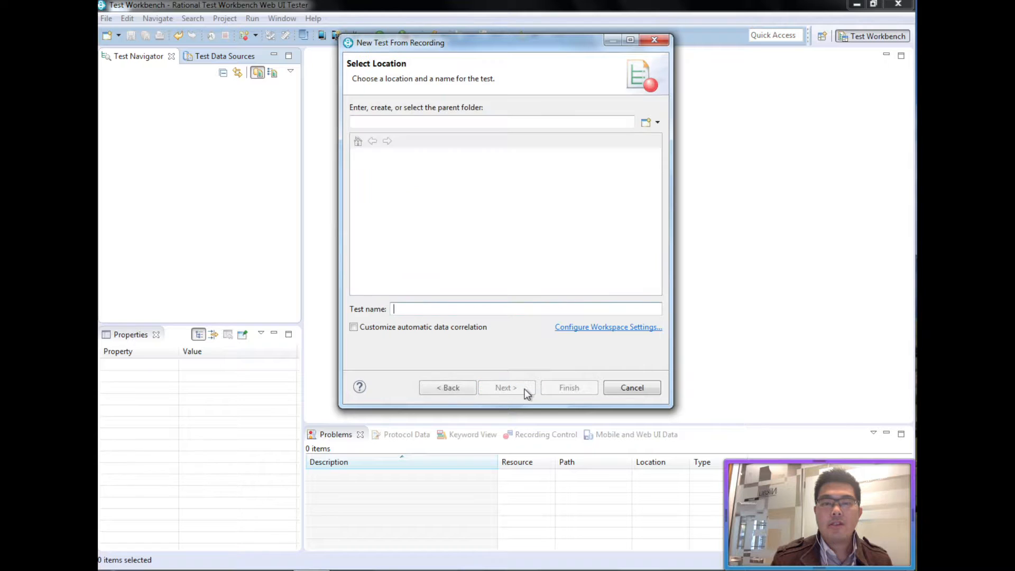
pyautogui.click(645, 123)
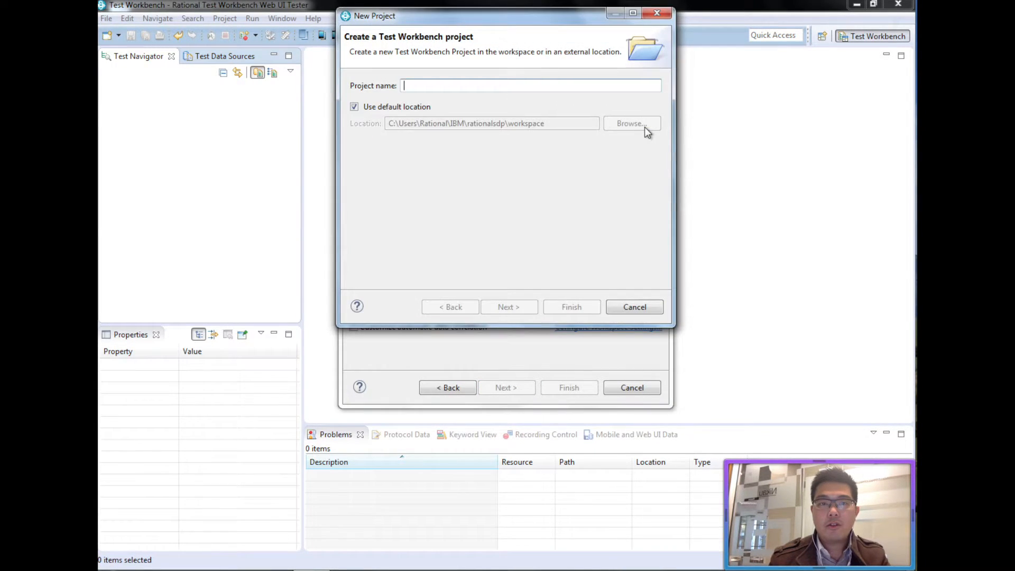
pyautogui.write('Project1')
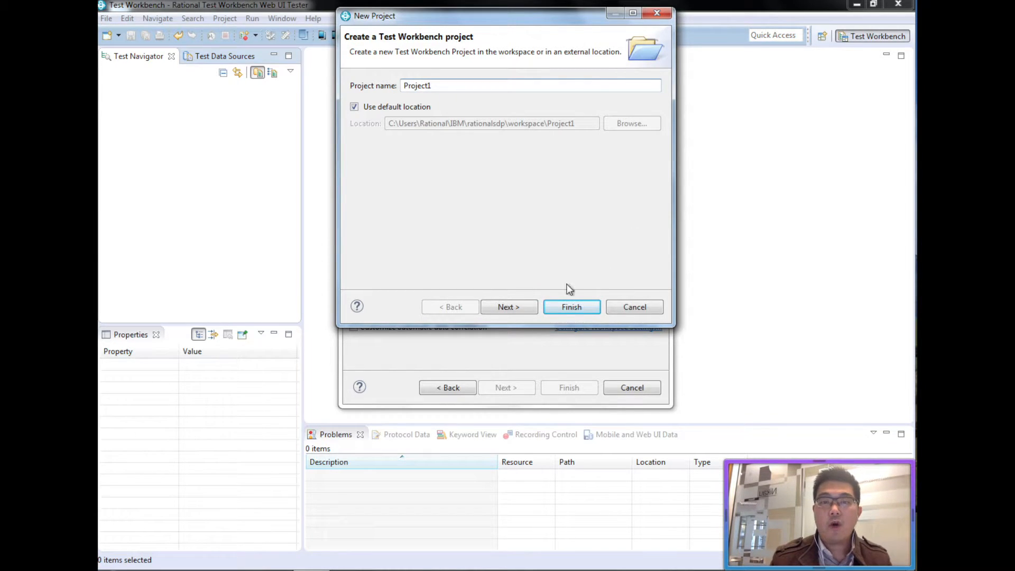
pyautogui.click(569, 307)
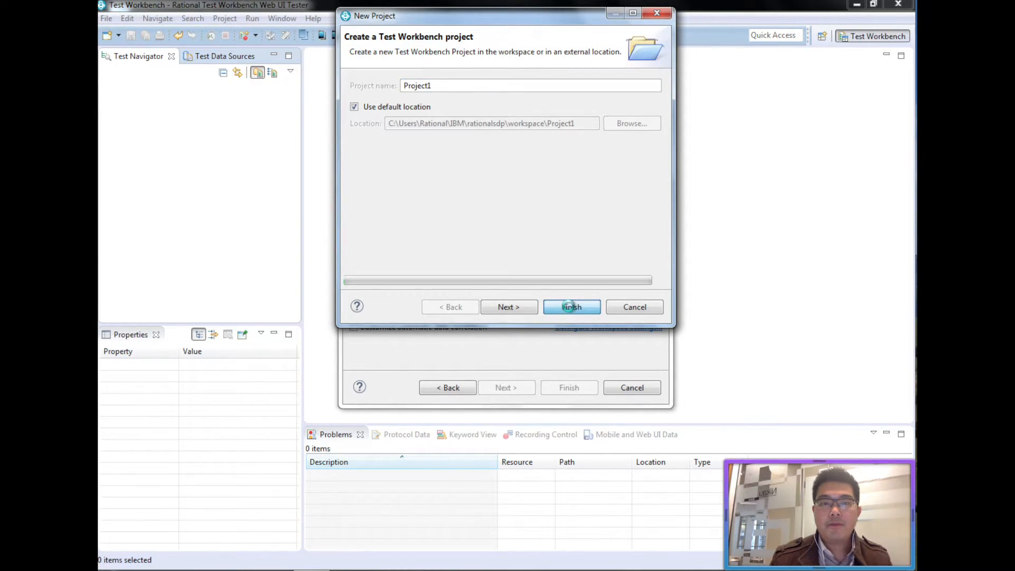
# Name the test SearchTest, pick Google Chrome as the recording browser, and finish the wizard.
pyautogui.click(507, 311)
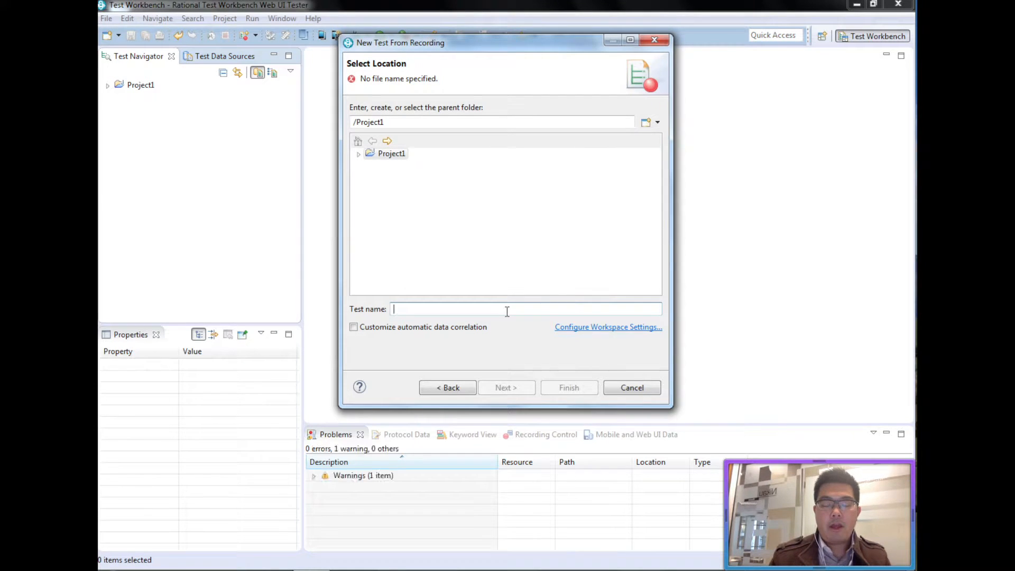
pyautogui.write('SearchTest')
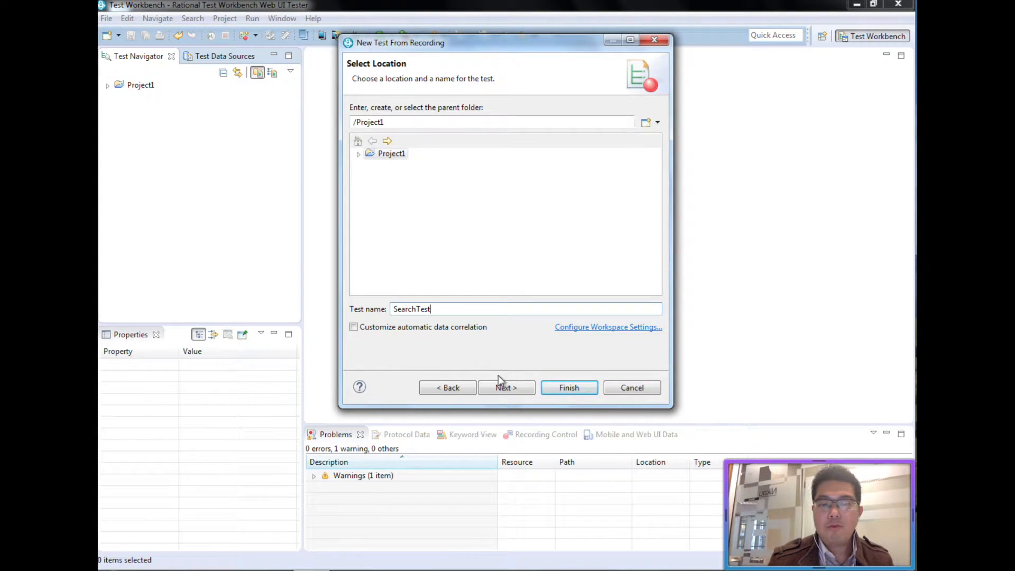
pyautogui.click(505, 388)
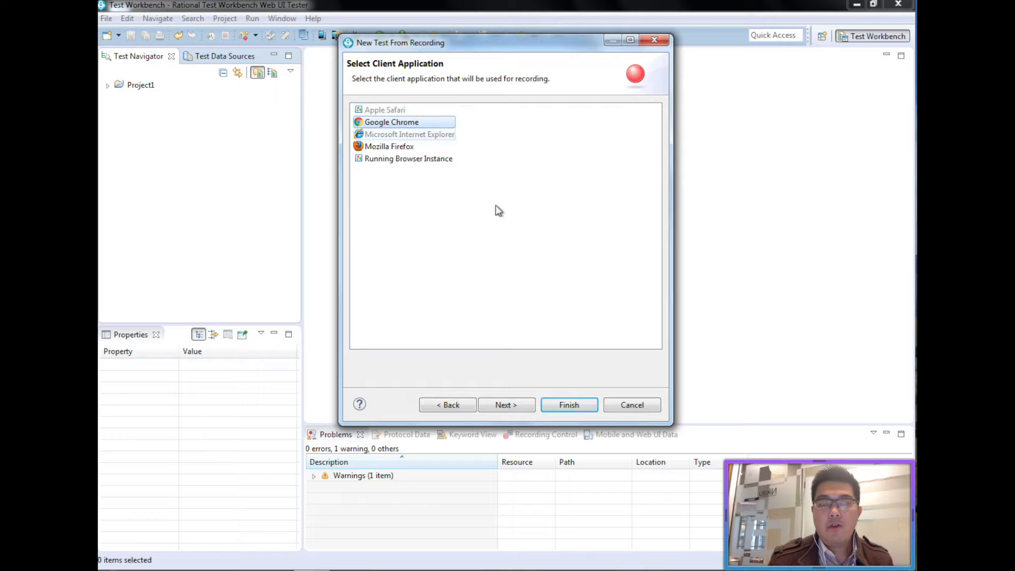
pyautogui.click(517, 402)
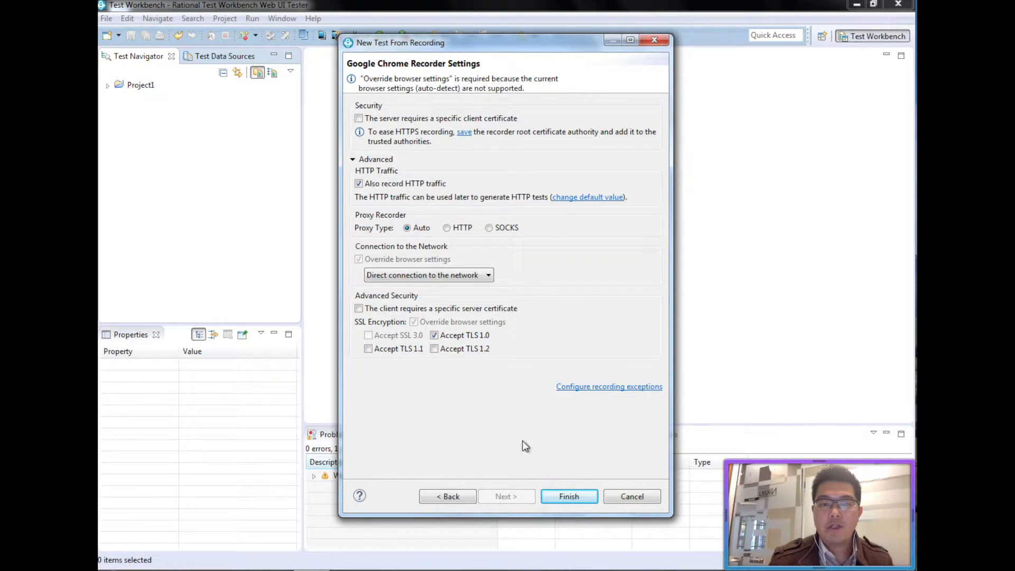
pyautogui.click(564, 500)
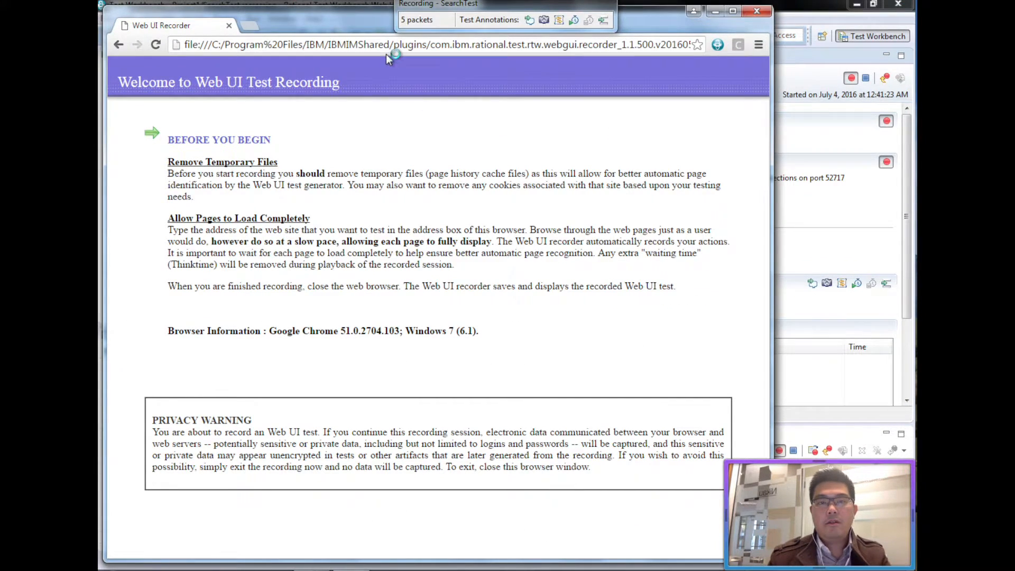
pyautogui.click(315, 51)
pyautogui.write('ww')
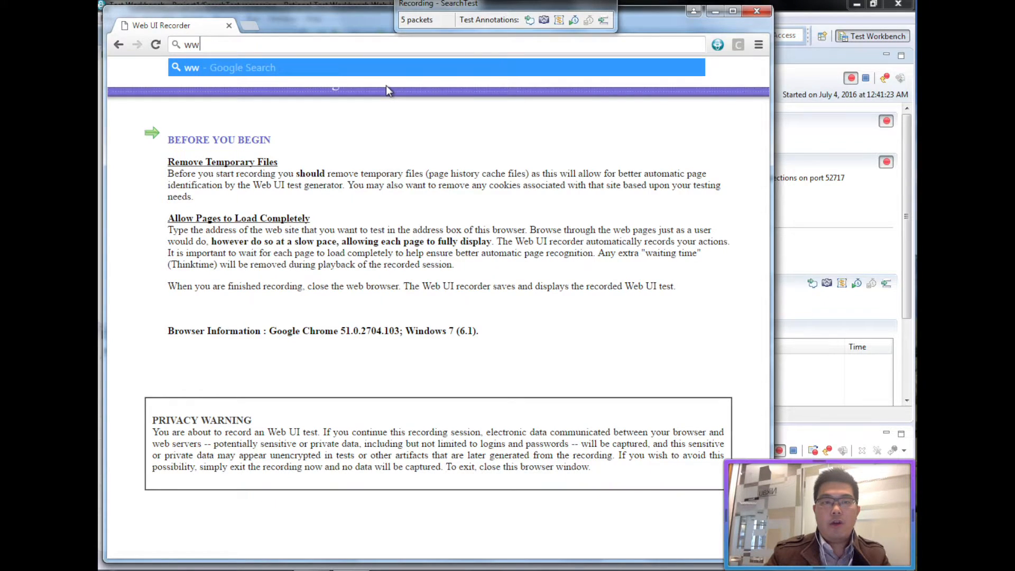
pyautogui.write('w.google.com')
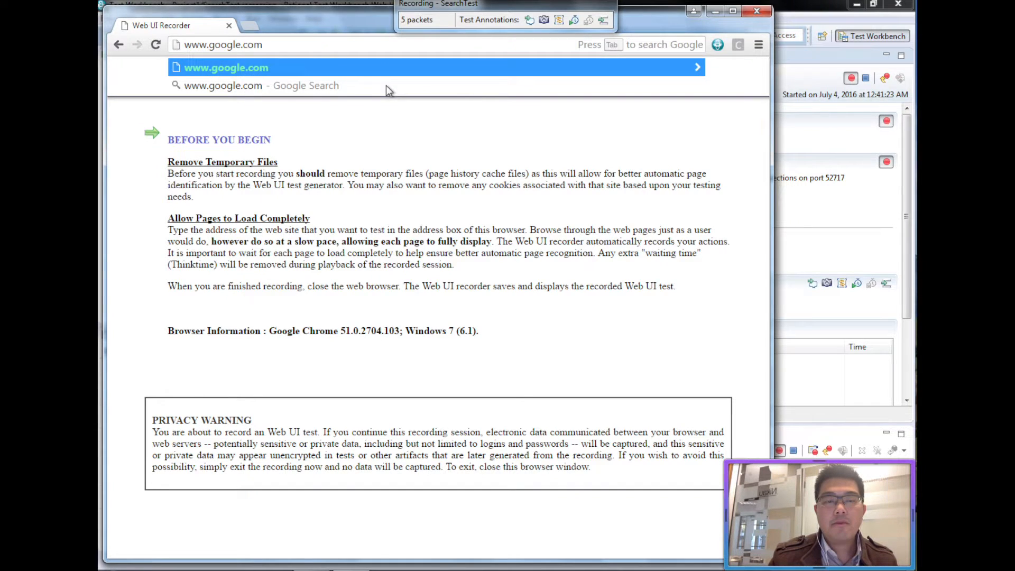
pyautogui.press('Return')
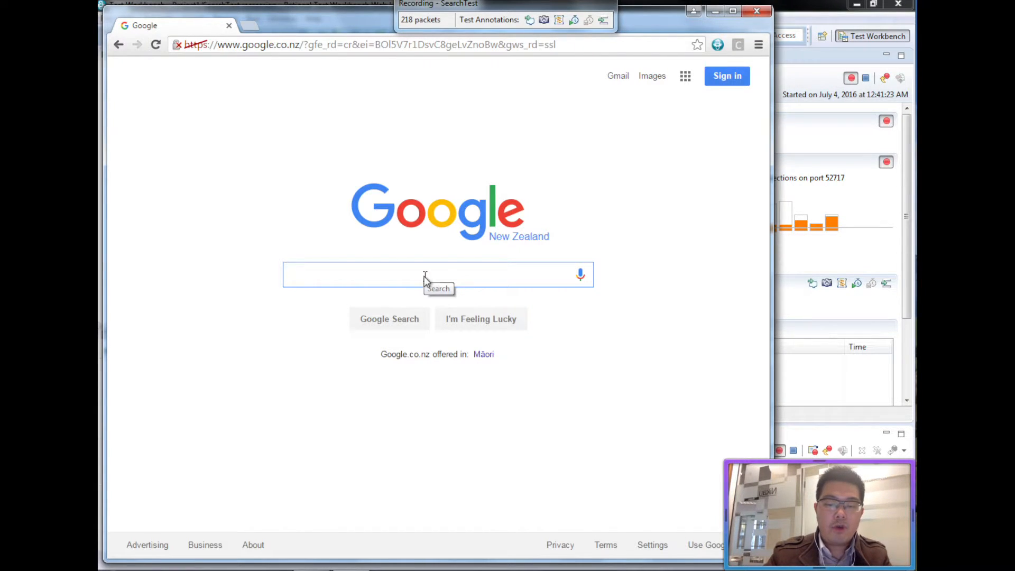
pyautogui.write('lulcky')
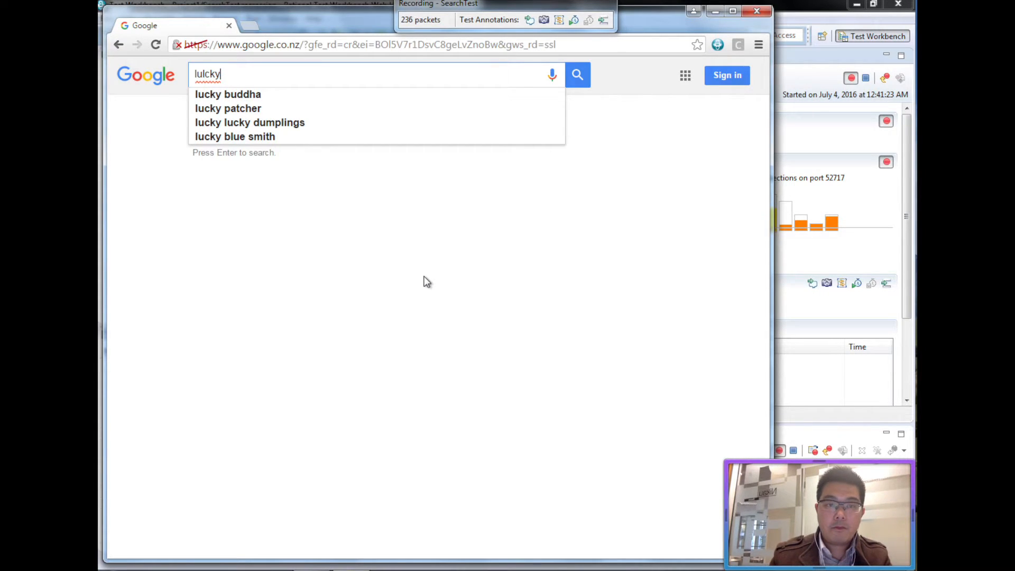
pyautogui.press('Return')
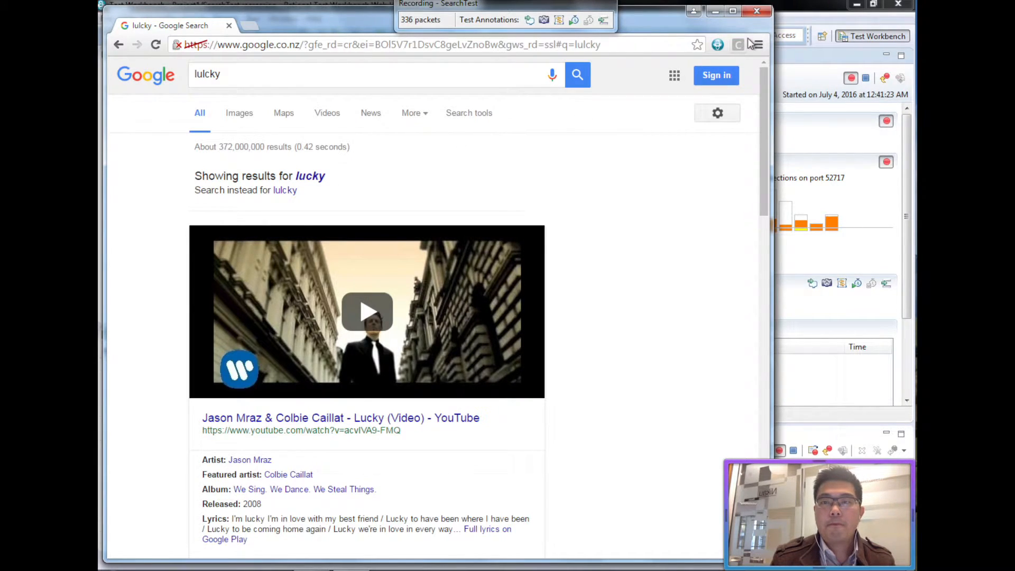
pyautogui.click(763, 14)
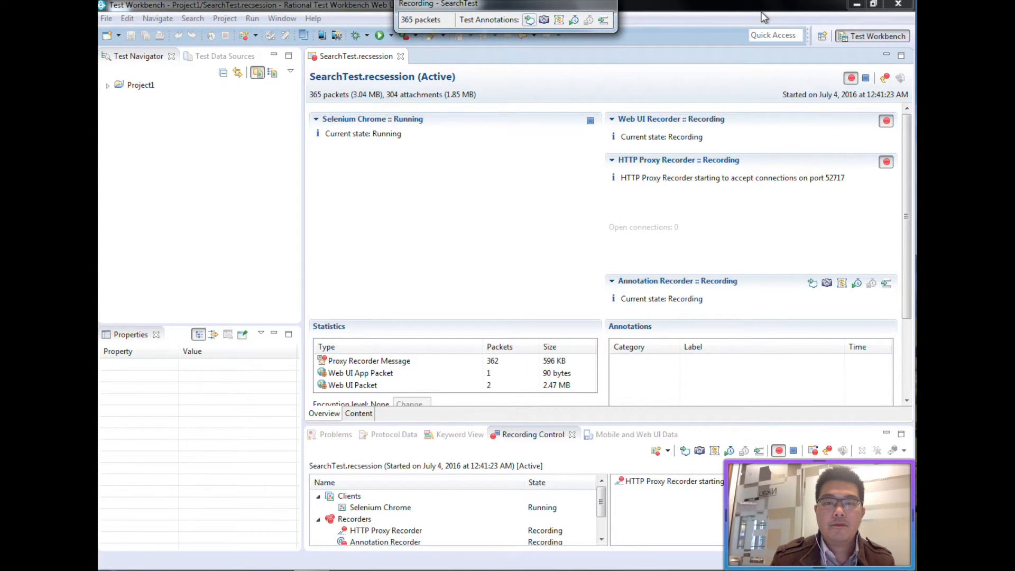
# Stop the recording, open SearchTest without the datapool prompt, and expand its Launch application step.
pyautogui.click(591, 122)
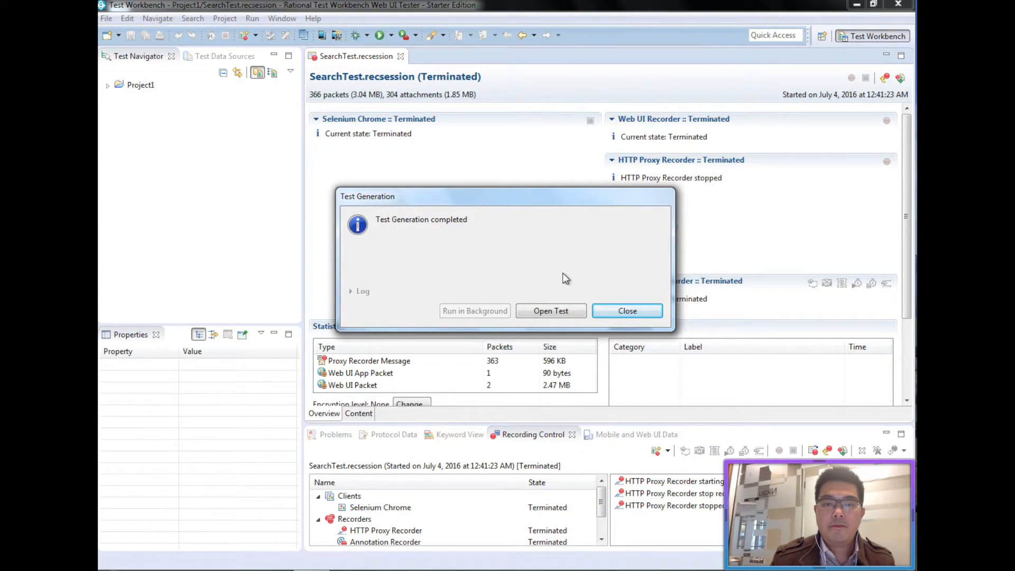
pyautogui.click(567, 311)
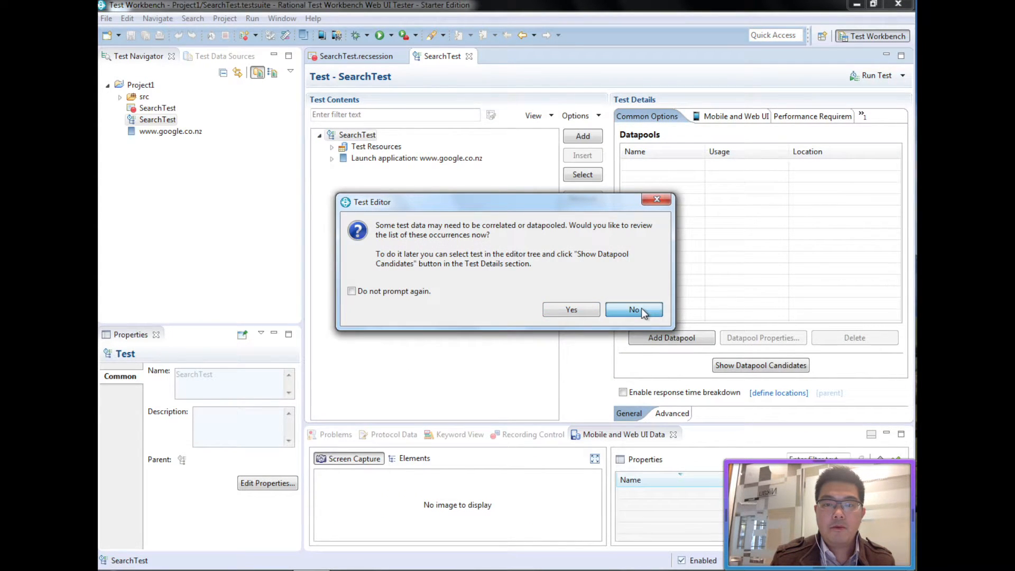
pyautogui.click(421, 292)
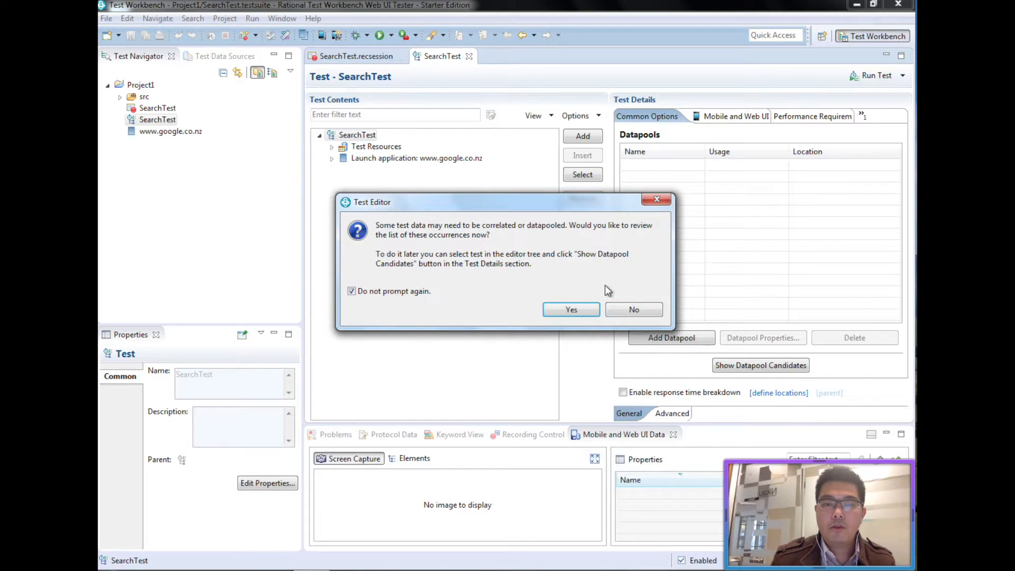
pyautogui.click(644, 310)
pyautogui.click(332, 159)
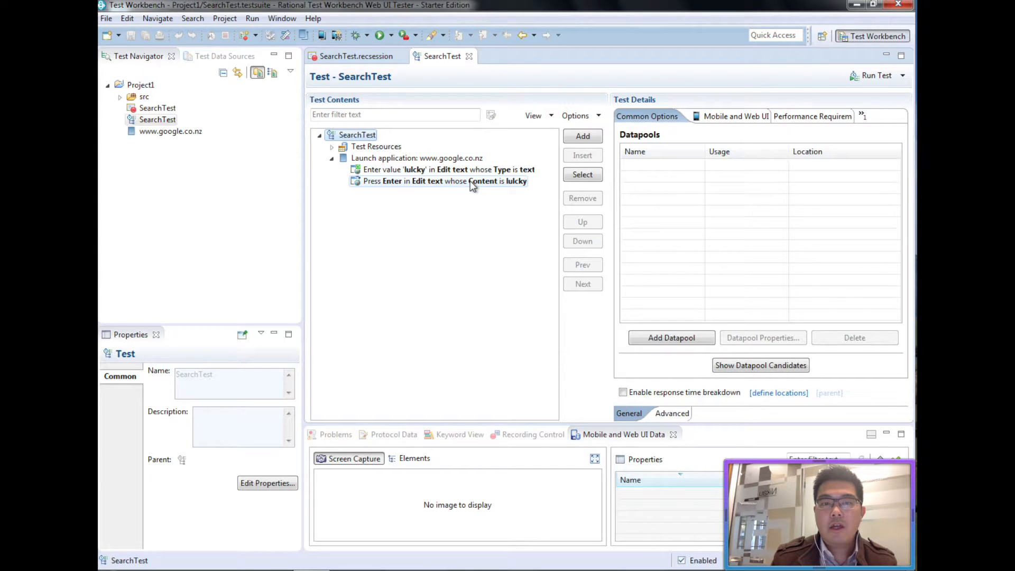
pyautogui.click(466, 158)
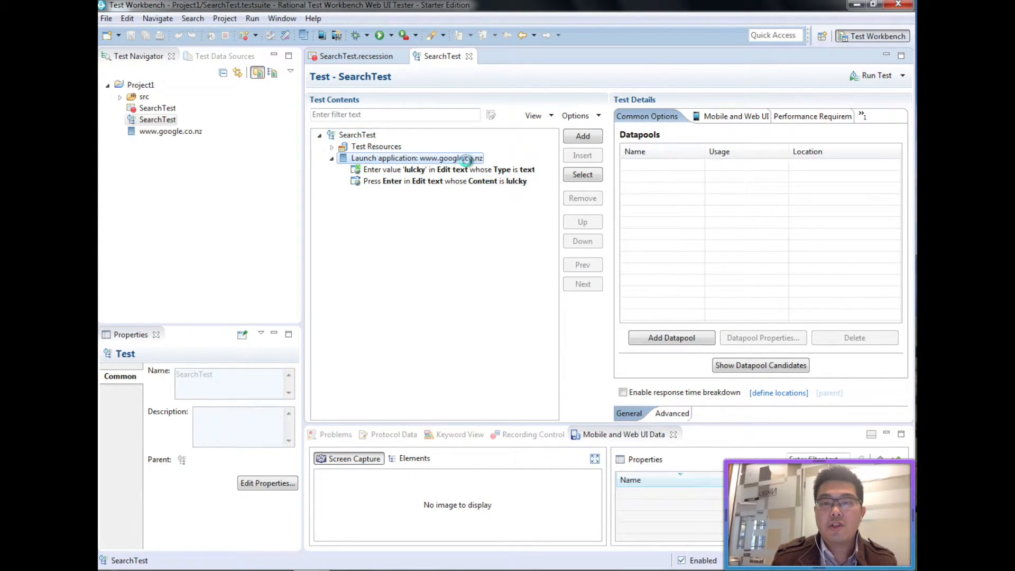
# Add a Web verification point under Launch application and open a new Chrome window.
pyautogui.click(583, 136)
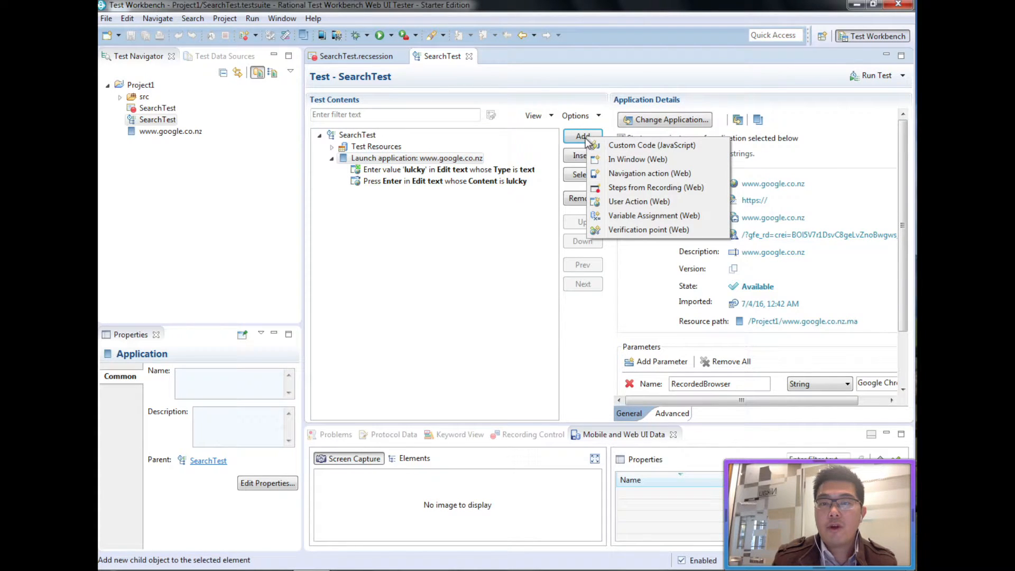
pyautogui.click(671, 229)
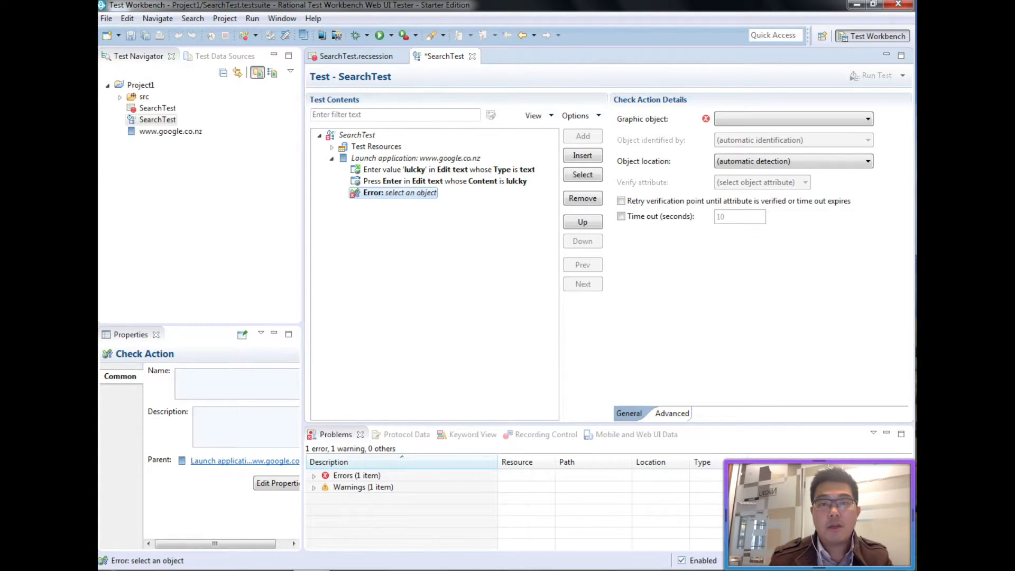
pyautogui.click(232, 570)
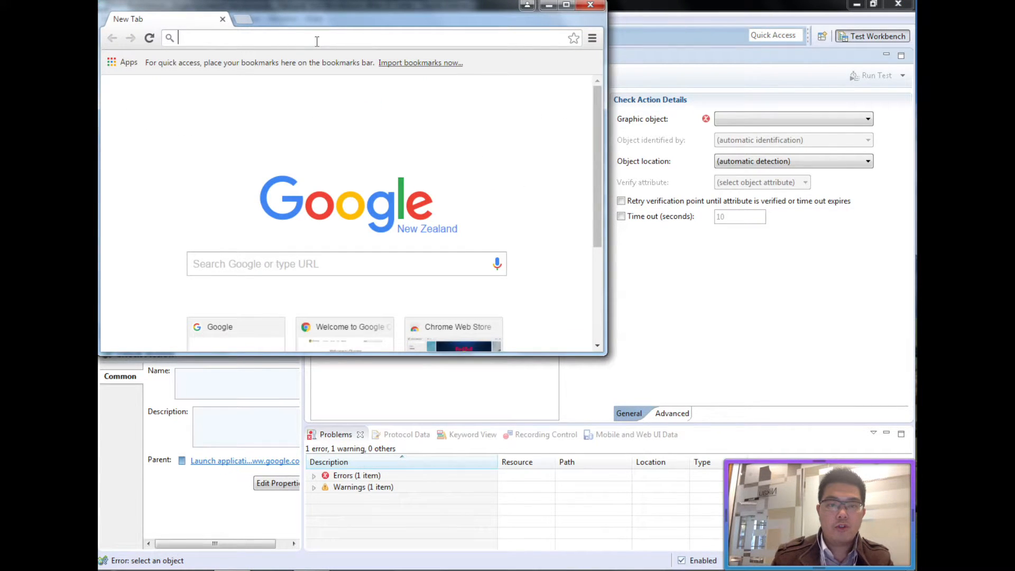
# Search Google for lulcky in the new Chrome window.
pyautogui.click(302, 267)
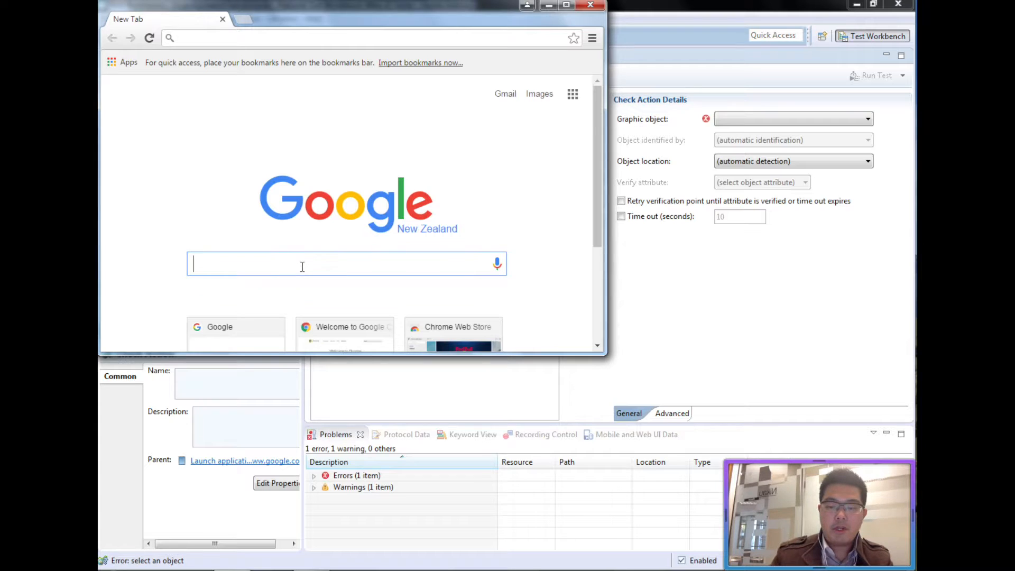
pyautogui.write('lulcky')
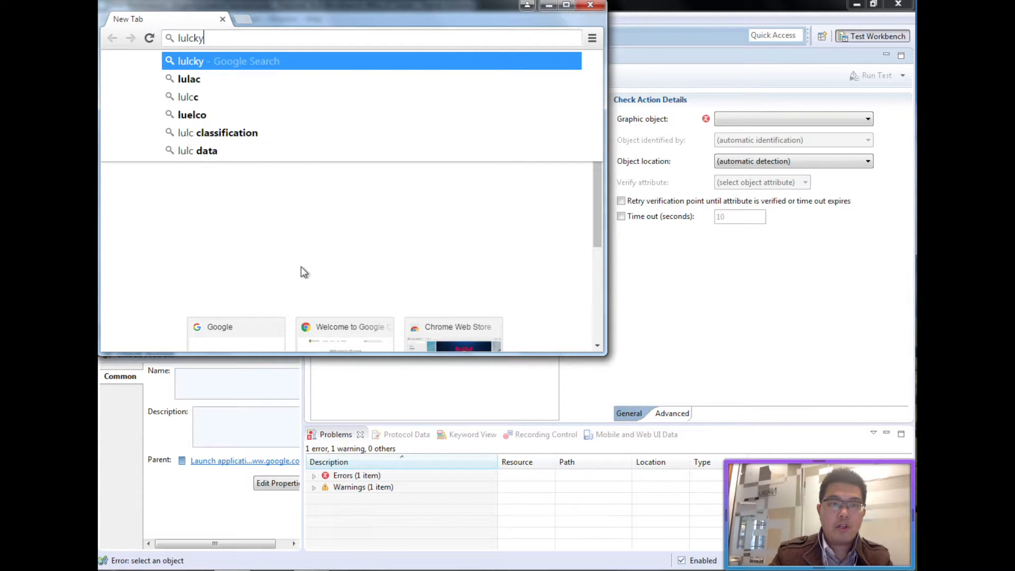
pyautogui.press('Return')
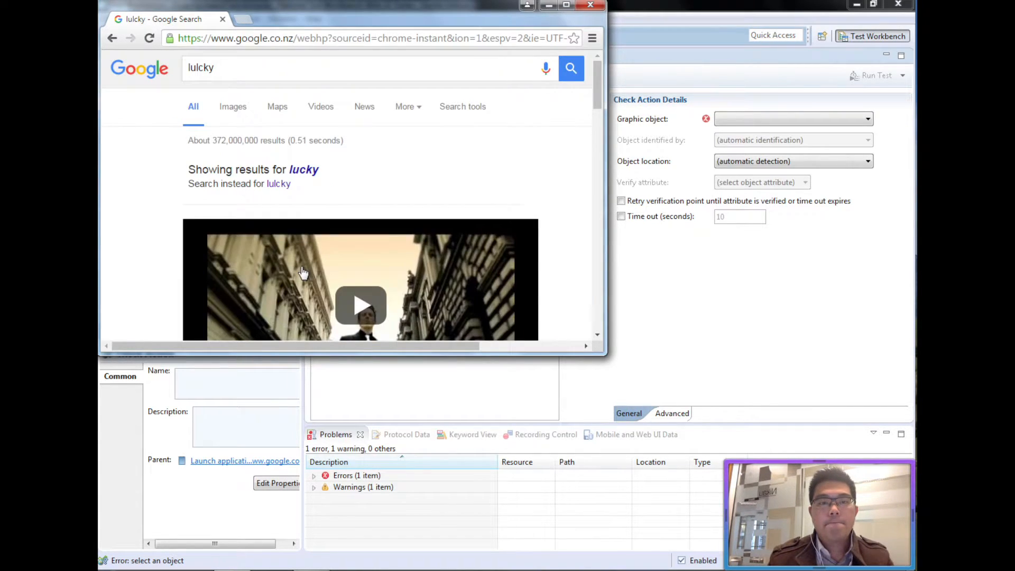
# Inspect the 'Showing results for lucky' text and pick out its paragraph element, class sp_cnt card-section.
pyautogui.moveTo(321, 172); pyautogui.dragTo(276, 172)
pyautogui.click(284, 174)
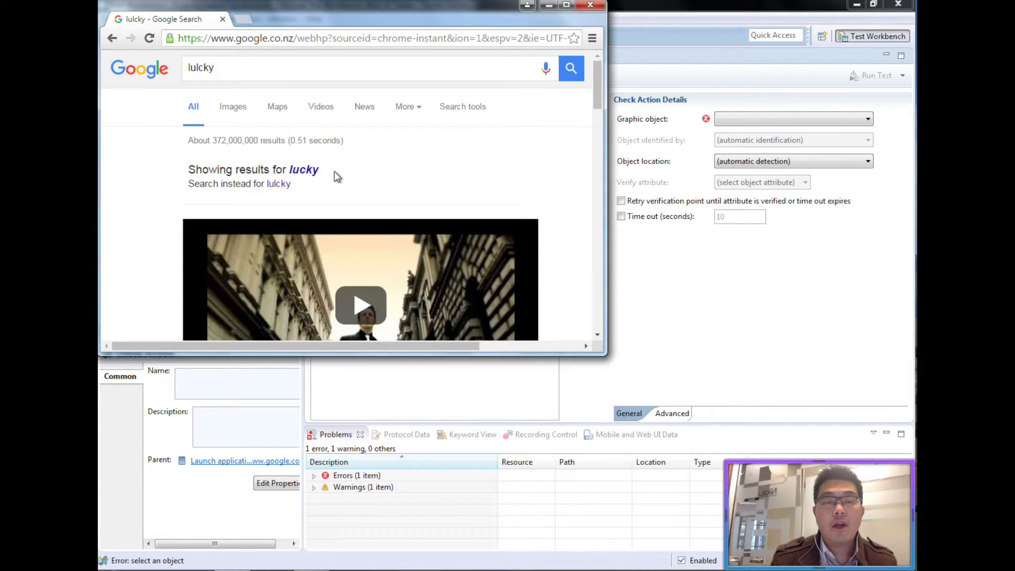
pyautogui.moveTo(319, 173); pyautogui.dragTo(188, 173)
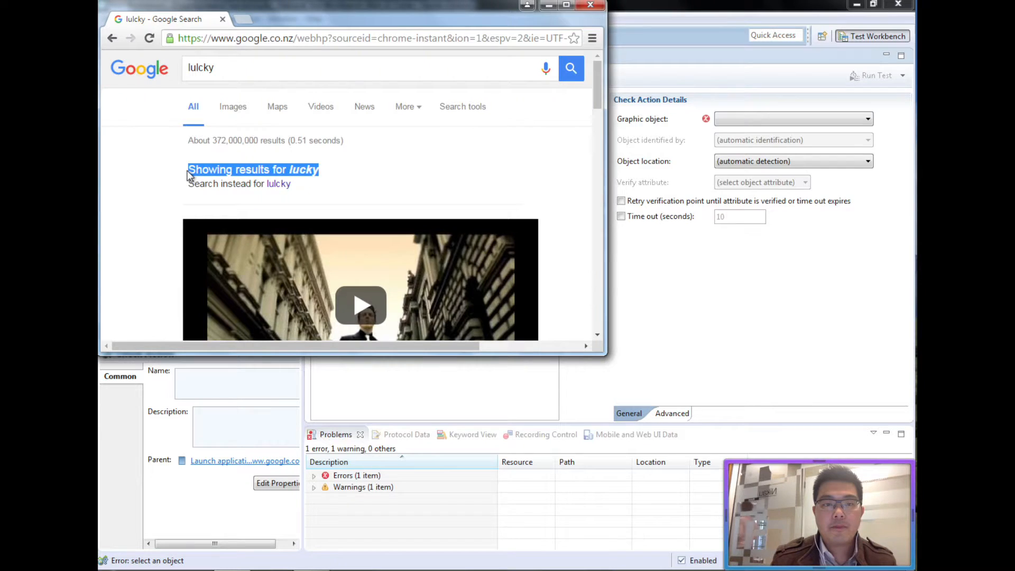
pyautogui.rightClick(213, 170)
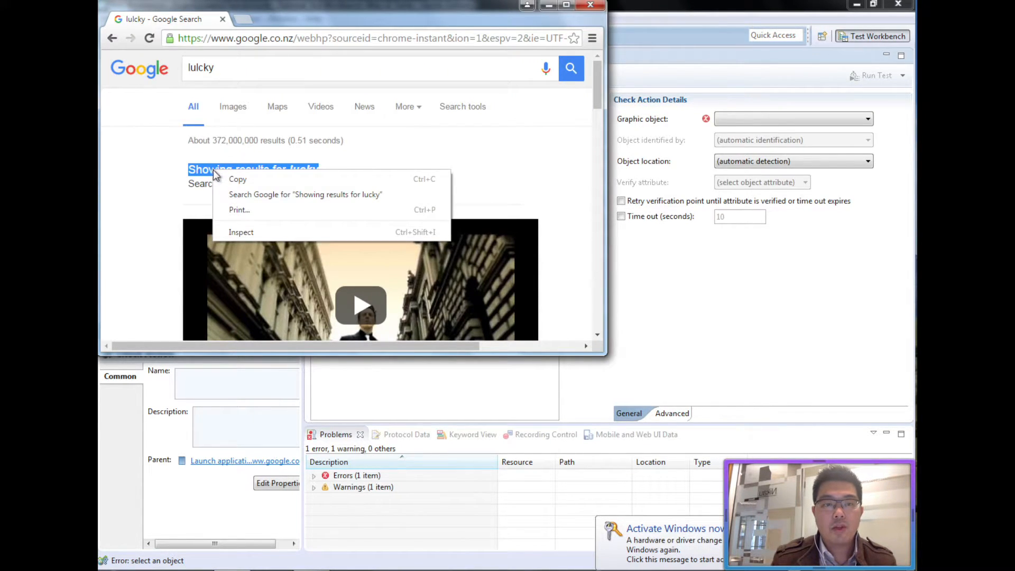
pyautogui.click(242, 232)
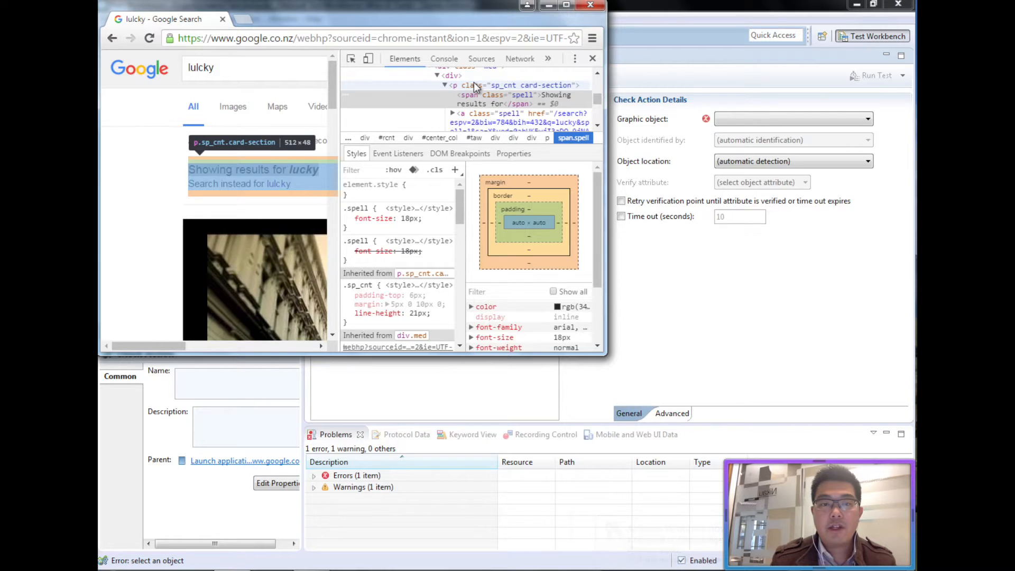
pyautogui.click(460, 86)
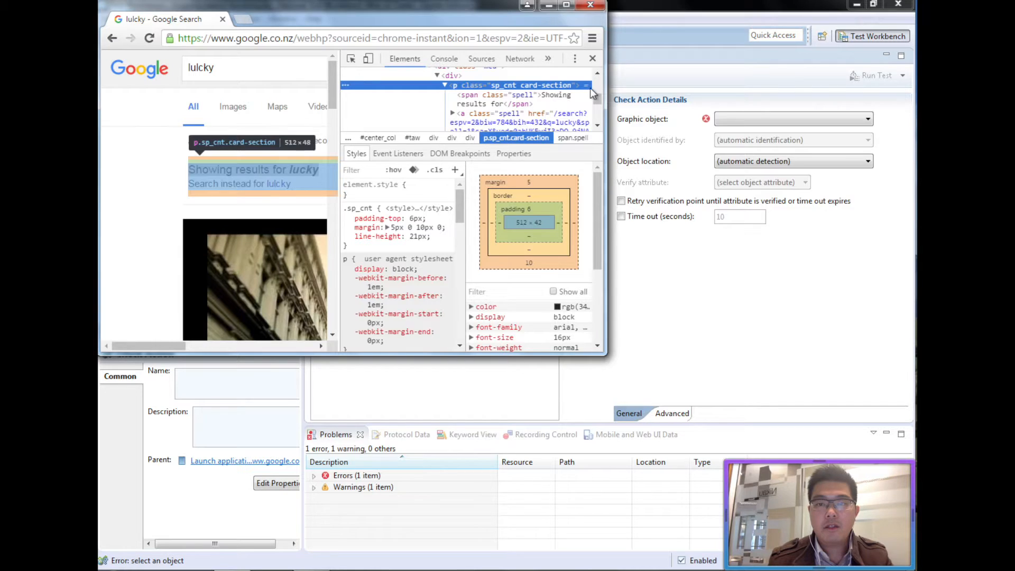
pyautogui.click(751, 119)
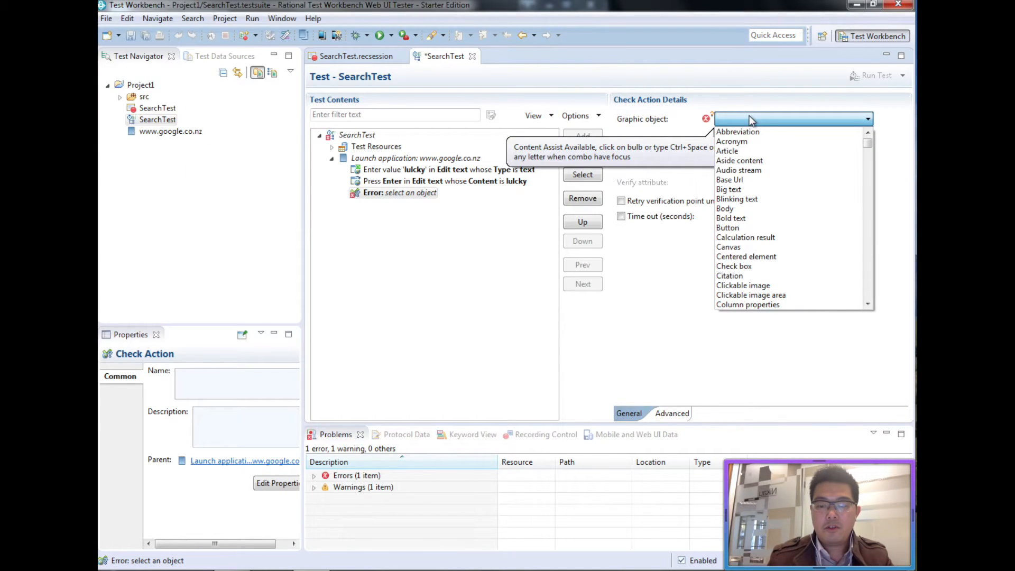
# Set the check's object to Paragraph, identified by Class equals 'sp_cnt card-section'.
pyautogui.write('para')
pyautogui.click(750, 155)
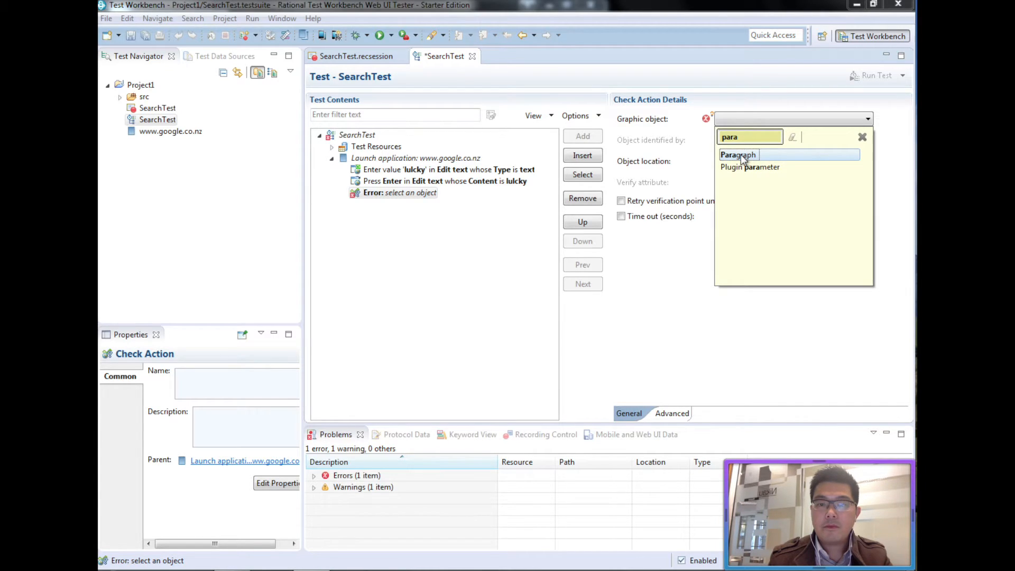
pyautogui.doubleClick(768, 155)
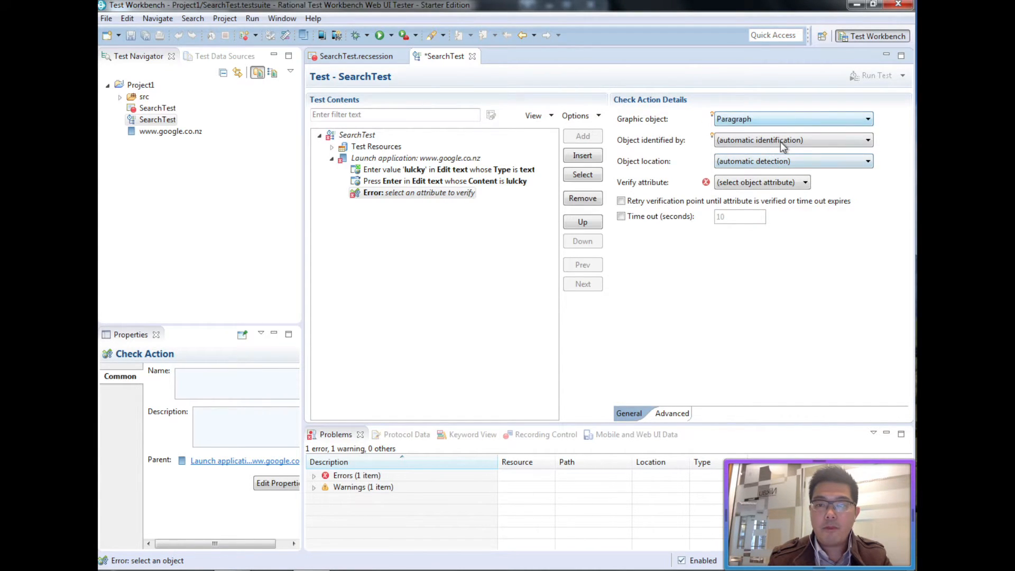
pyautogui.click(781, 142)
pyautogui.click(783, 160)
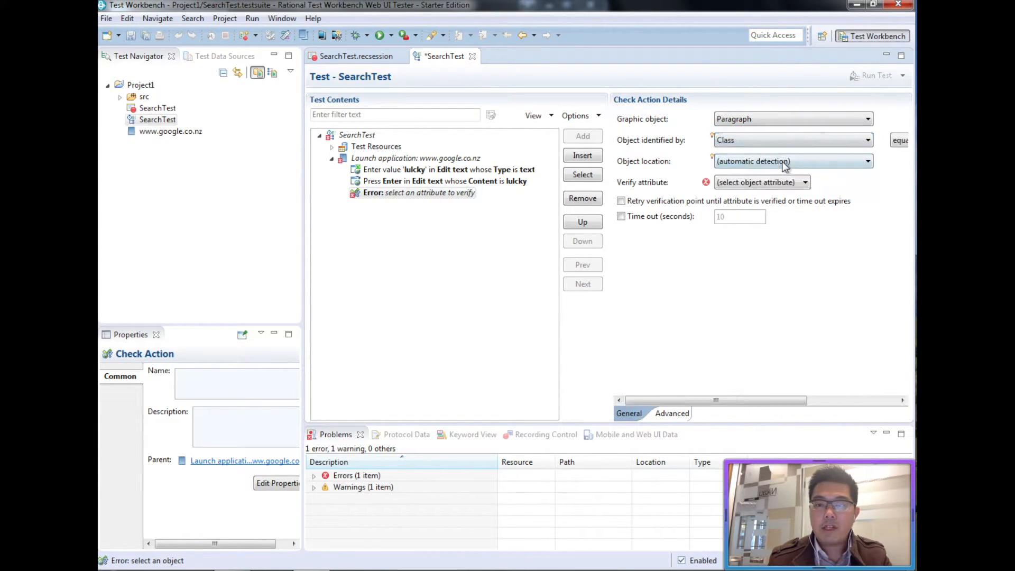
pyautogui.moveTo(739, 400); pyautogui.dragTo(860, 406)
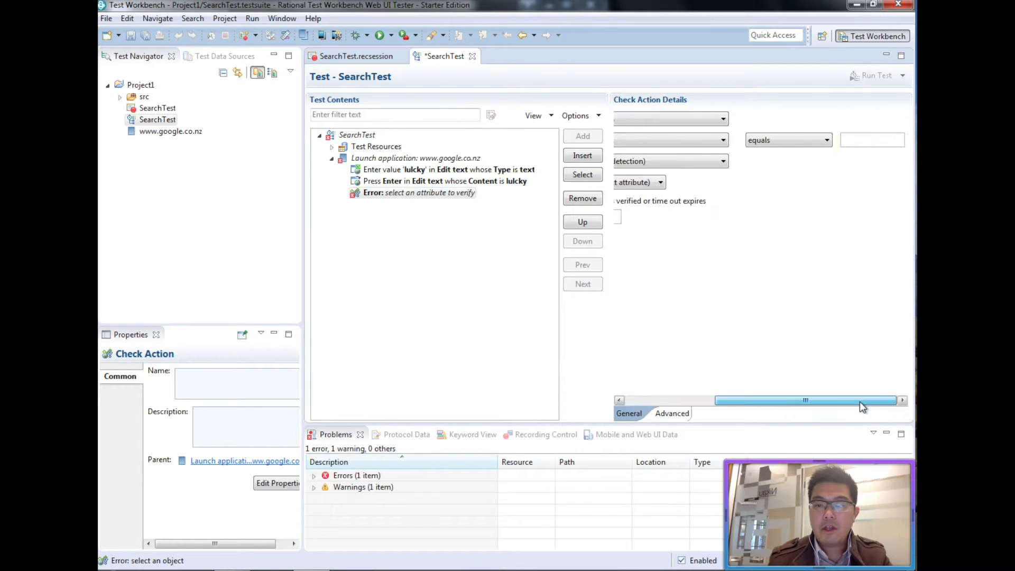
pyautogui.click(860, 139)
pyautogui.write('sp_cnt')
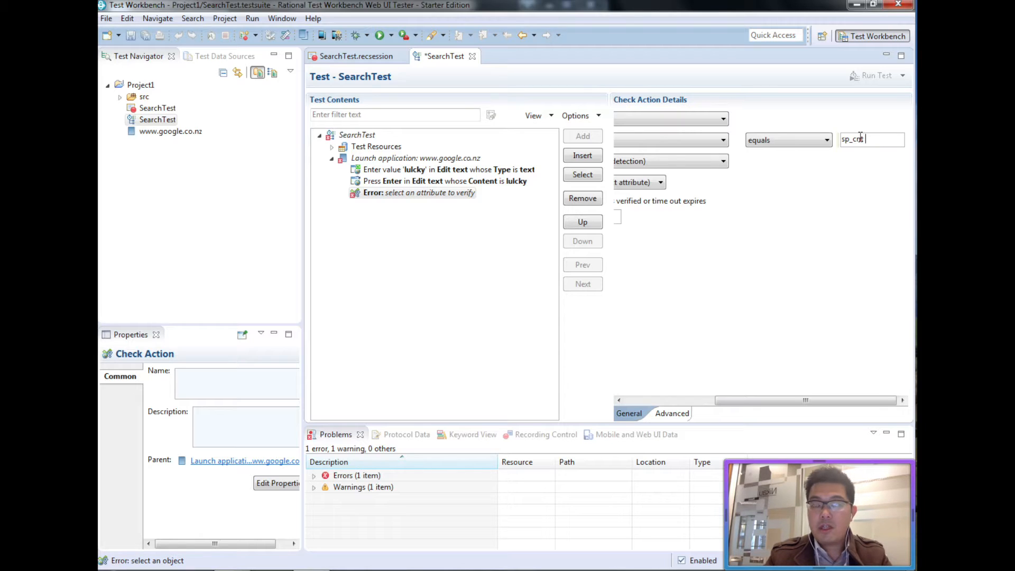
pyautogui.write(' c')
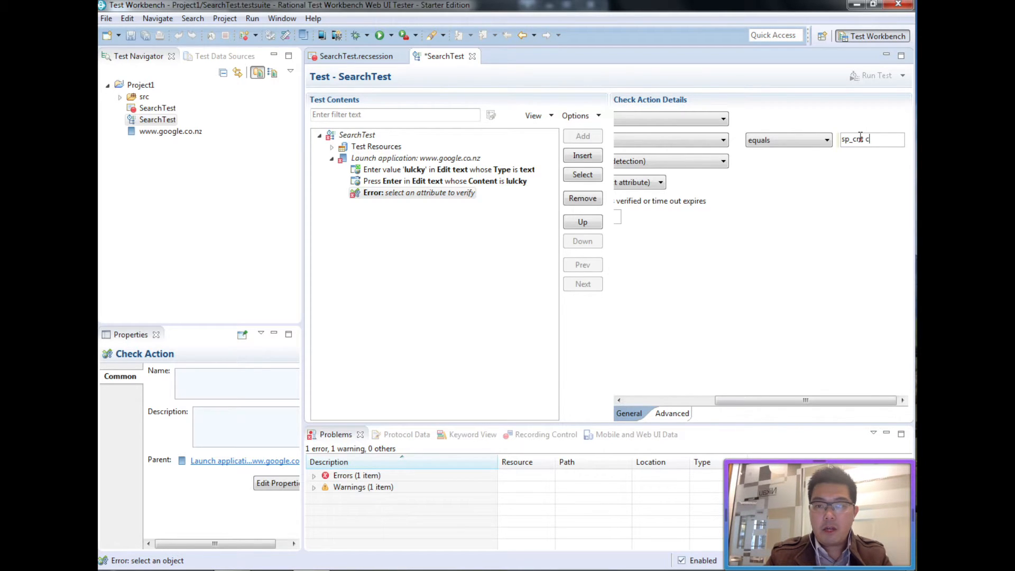
pyautogui.write('ard-section')
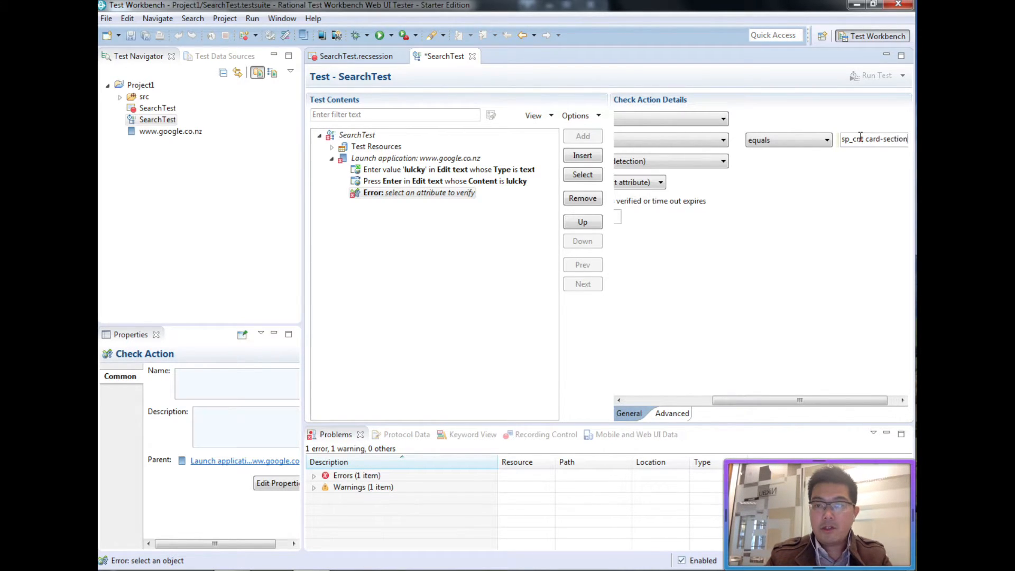
# Keep the object location set to (automatic detection).
pyautogui.moveTo(773, 401); pyautogui.dragTo(685, 402)
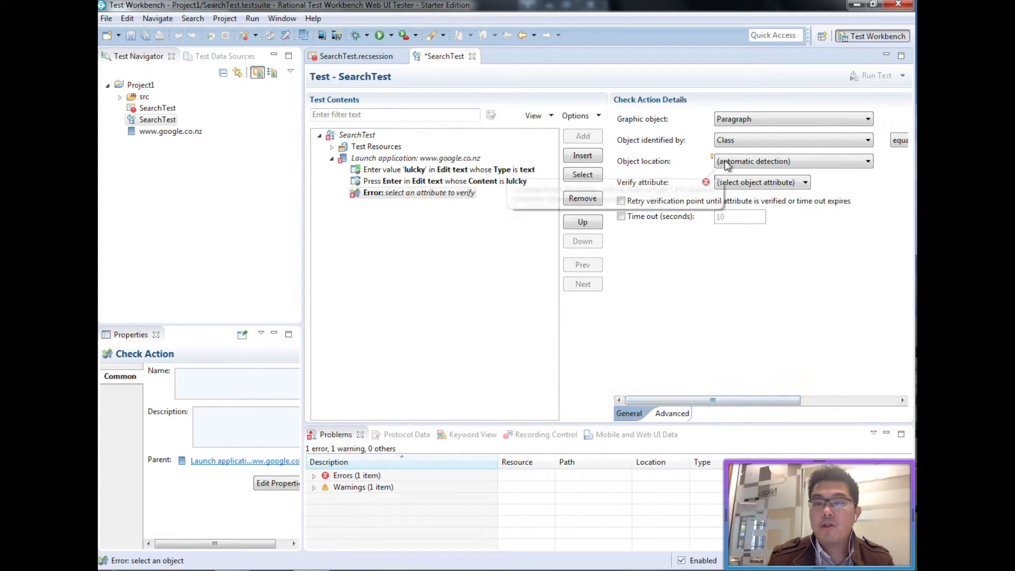
pyautogui.click(744, 161)
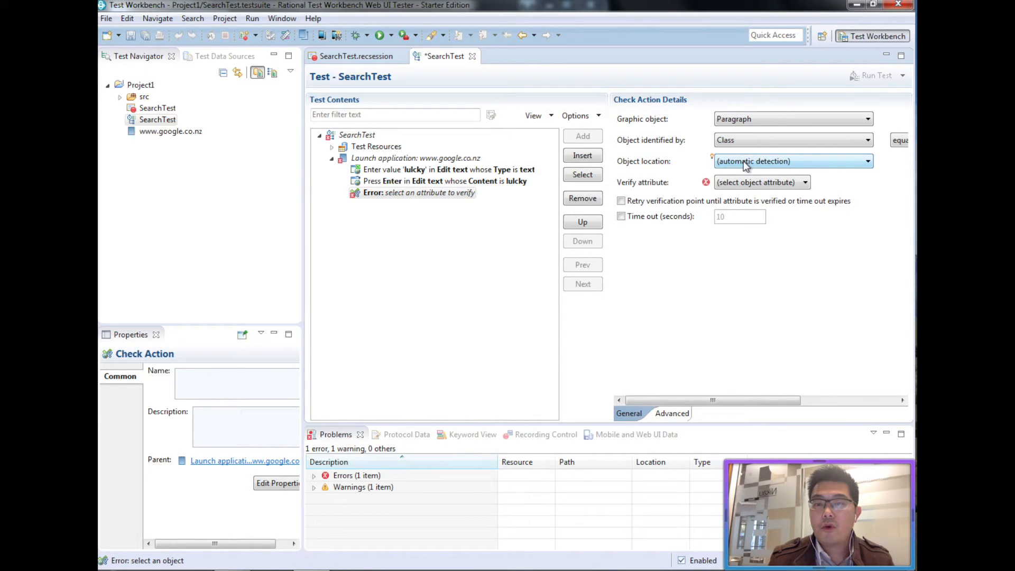
pyautogui.click(743, 161)
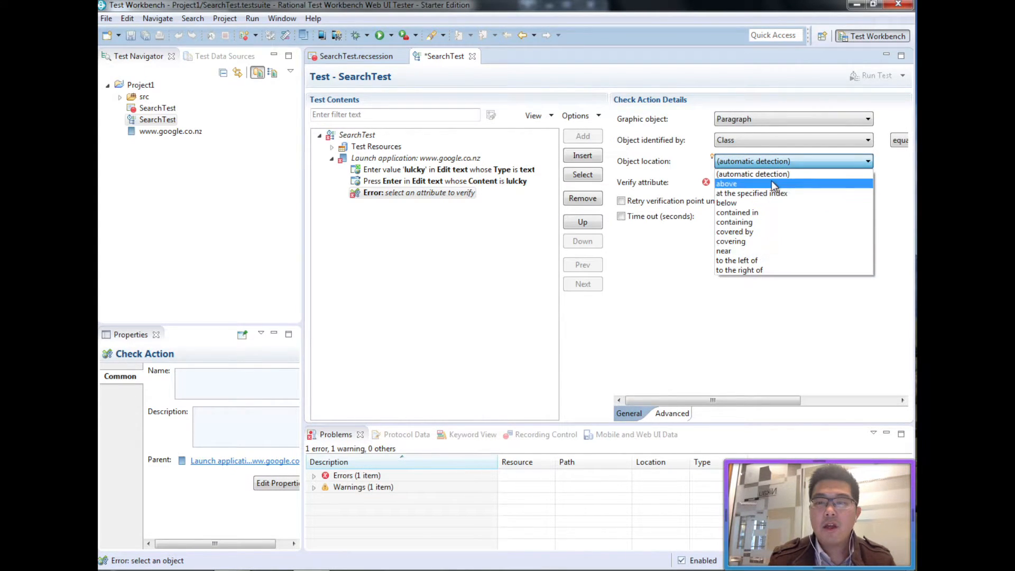
pyautogui.click(774, 160)
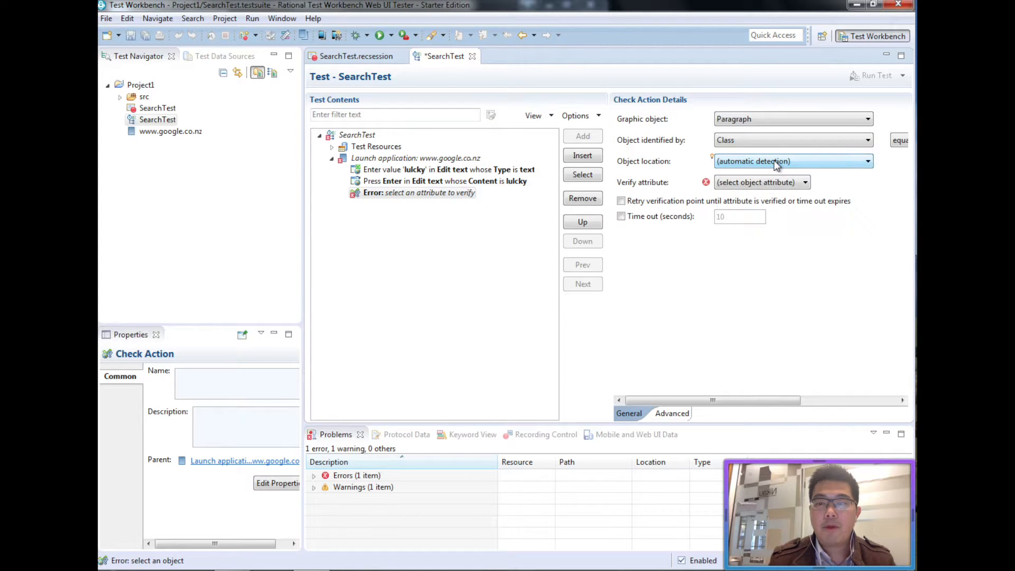
# Make the check verify that the paragraph's Content contains 'lucky'.
pyautogui.click(808, 184)
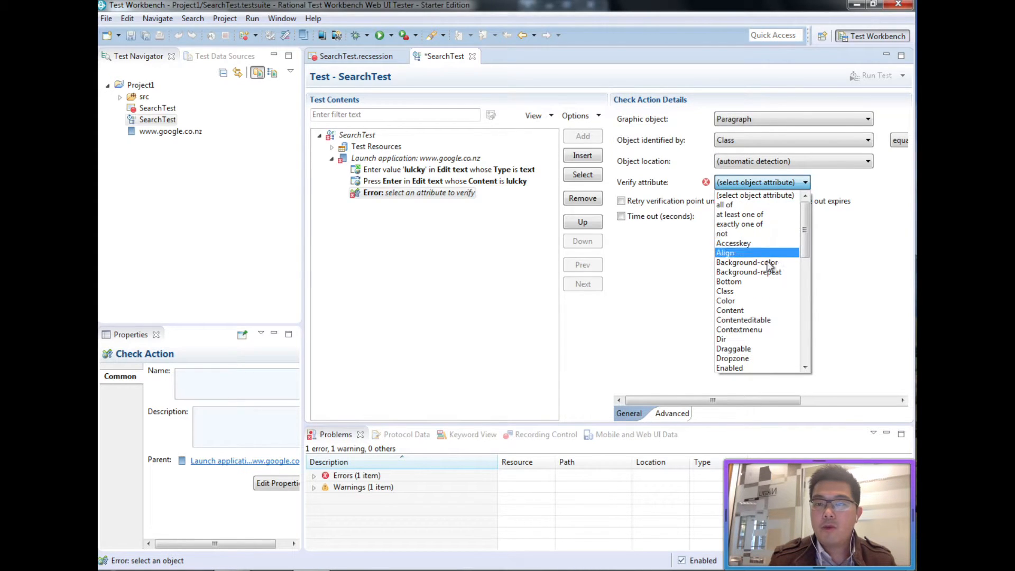
pyautogui.click(753, 310)
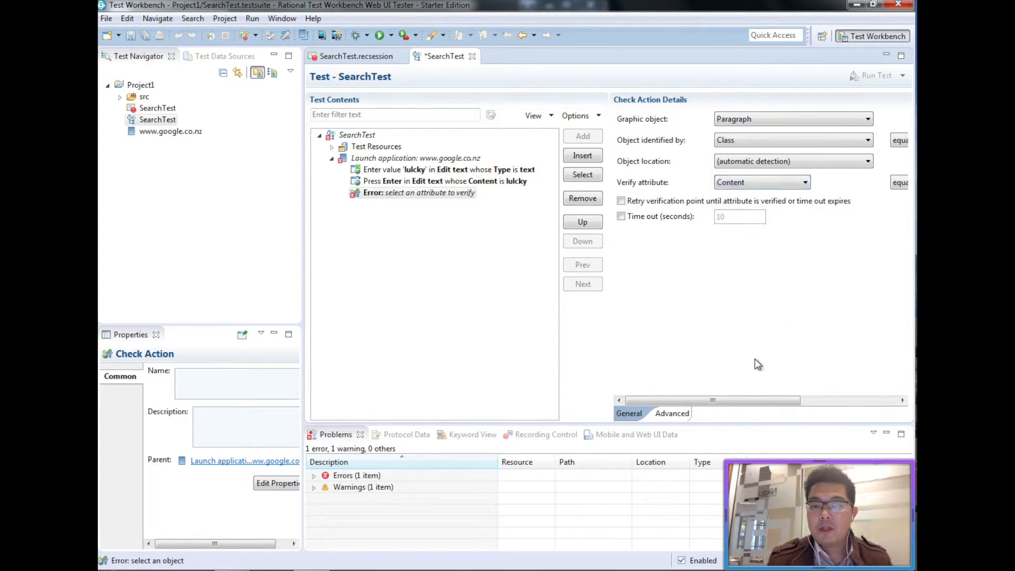
pyautogui.moveTo(750, 401); pyautogui.dragTo(847, 402)
pyautogui.click(802, 185)
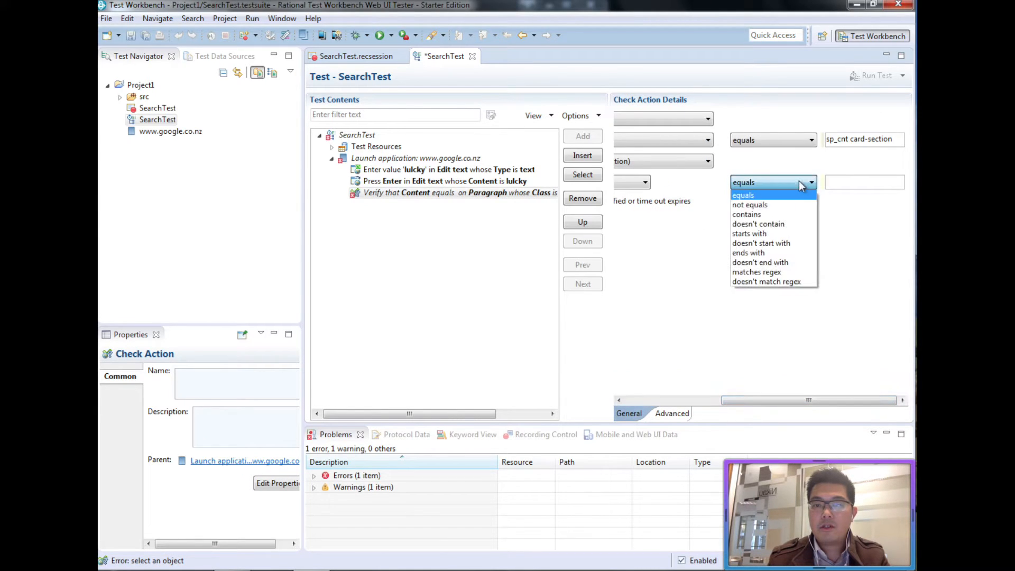
pyautogui.click(799, 214)
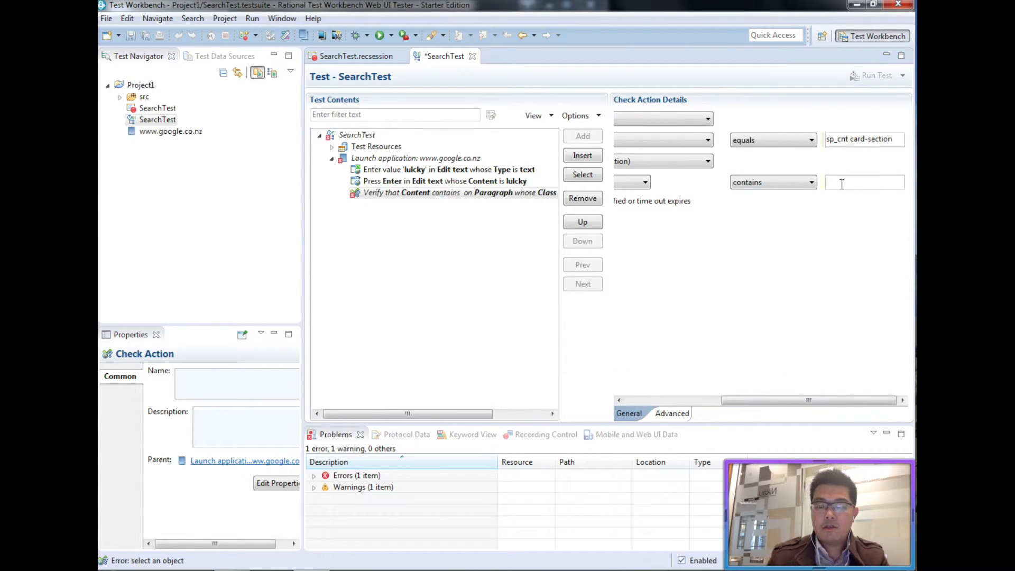
pyautogui.click(842, 184)
pyautogui.write('lucky')
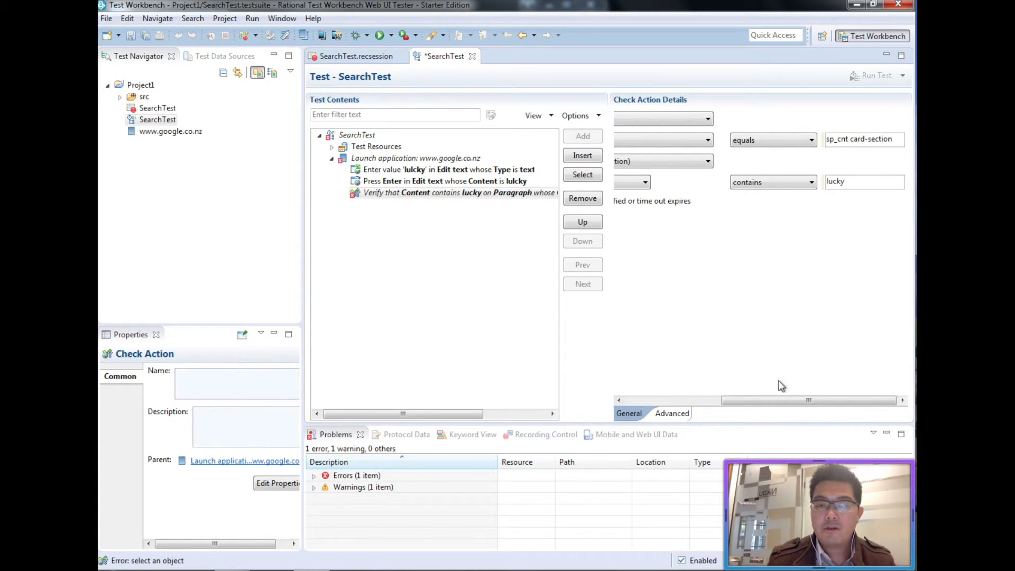
pyautogui.moveTo(762, 400); pyautogui.dragTo(665, 402)
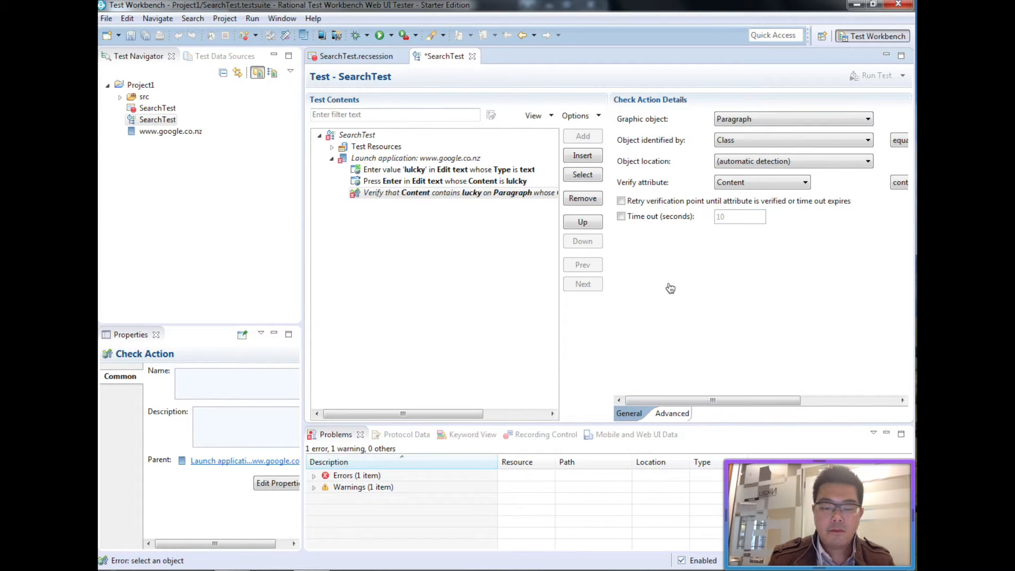
# Save SearchTest and close the Chrome search results window.
pyautogui.hotkey('ctrl', 's')
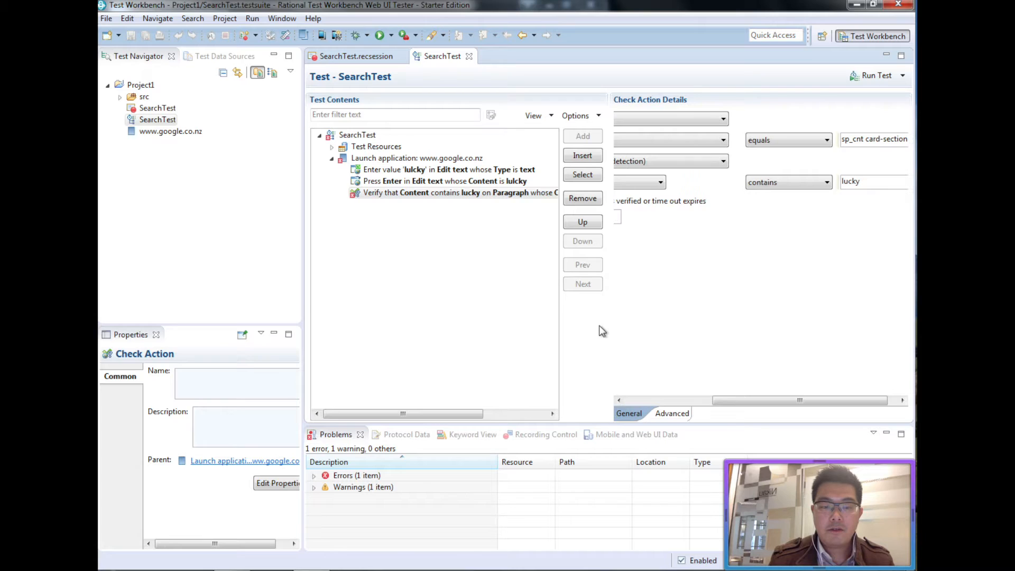
pyautogui.moveTo(232, 570)
pyautogui.click(231, 510)
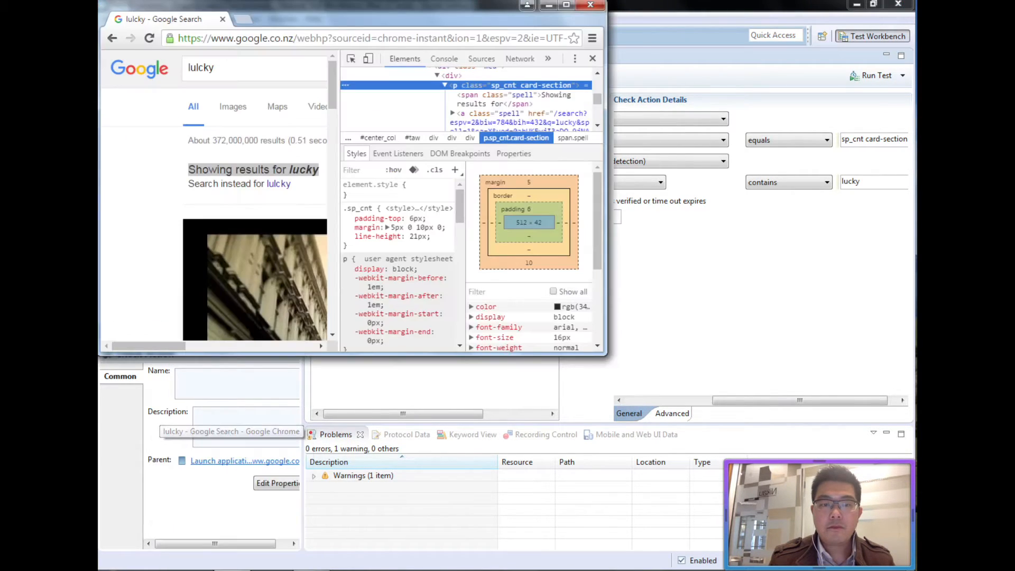
pyautogui.click(592, 6)
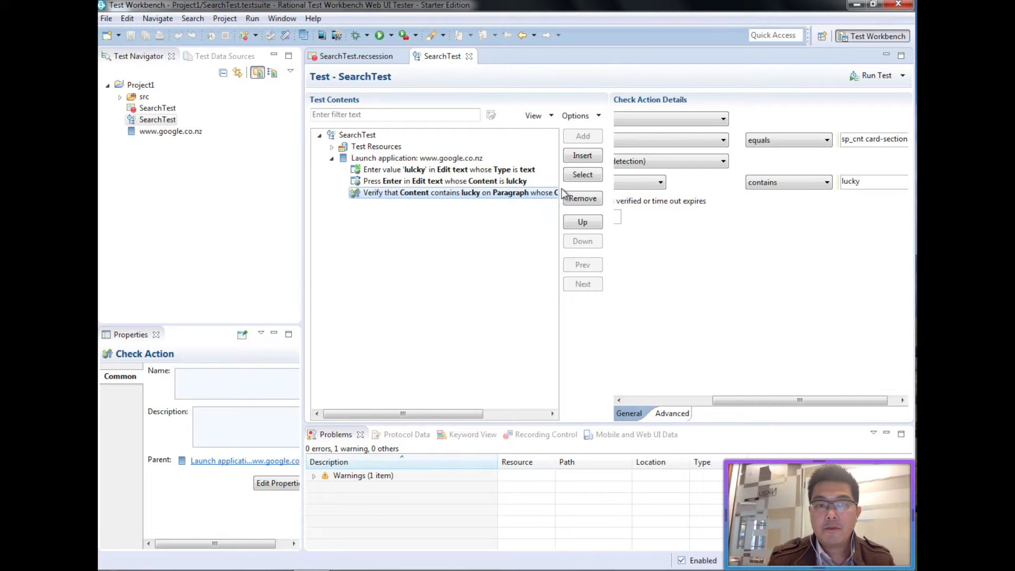
# Add a Close browser window user action after the content verification and save SearchTest.
pyautogui.click(584, 157)
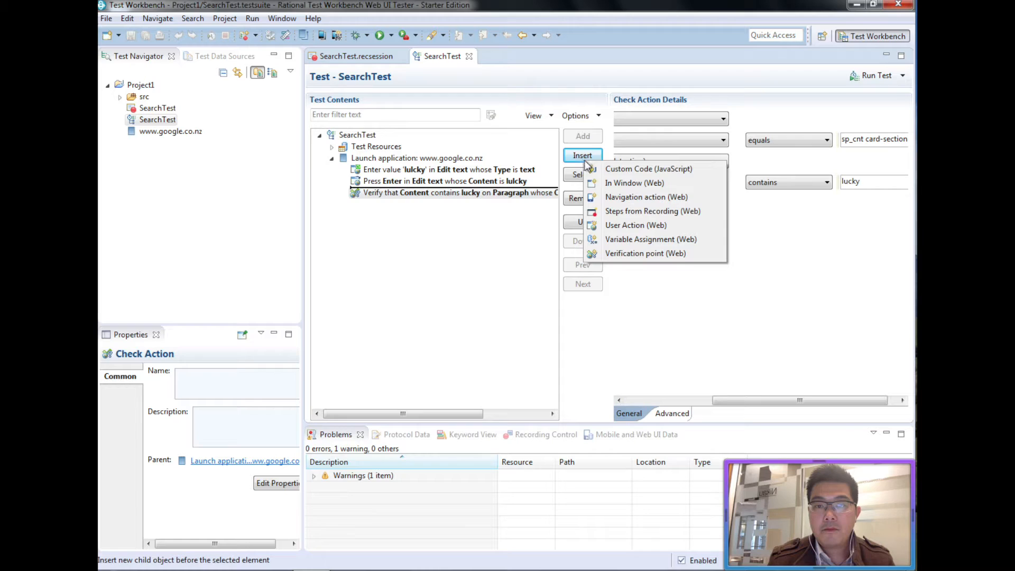
pyautogui.click(693, 194)
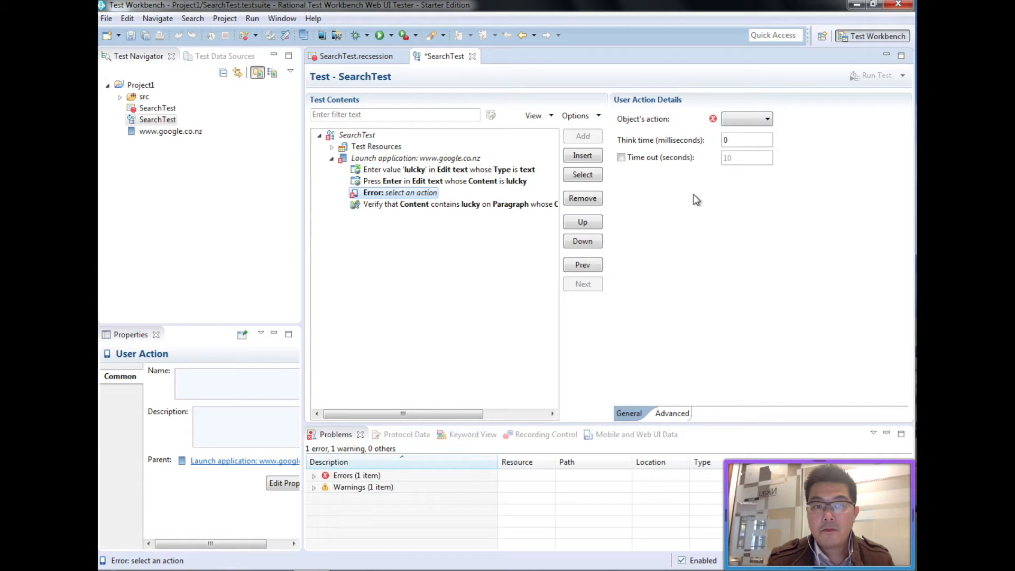
pyautogui.click(751, 121)
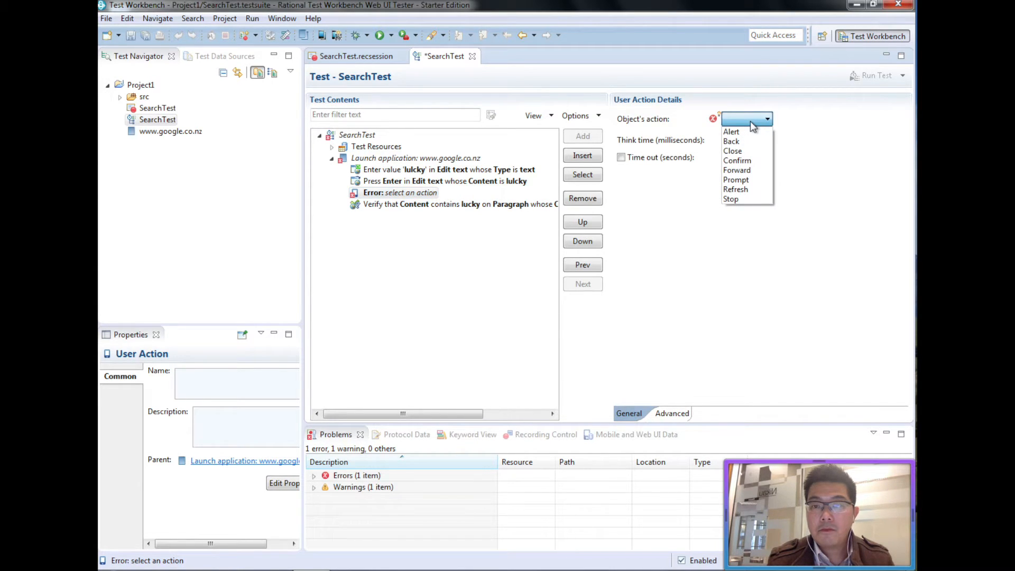
pyautogui.click(753, 152)
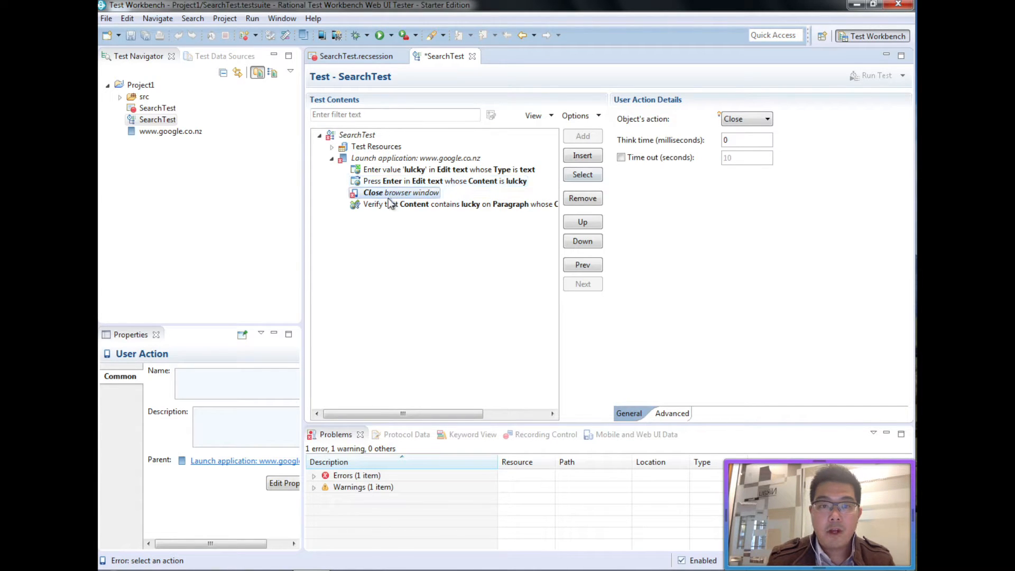
pyautogui.moveTo(434, 199); pyautogui.dragTo(364, 210)
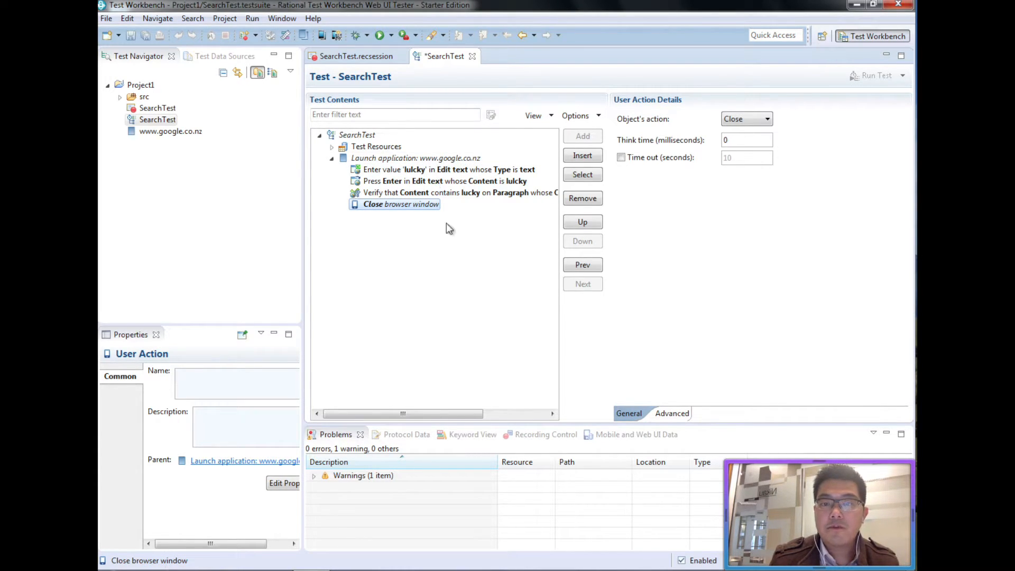
pyautogui.hotkey('ctrl', 's')
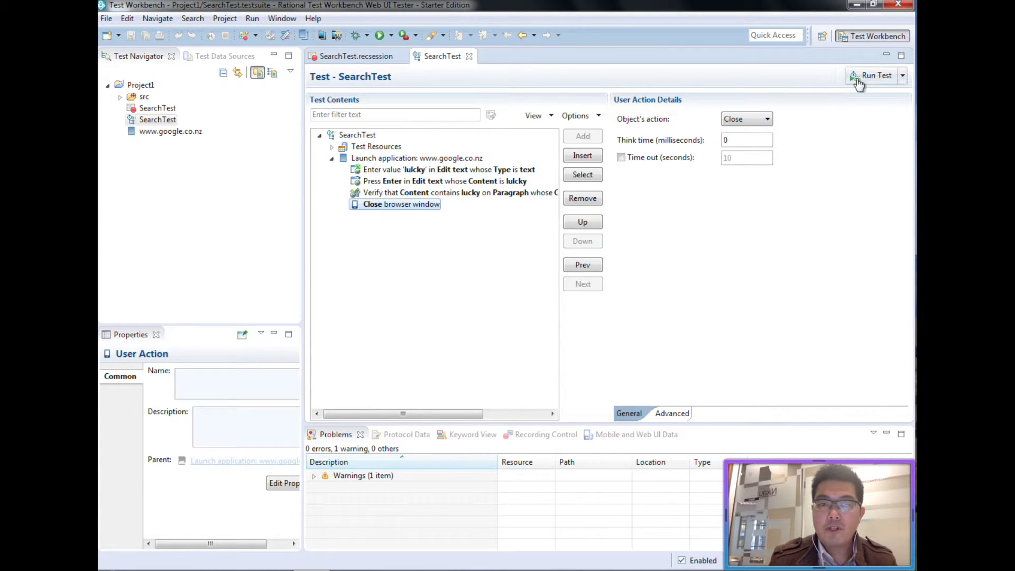
# Run SearchTest in the Test Execution perspective using Chrome (local) as the browser.
pyautogui.click(856, 79)
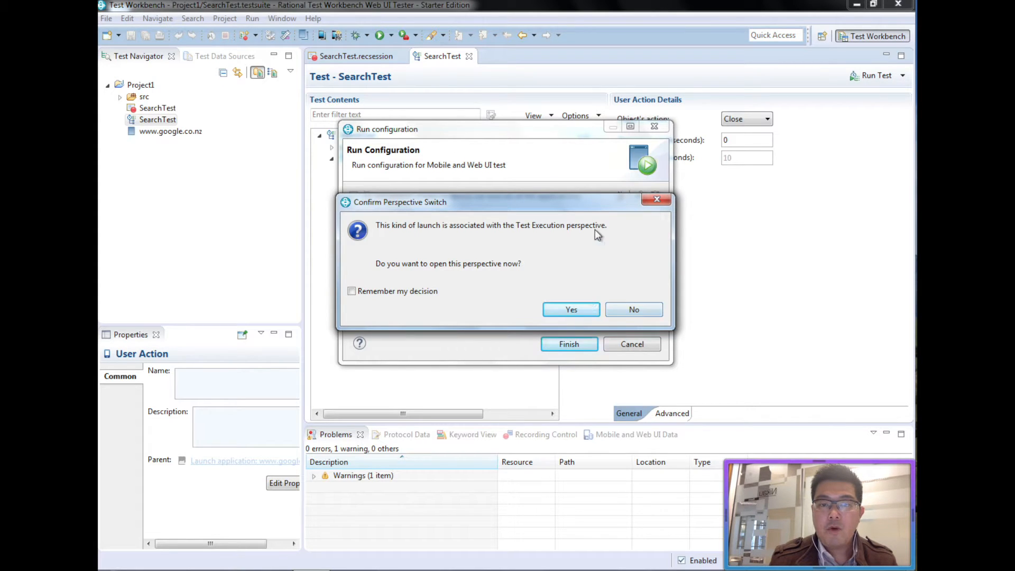
pyautogui.click(576, 312)
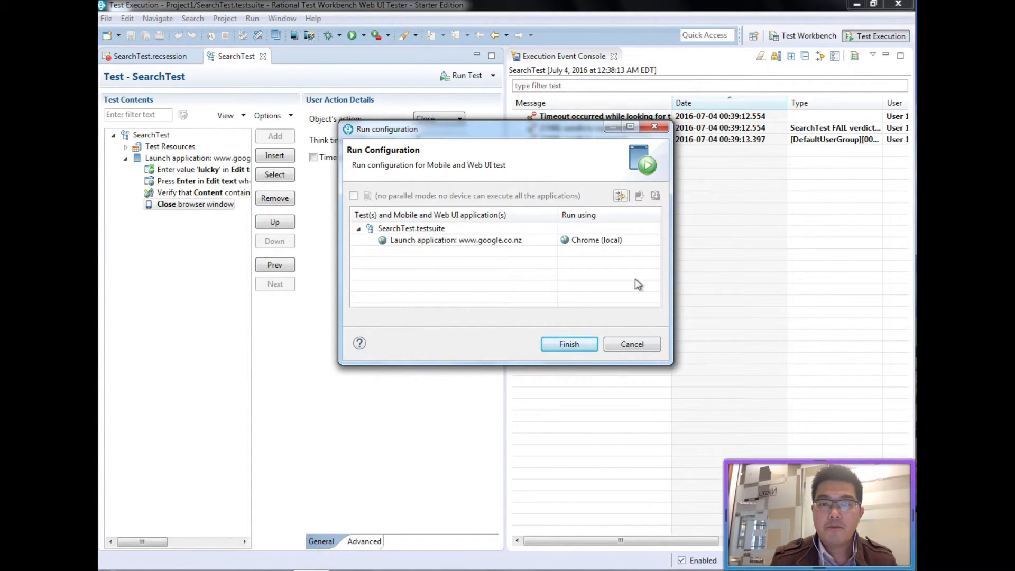
pyautogui.click(652, 240)
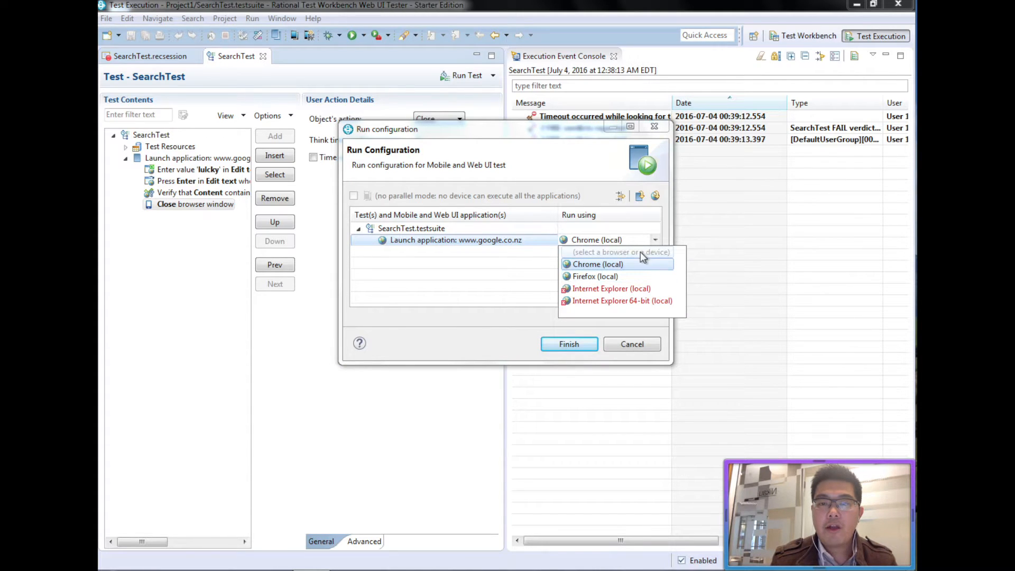
pyautogui.click(635, 265)
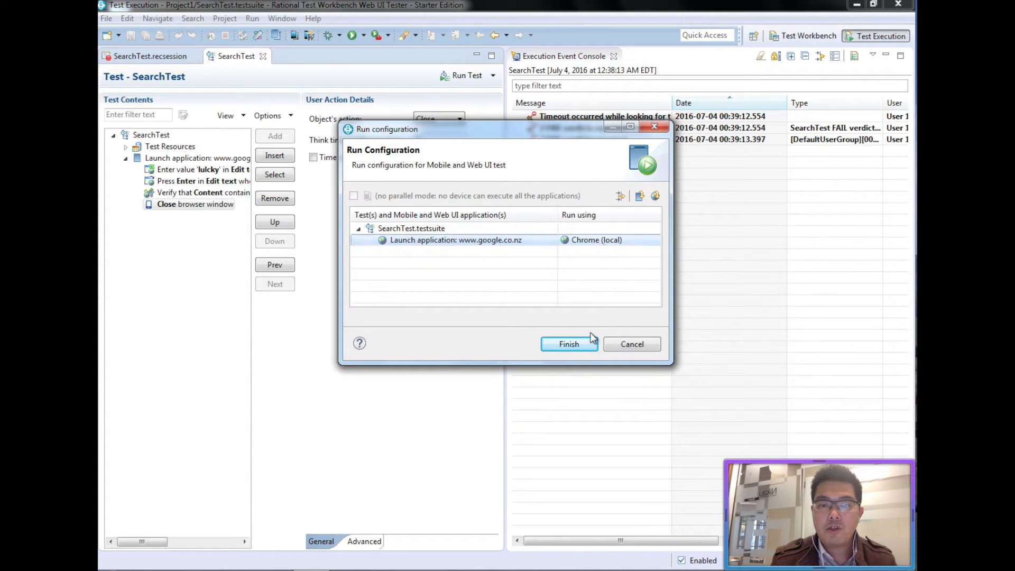
pyautogui.click(571, 343)
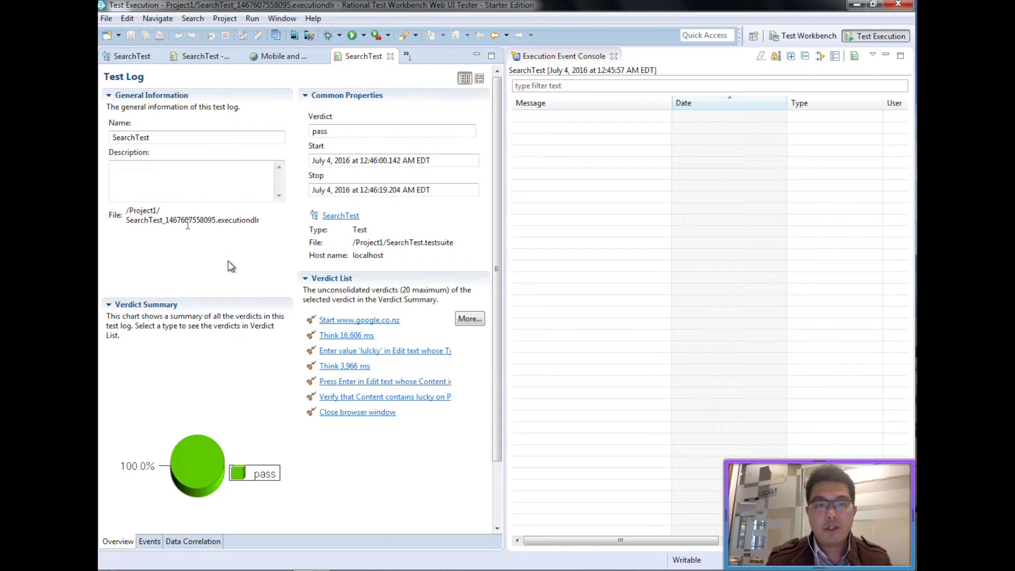
# Review the SearchTest report's step verdicts, highlighting step 6's actual search result text.
pyautogui.click(280, 57)
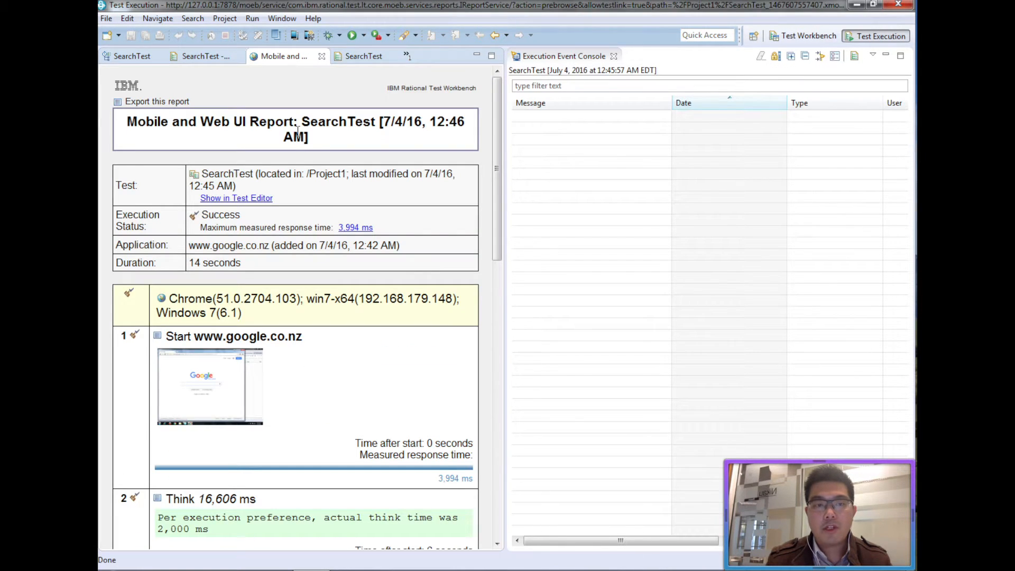
pyautogui.scroll(-4, 317, 379)
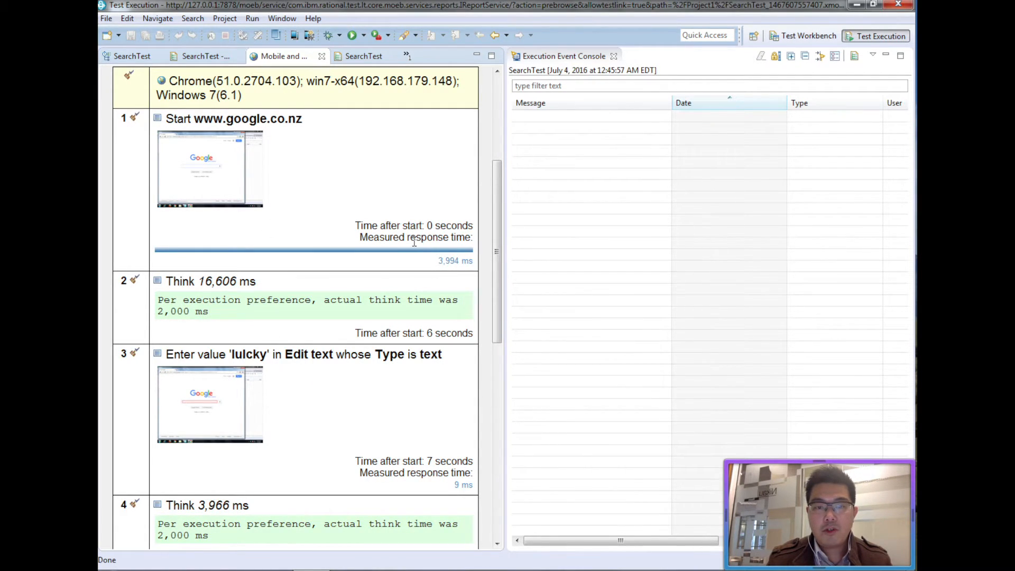
pyautogui.scroll(-5, 411, 341)
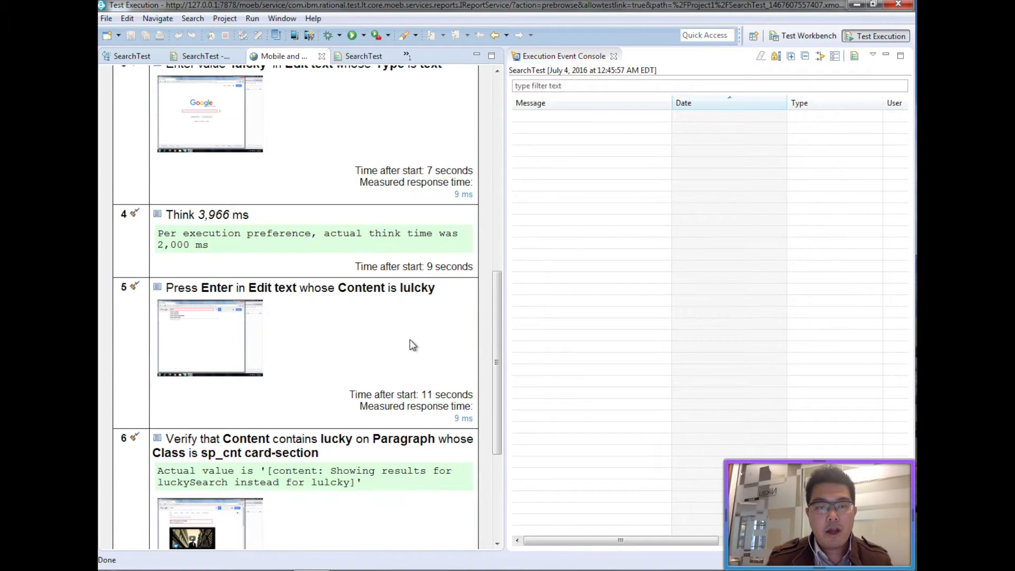
pyautogui.scroll(-4, 413, 345)
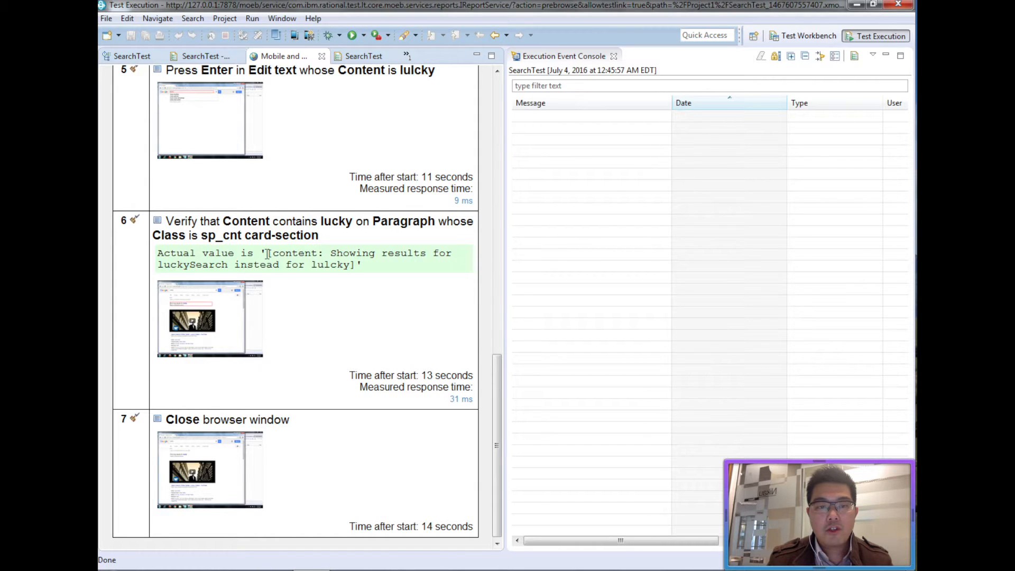
pyautogui.moveTo(329, 255); pyautogui.dragTo(459, 254)
pyautogui.moveTo(238, 262); pyautogui.dragTo(350, 265)
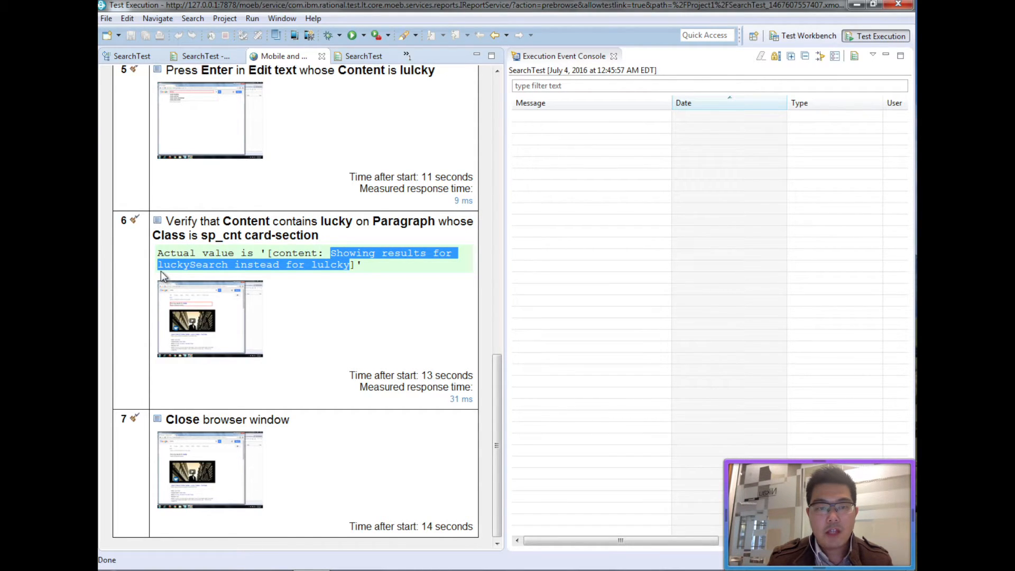
# Return to the Test Workbench perspective and close the SearchTest report.
pyautogui.click(198, 228)
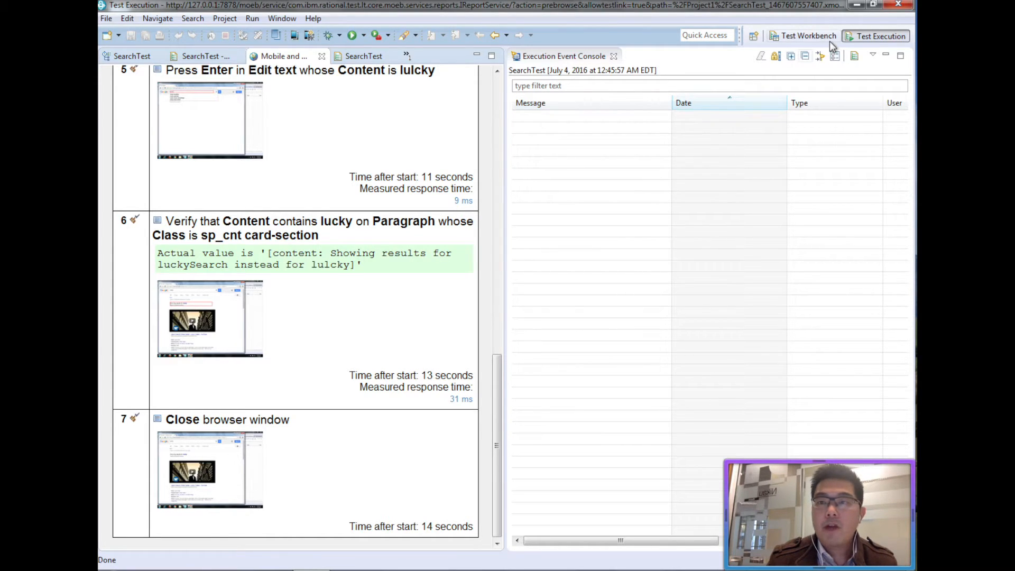
pyautogui.click(809, 36)
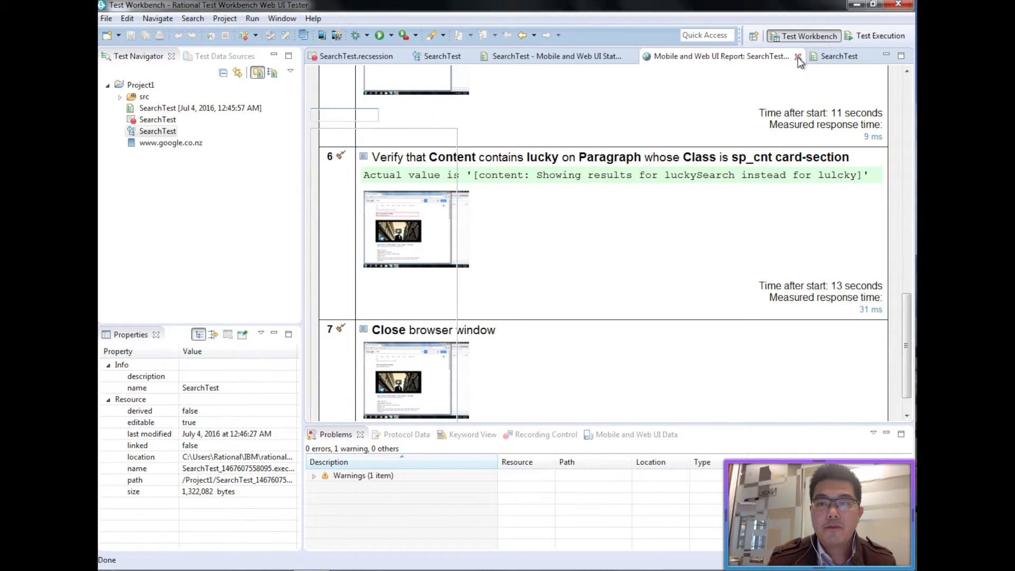
pyautogui.click(797, 56)
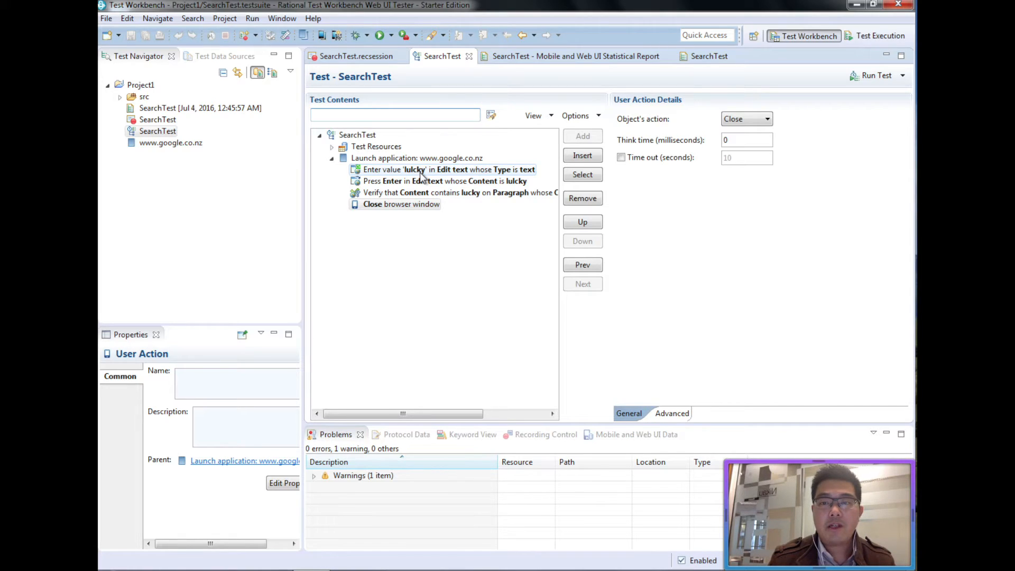
# Show the Substitute options for the 'lulcky' value in the Enter value step's details.
pyautogui.click(509, 169)
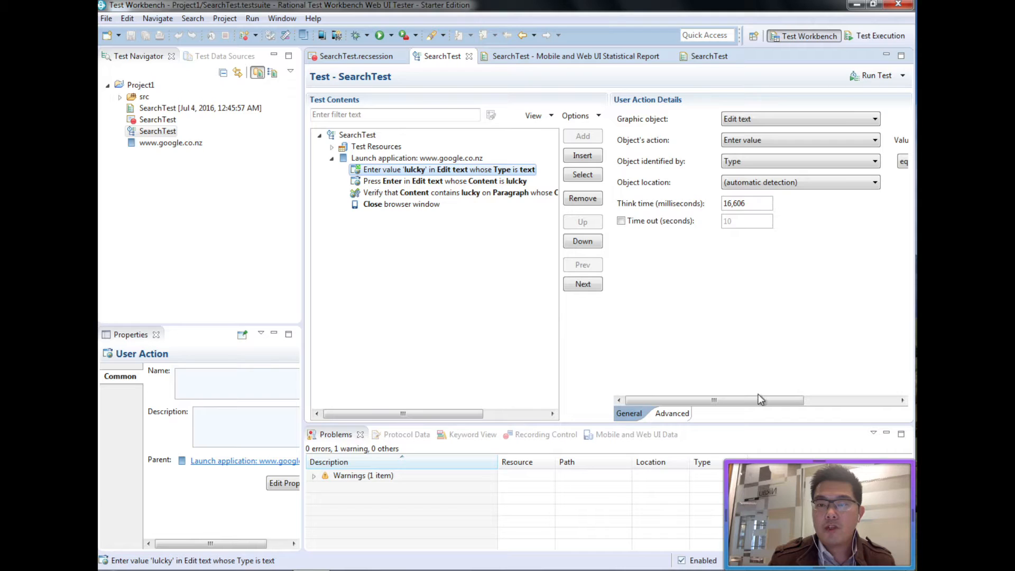
pyautogui.moveTo(754, 400); pyautogui.dragTo(846, 400)
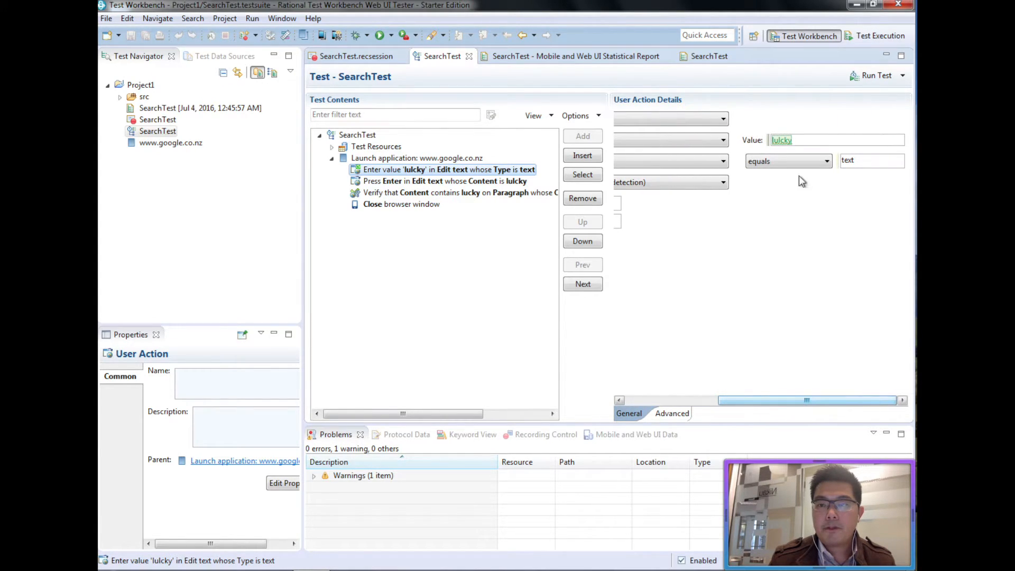
pyautogui.rightClick(784, 141)
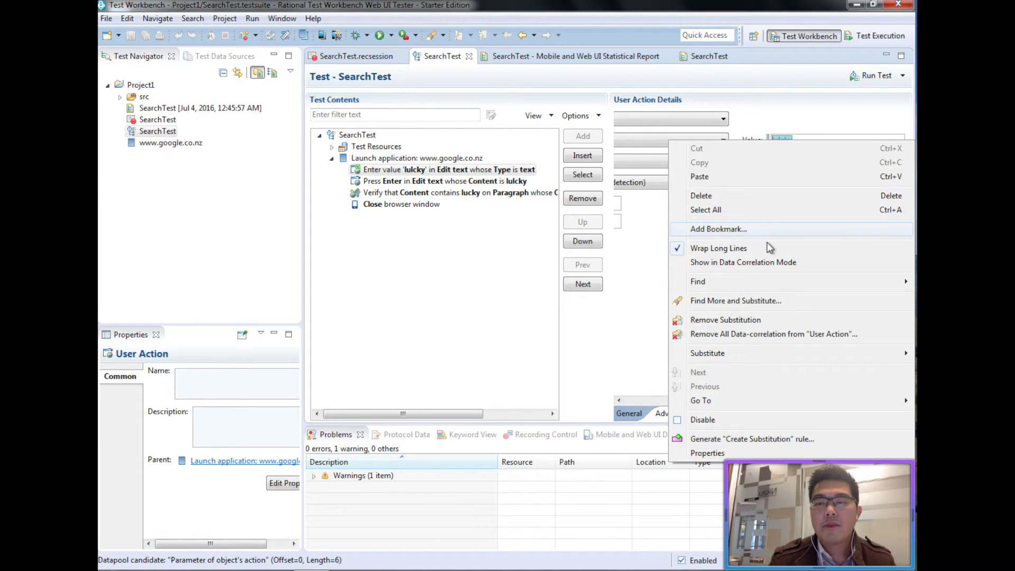
pyautogui.moveTo(758, 360)
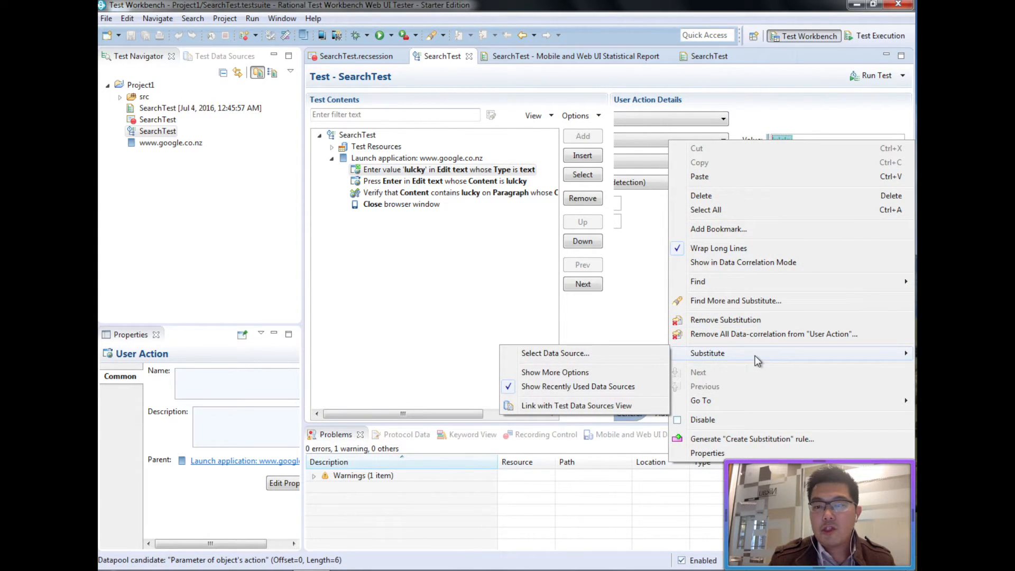
# Start a new Sequential-access datapool named Datapool1 as the data source for 'lulcky'.
pyautogui.click(646, 357)
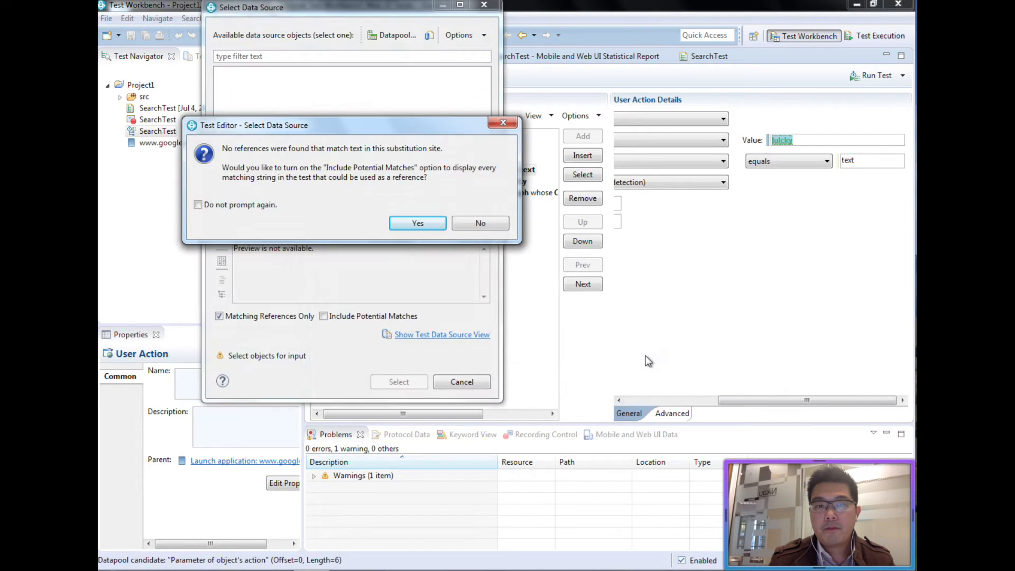
pyautogui.click(275, 205)
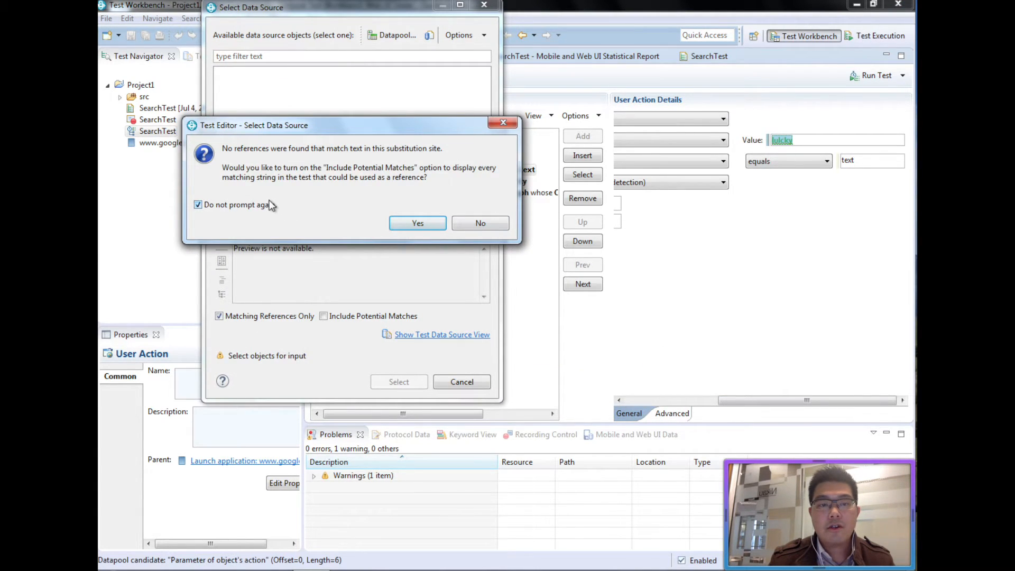
pyautogui.click(496, 227)
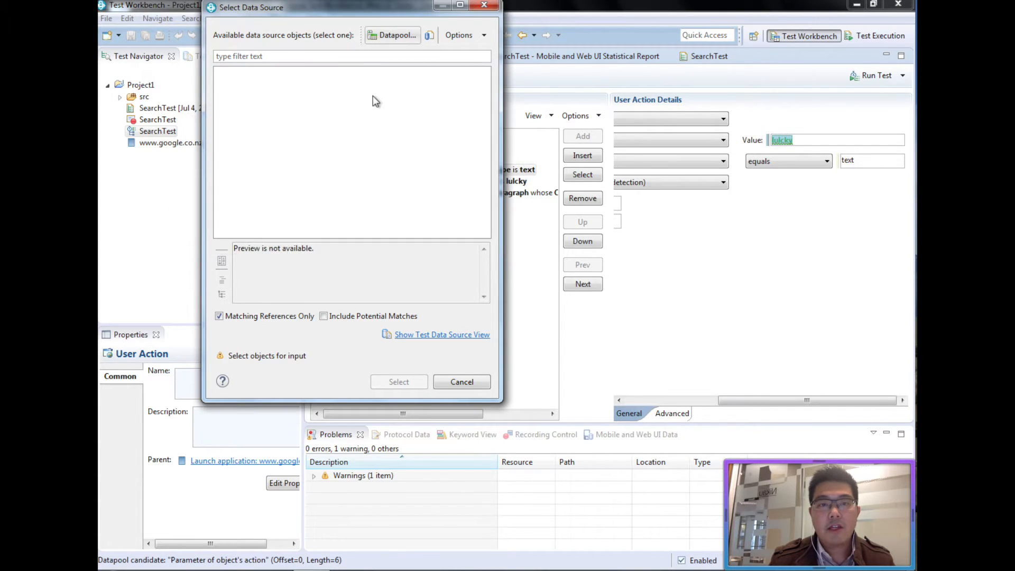
pyautogui.click(379, 36)
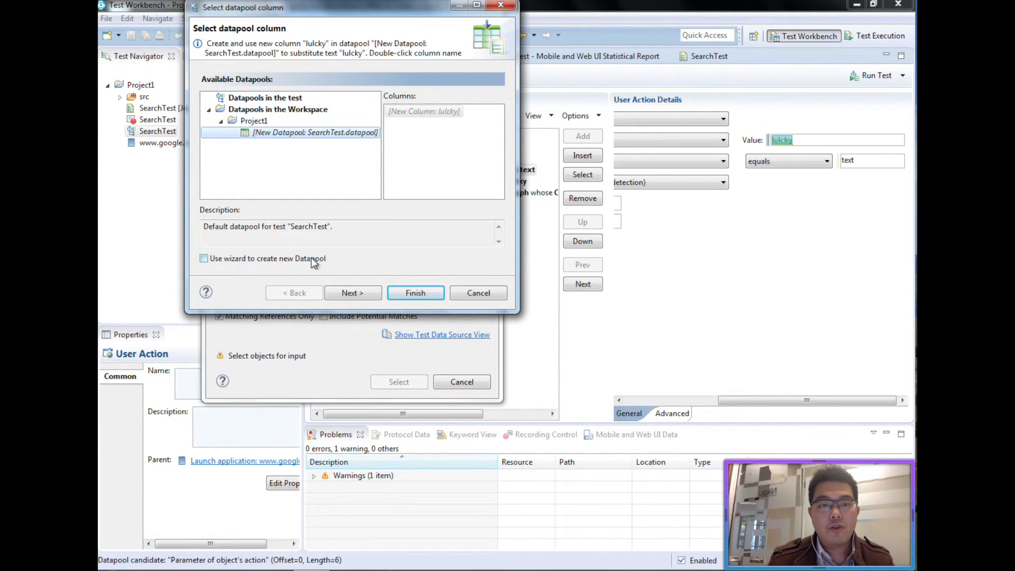
pyautogui.click(257, 260)
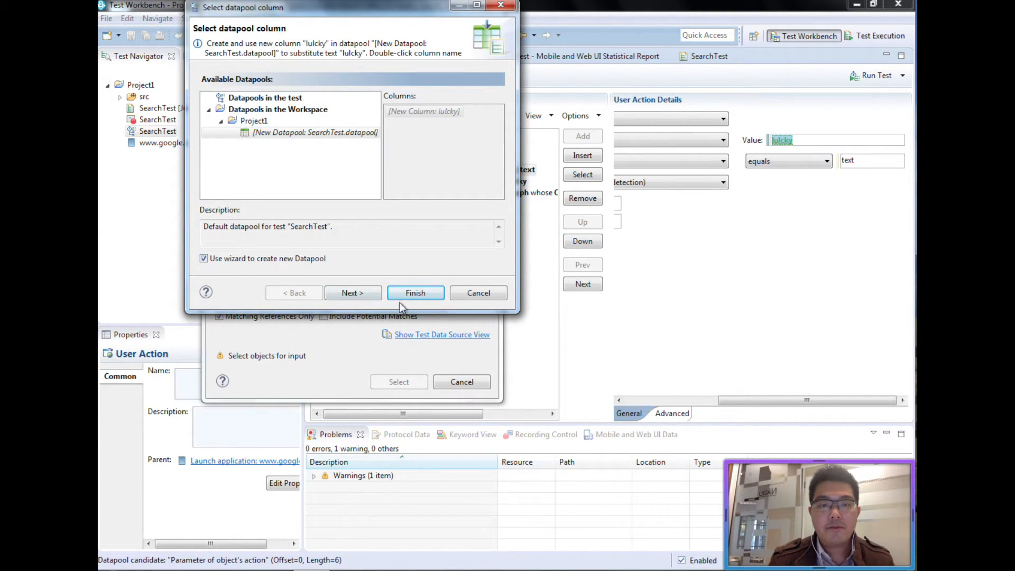
pyautogui.click(374, 296)
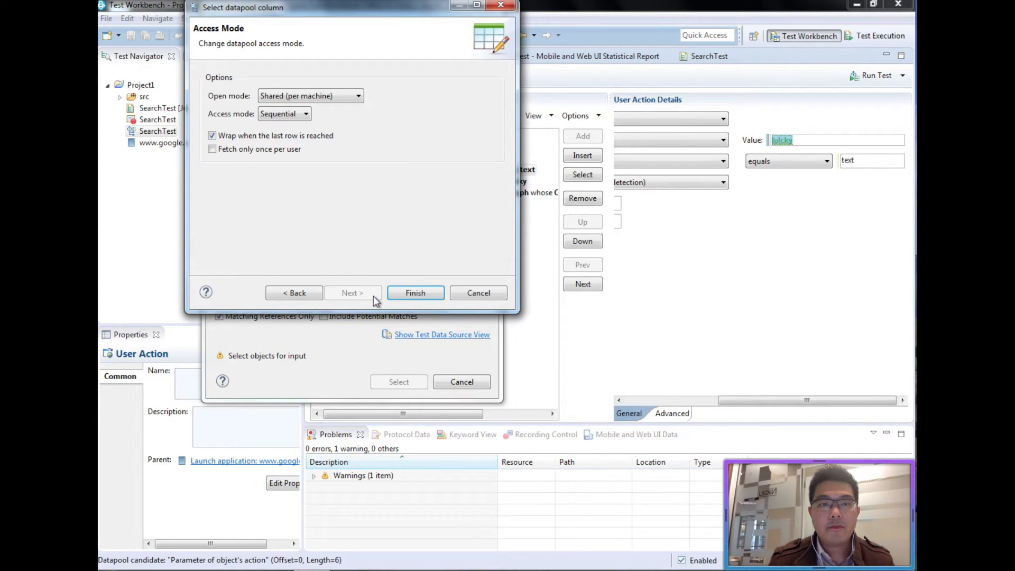
pyautogui.click(309, 115)
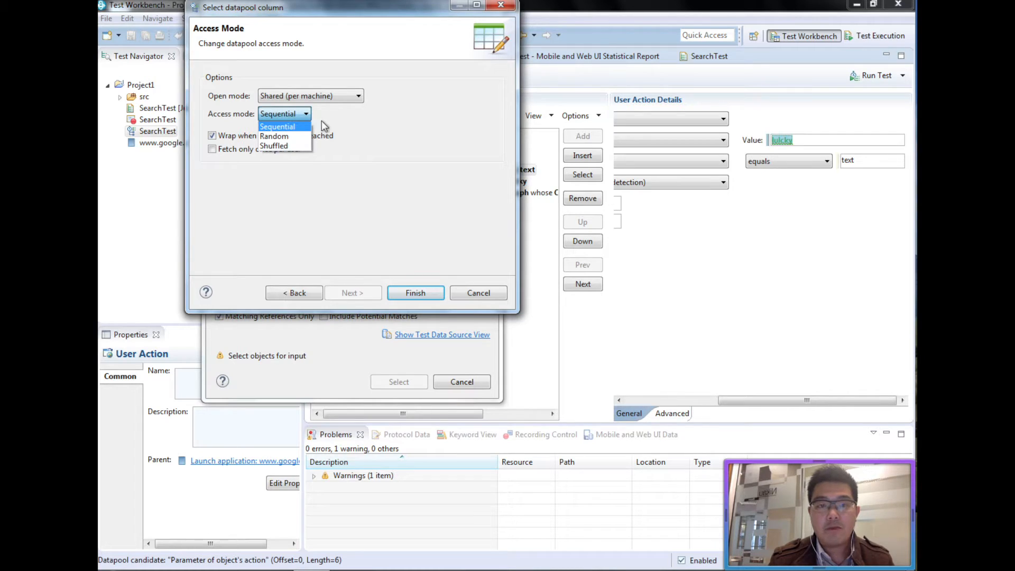
pyautogui.click(321, 119)
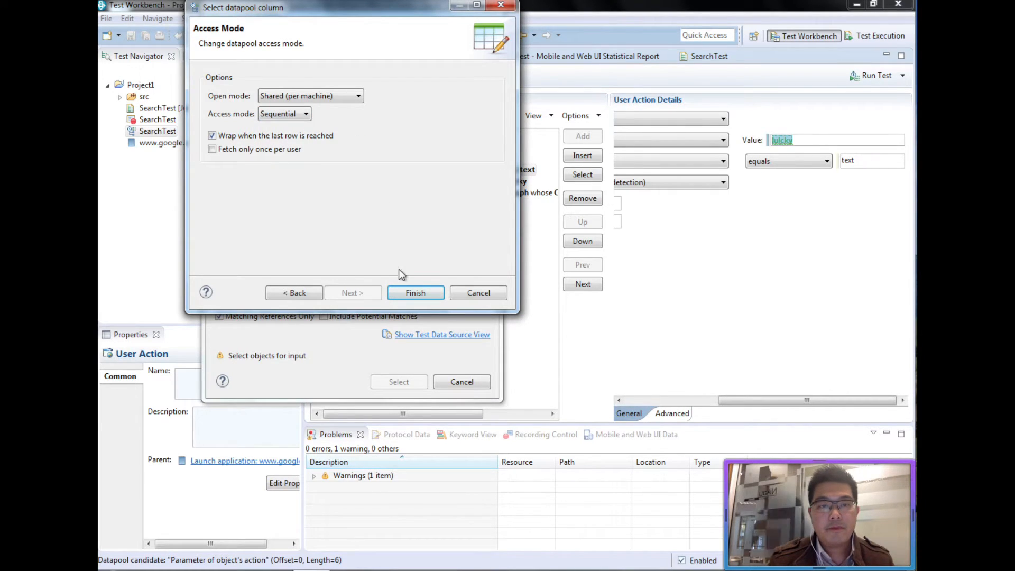
pyautogui.click(408, 293)
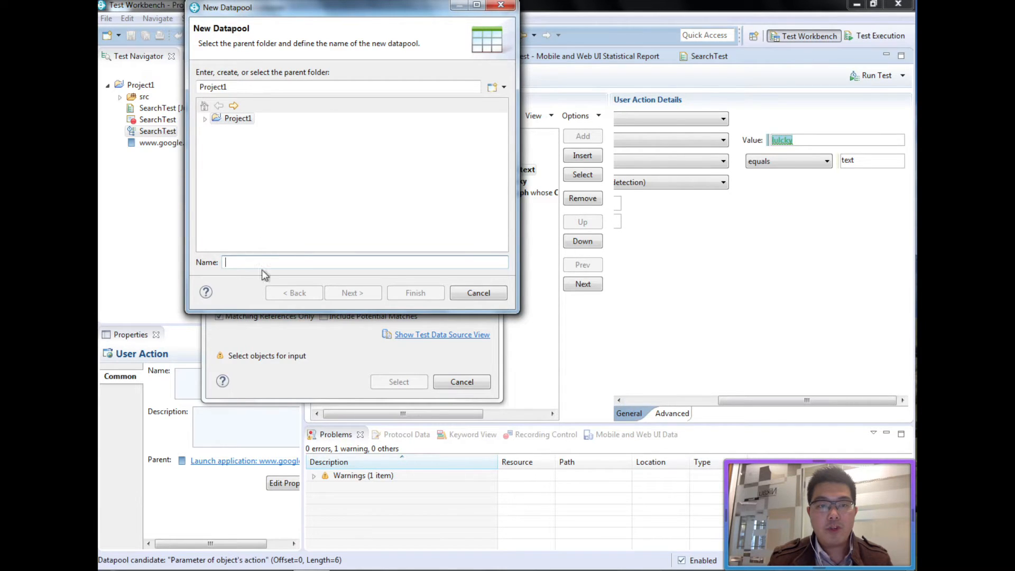
pyautogui.write('Datapool1')
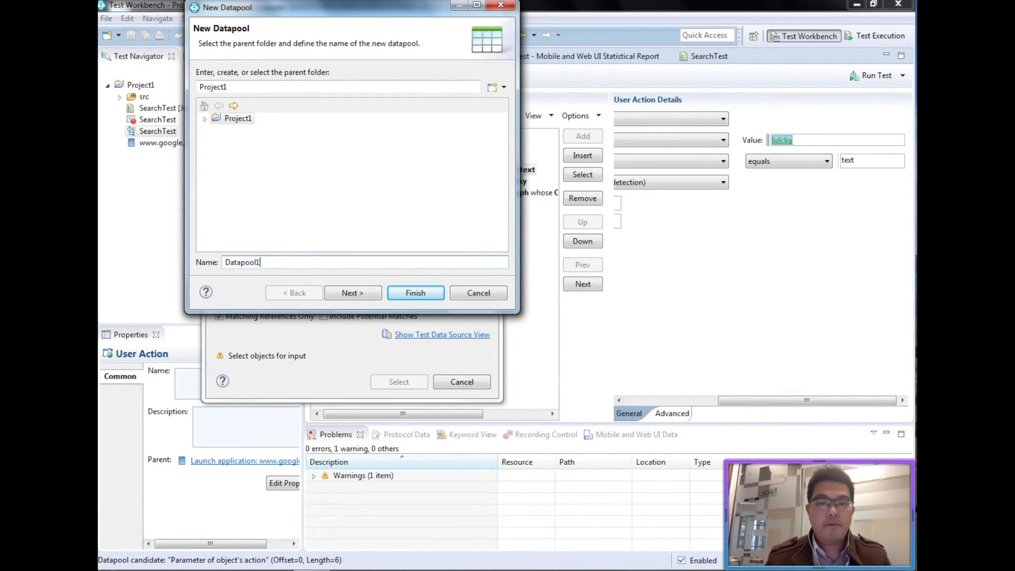
# Give Datapool1 2 variables and 2 records and finish creating it.
pyautogui.click(352, 292)
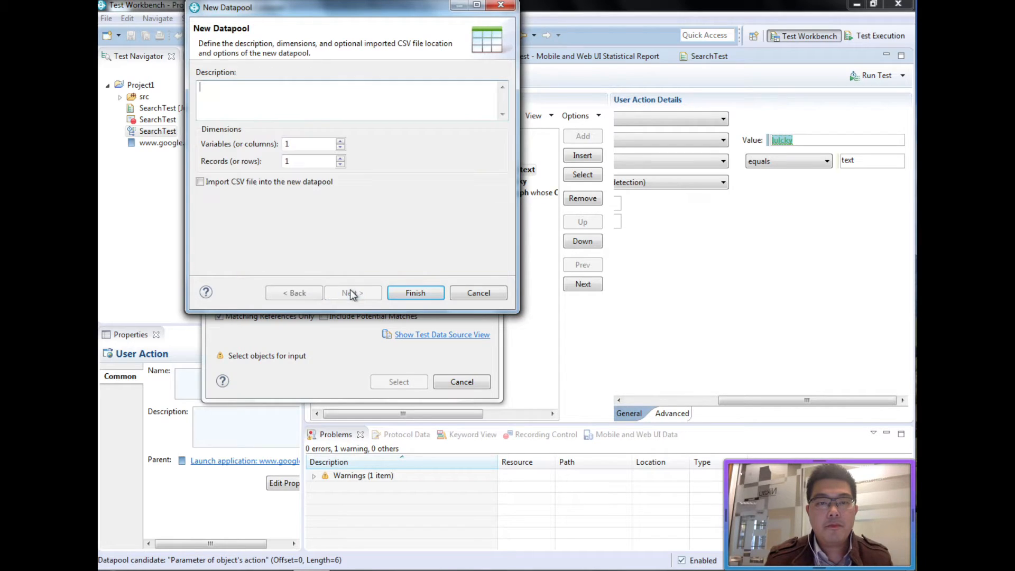
pyautogui.moveTo(318, 143); pyautogui.dragTo(253, 148)
pyautogui.write('2')
pyautogui.press('Tab')
pyautogui.write('2')
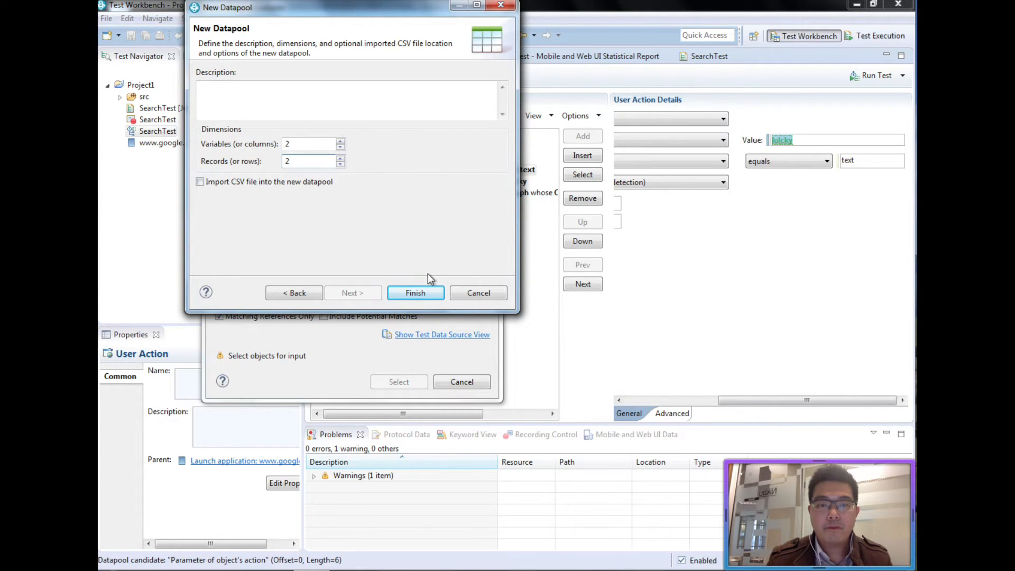
pyautogui.click(430, 293)
pyautogui.click(581, 301)
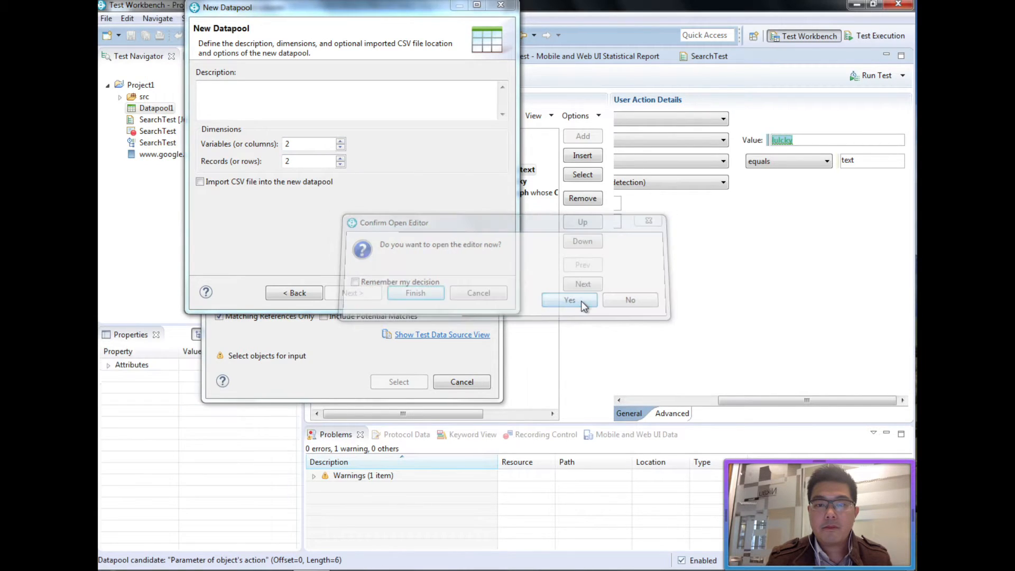
pyautogui.click(430, 289)
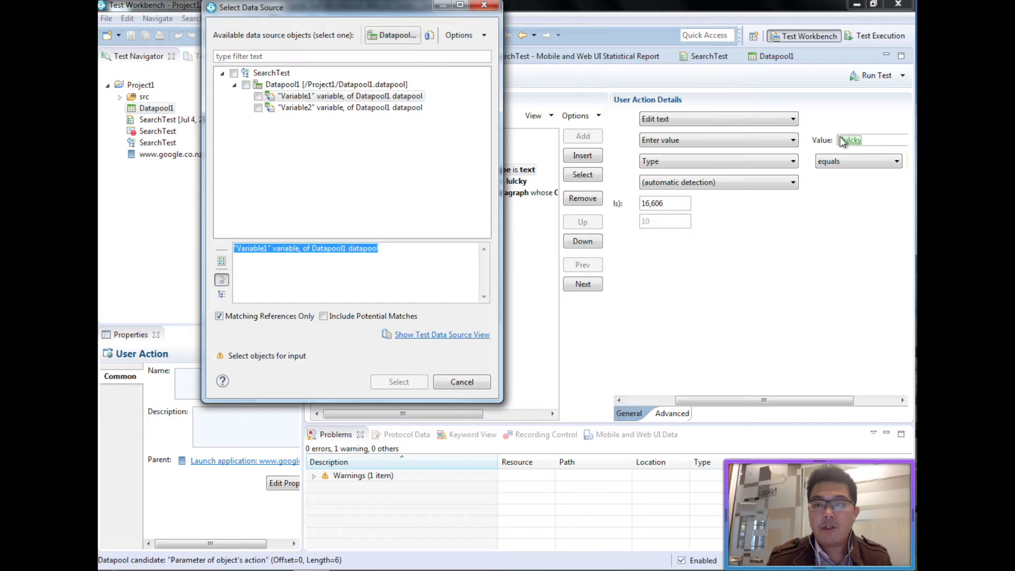
# Substitute 'lulcky' with Datapool1's Variable1, skipping the search for other matching values.
pyautogui.click(258, 97)
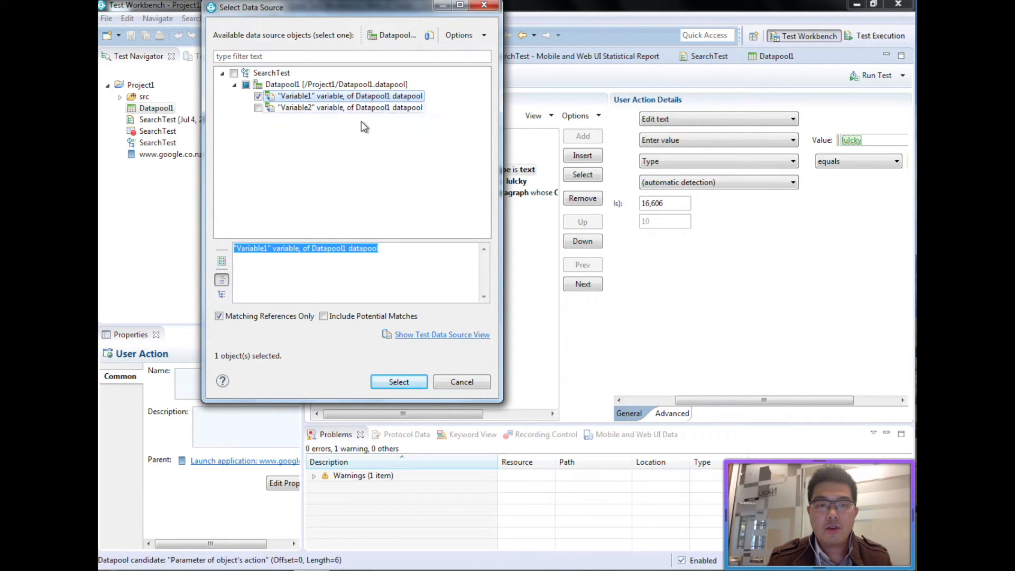
pyautogui.click(422, 384)
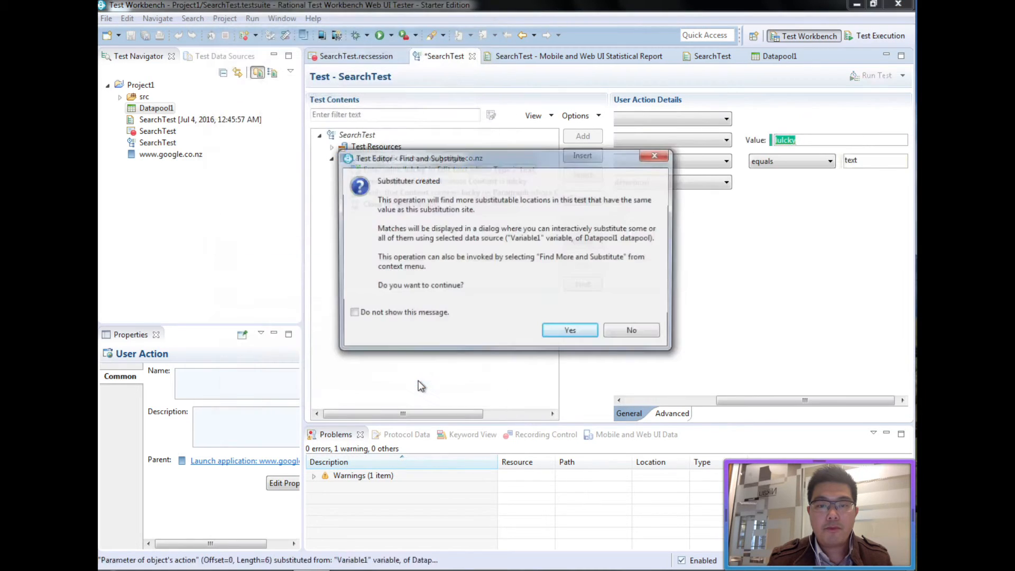
pyautogui.click(432, 316)
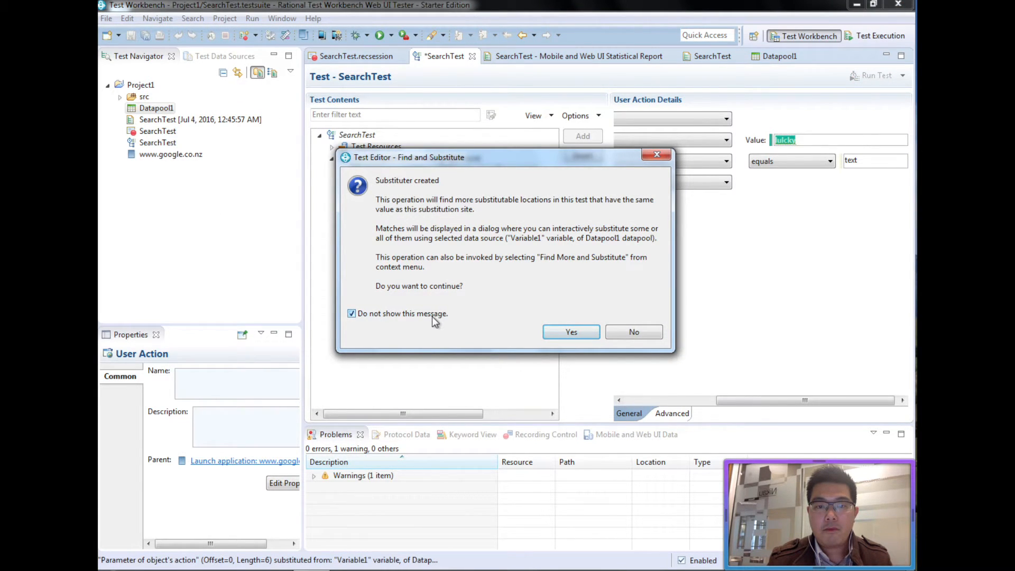
pyautogui.click(641, 339)
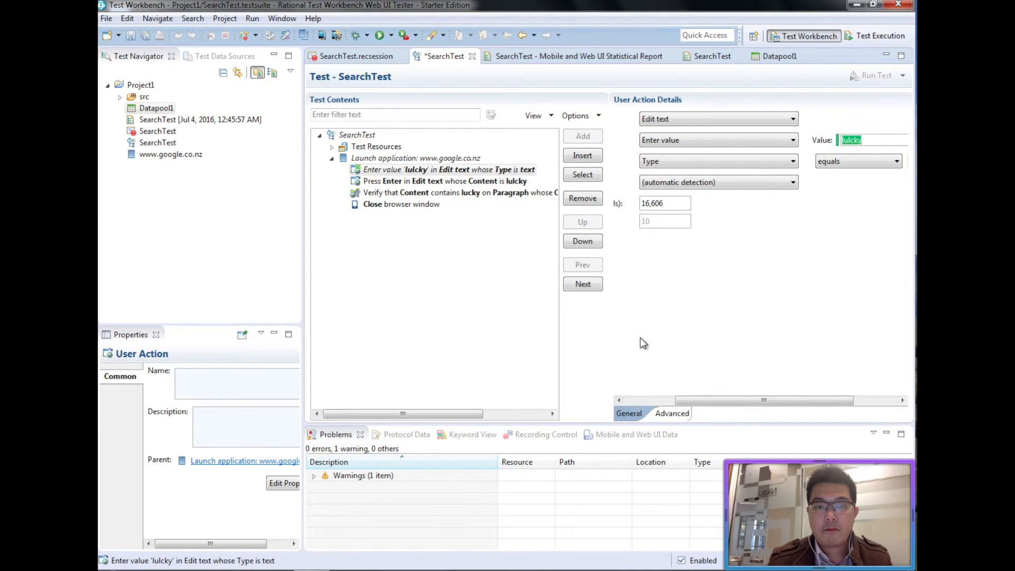
# Substitute the Verify step's expected text 'lucky' with Datapool1's Variable2.
pyautogui.click(496, 195)
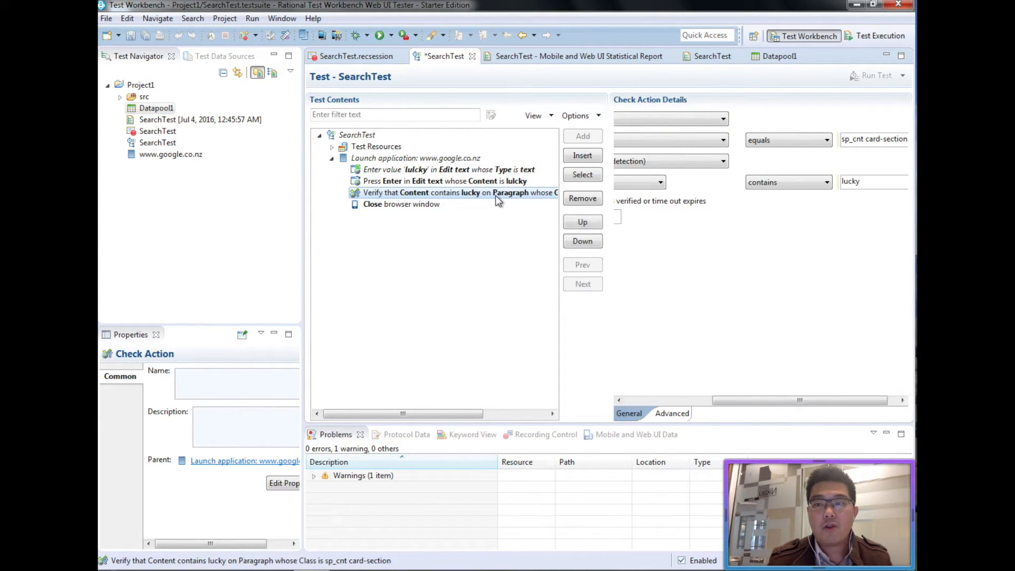
pyautogui.doubleClick(858, 181)
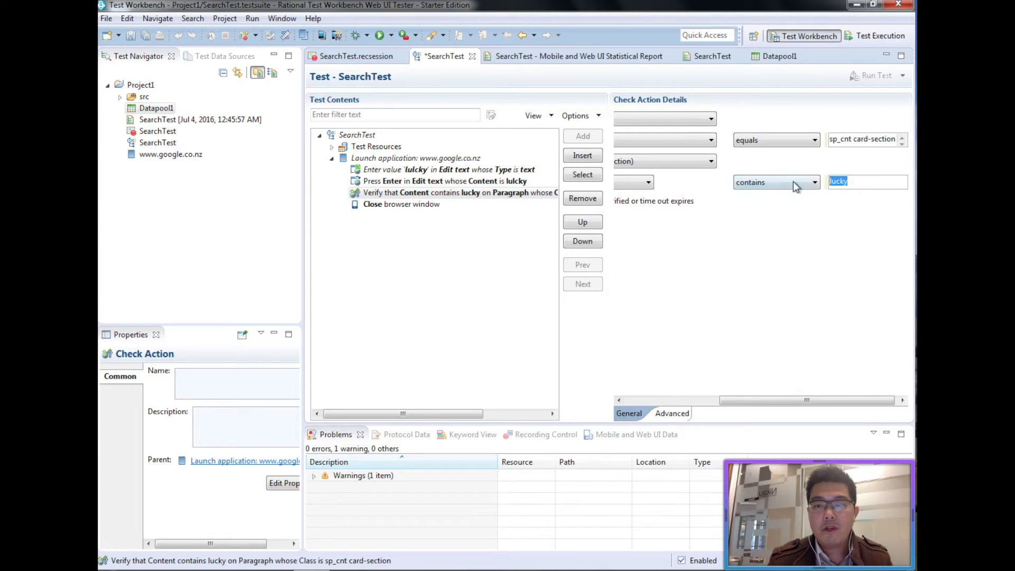
pyautogui.rightClick(836, 183)
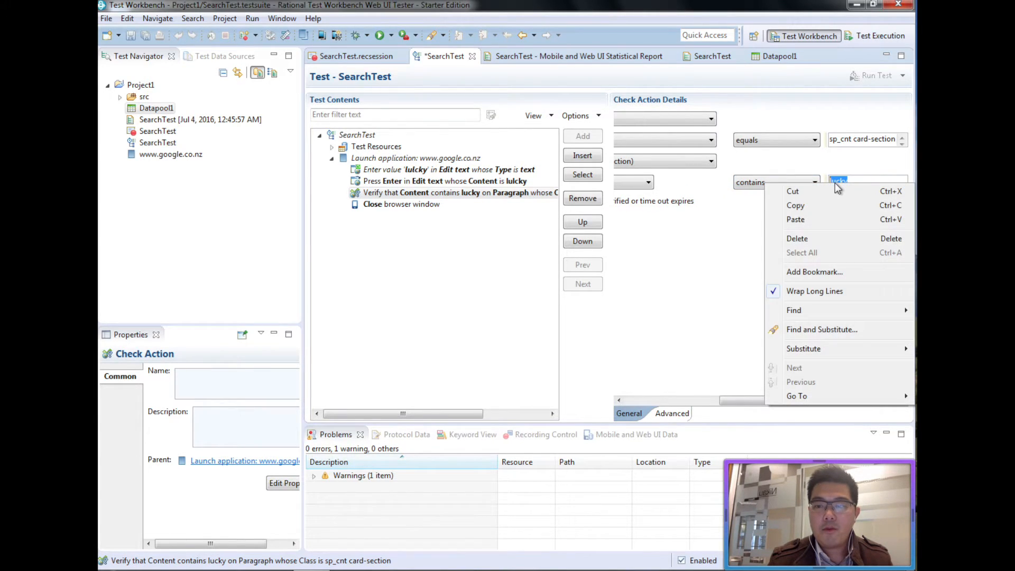
pyautogui.moveTo(823, 349)
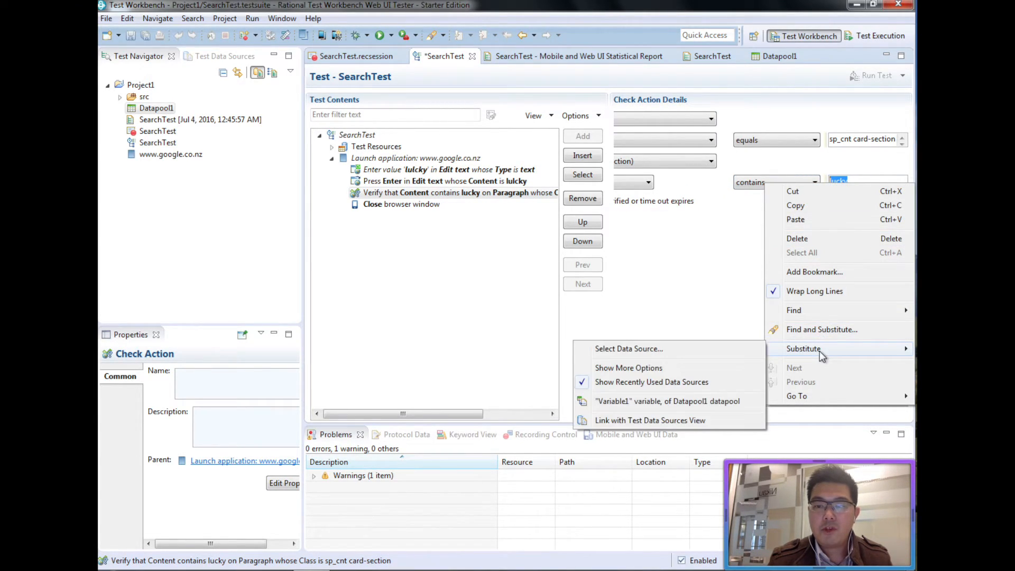
pyautogui.click(723, 354)
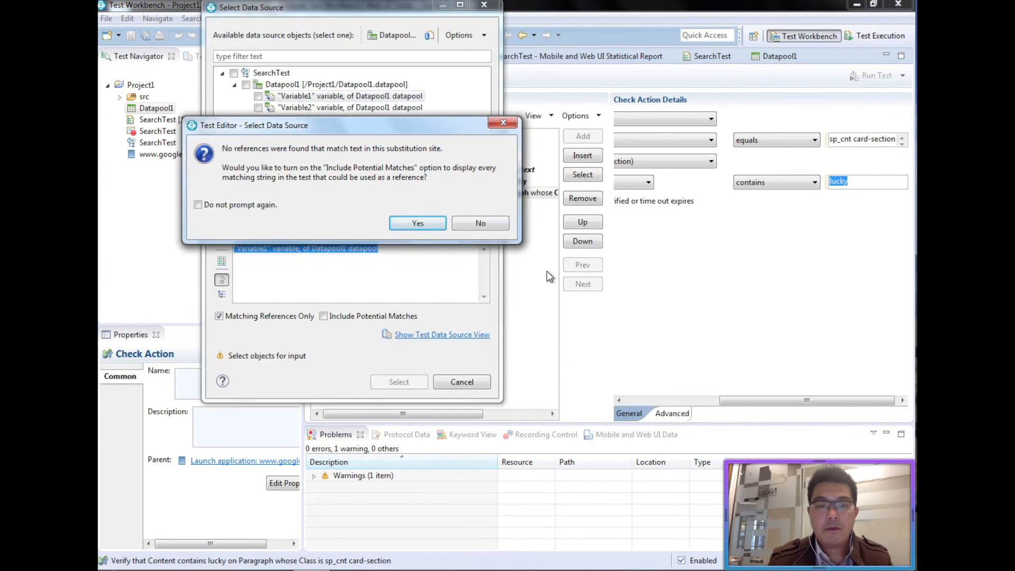
pyautogui.click(249, 205)
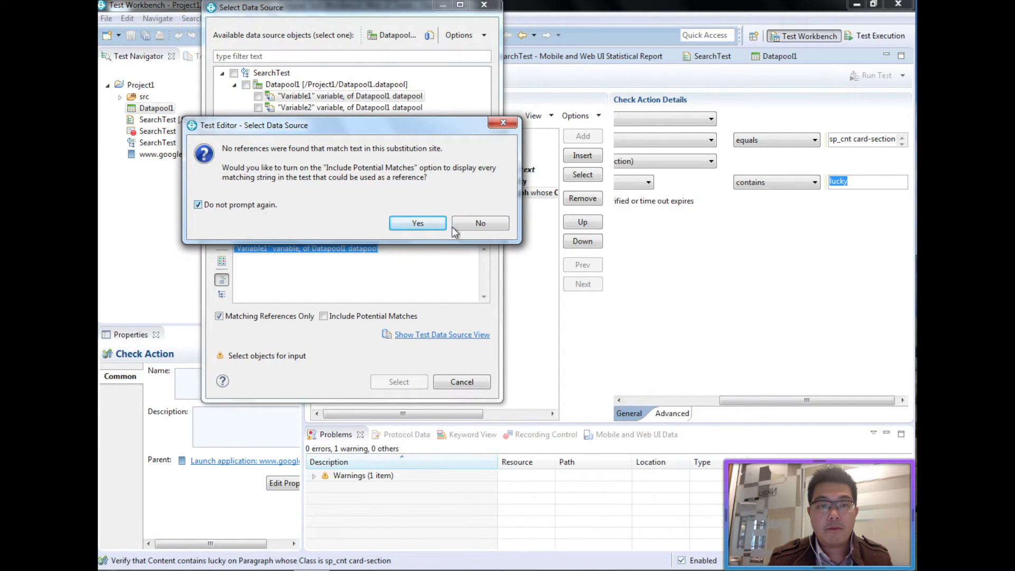
pyautogui.click(480, 223)
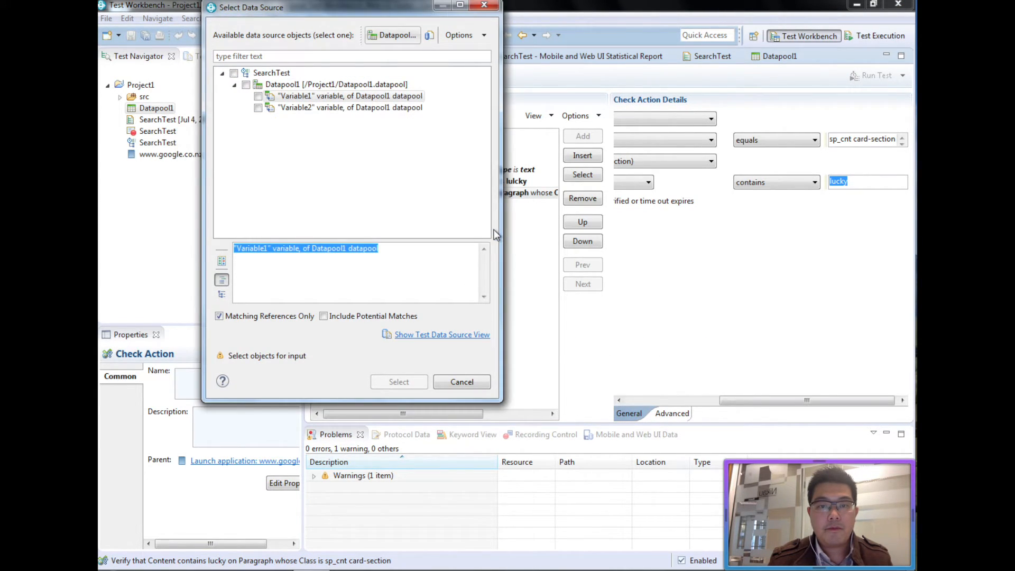
pyautogui.click(258, 108)
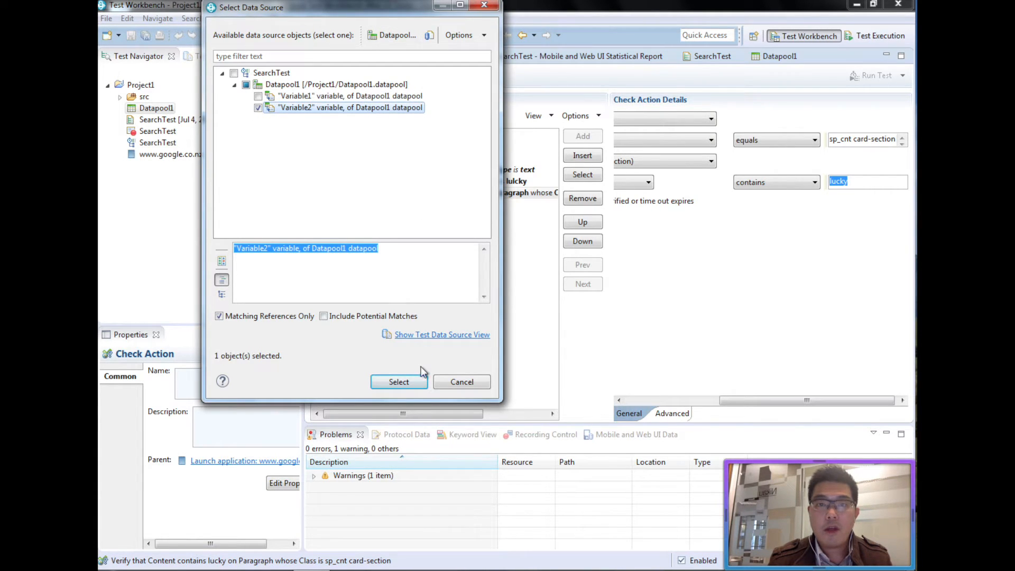
pyautogui.click(418, 381)
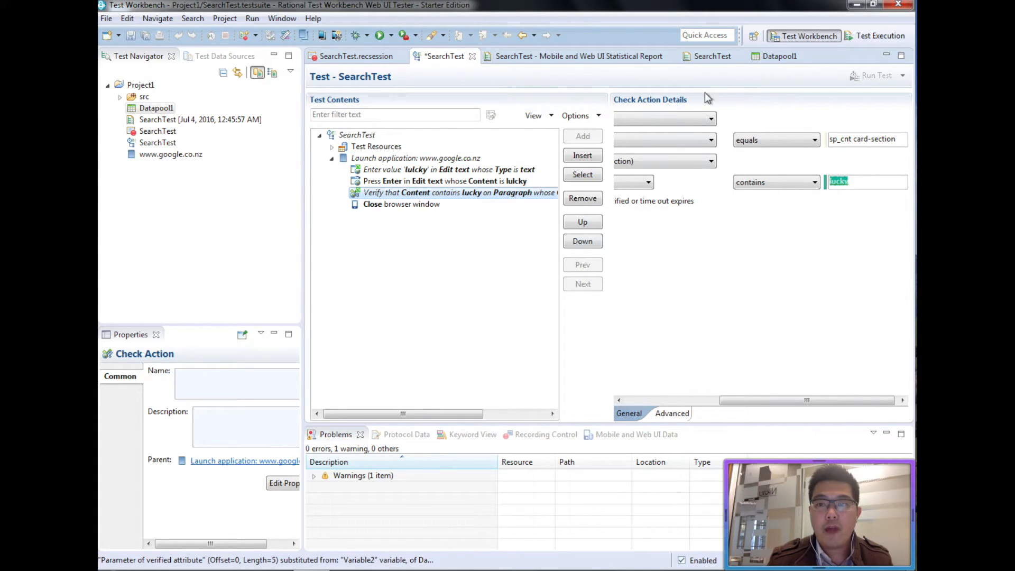
# Wrap the Launch application steps in Loop1 with 2 count-based iterations and save.
pyautogui.click(430, 159)
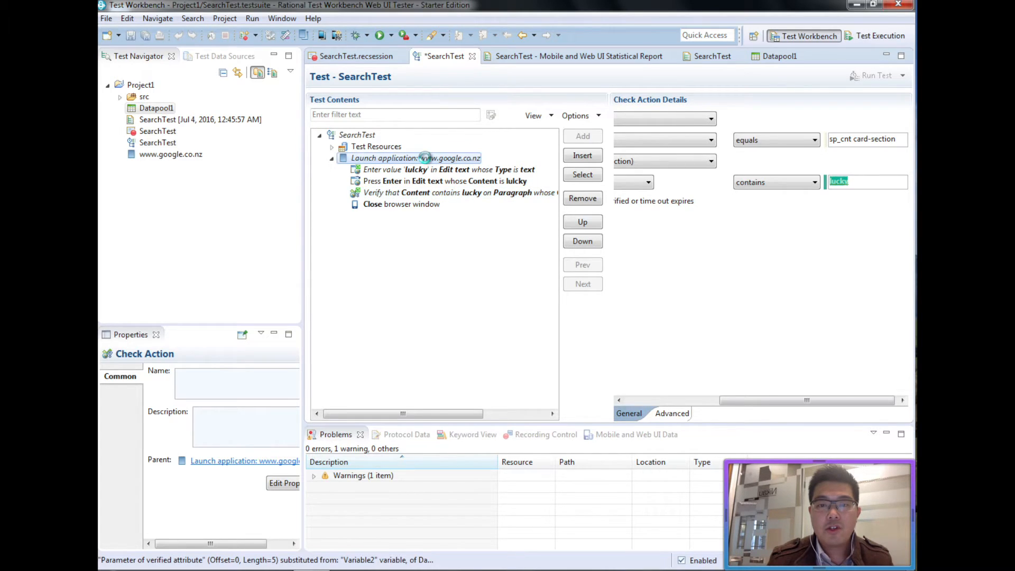
pyautogui.click(582, 158)
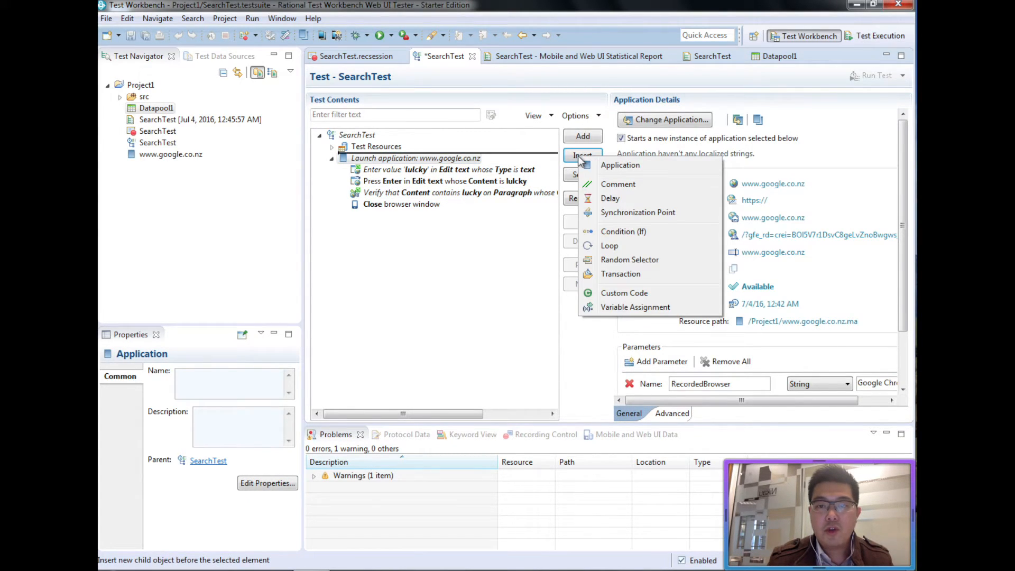
pyautogui.click(610, 246)
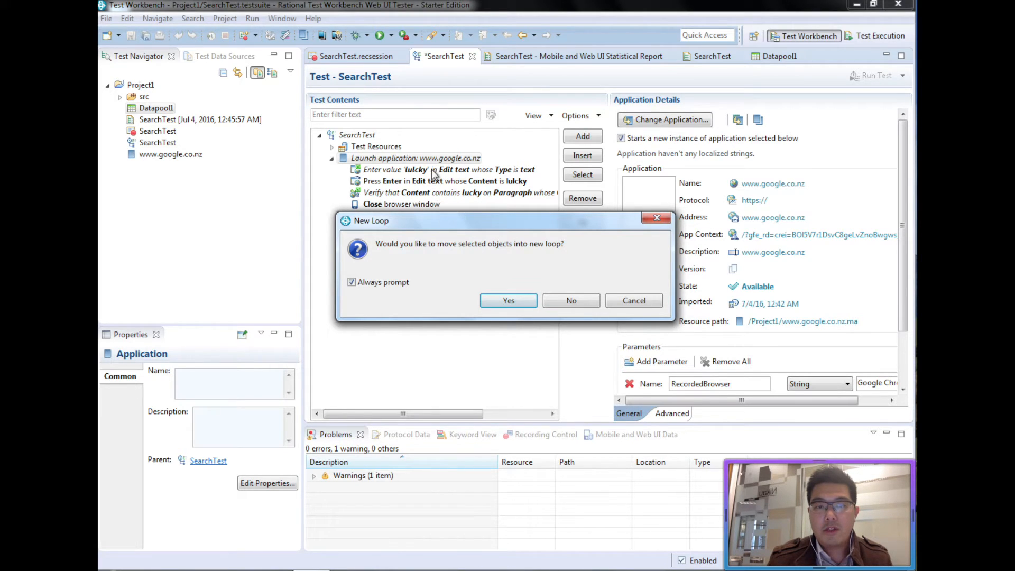
pyautogui.click(509, 300)
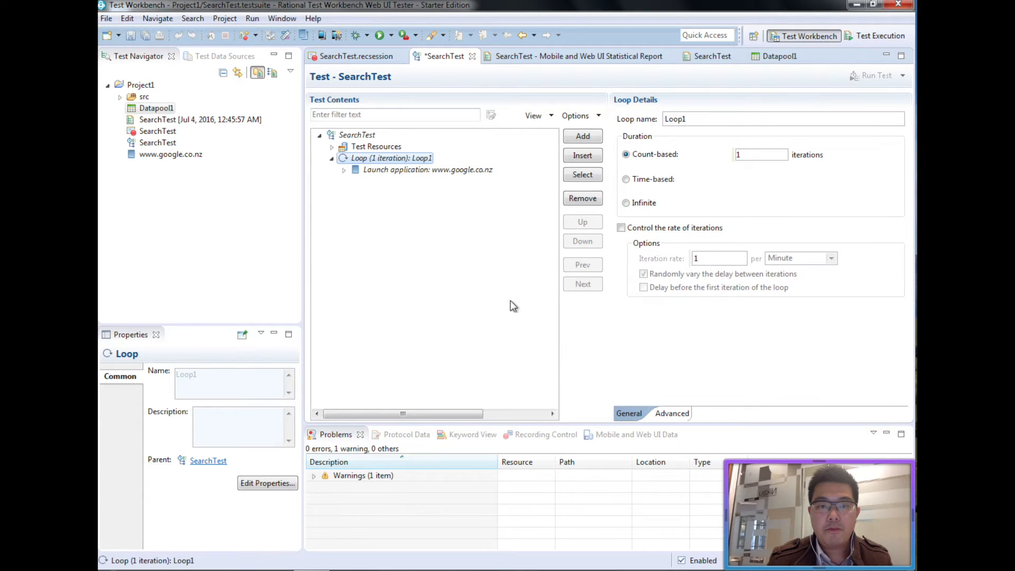
pyautogui.doubleClick(757, 155)
pyautogui.write('2')
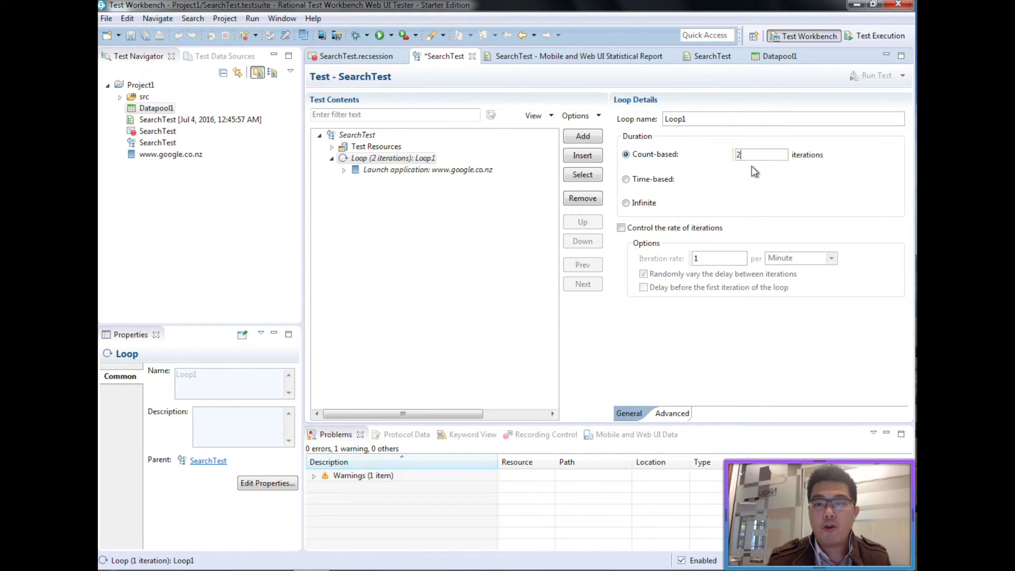
pyautogui.hotkey('ctrl', 's')
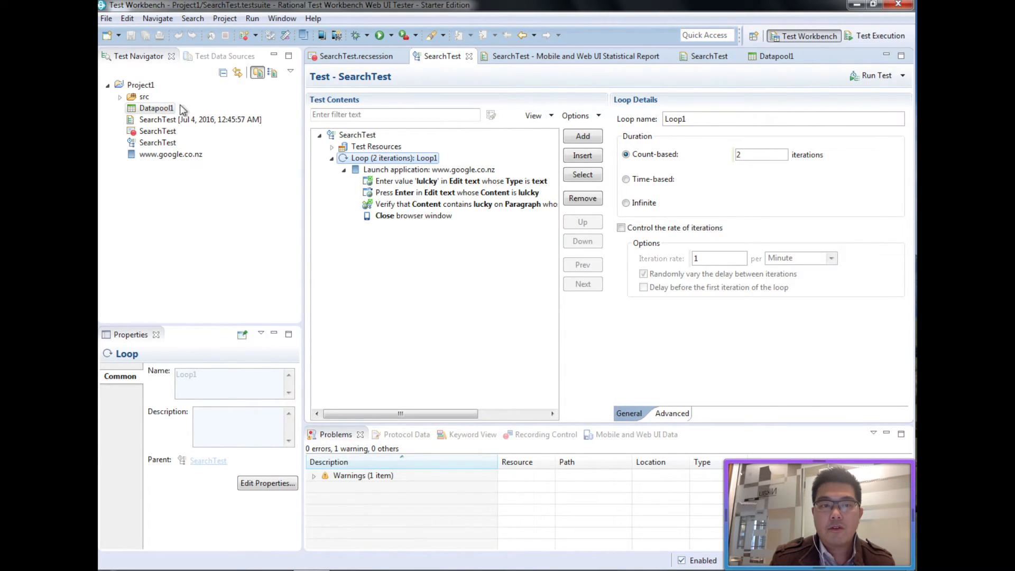
# Fill Datapool1's two records with lulcky/lucky and perspn/person.
pyautogui.click(756, 56)
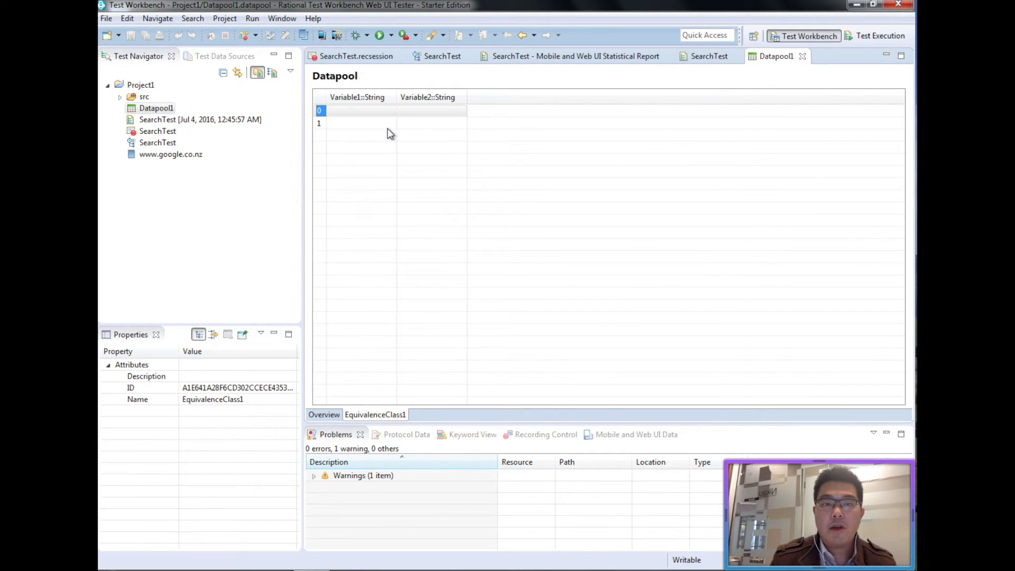
pyautogui.click(373, 110)
pyautogui.write('lulcky')
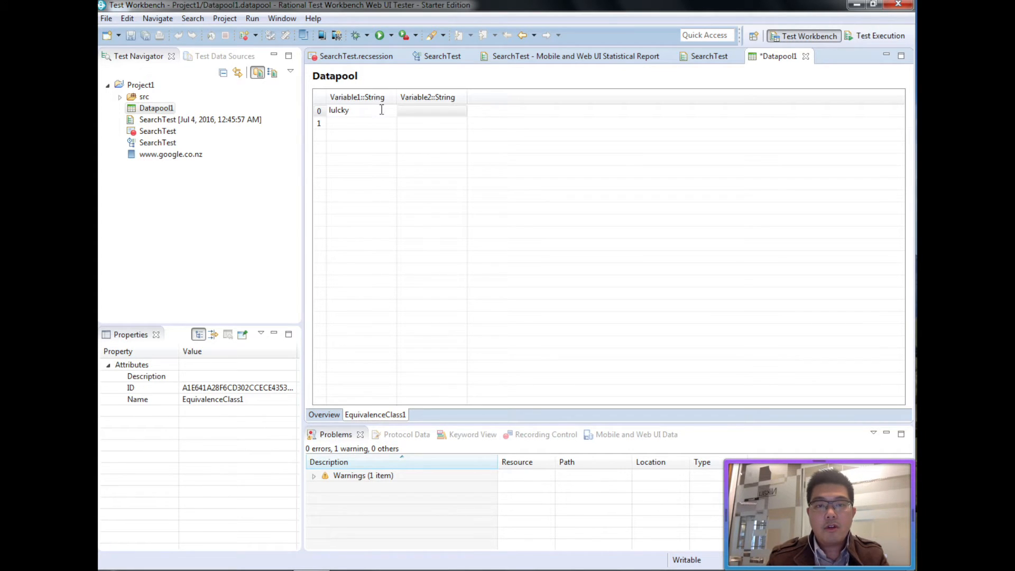
pyautogui.click(428, 113)
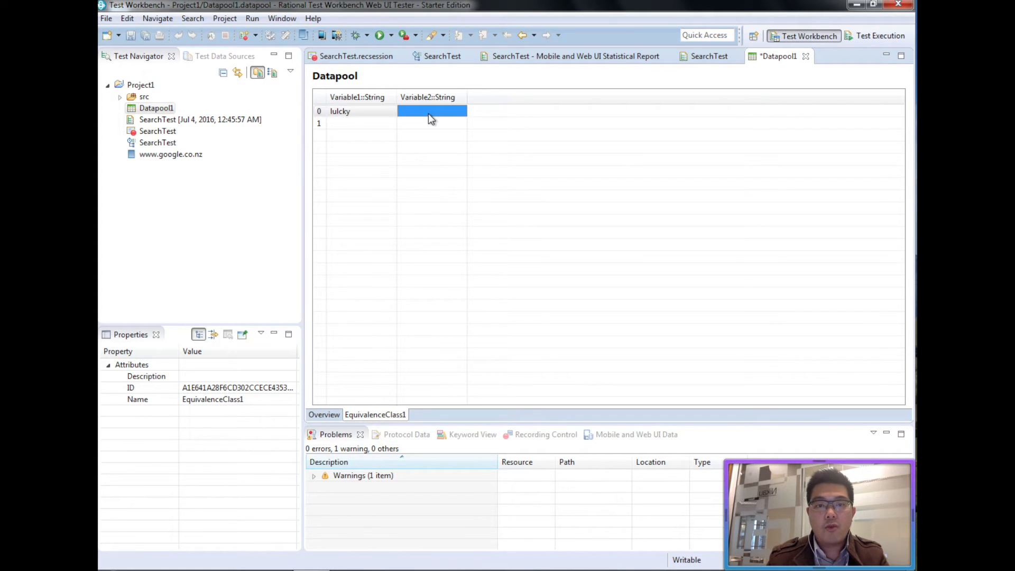
pyautogui.write('lucky')
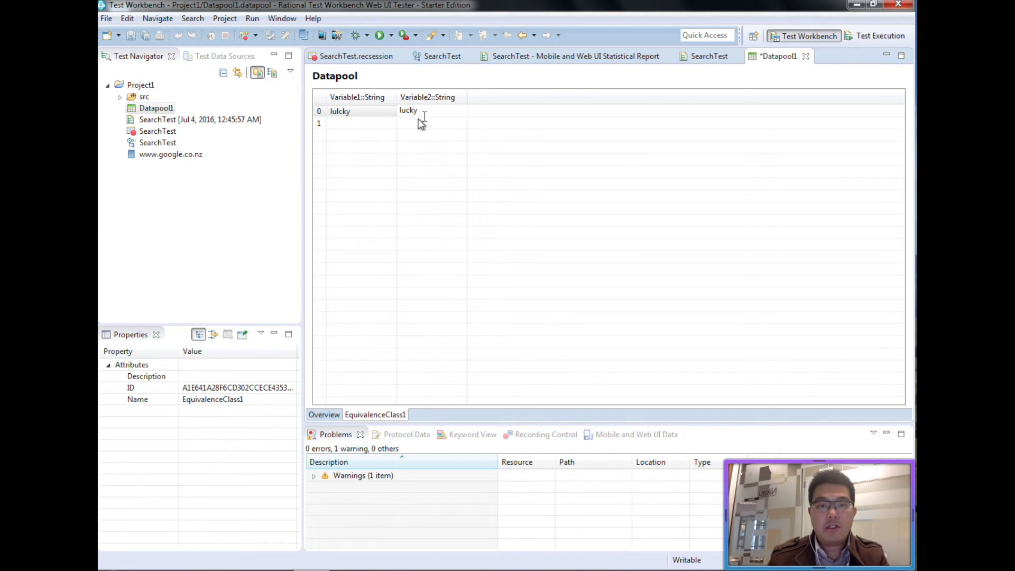
pyautogui.click(371, 125)
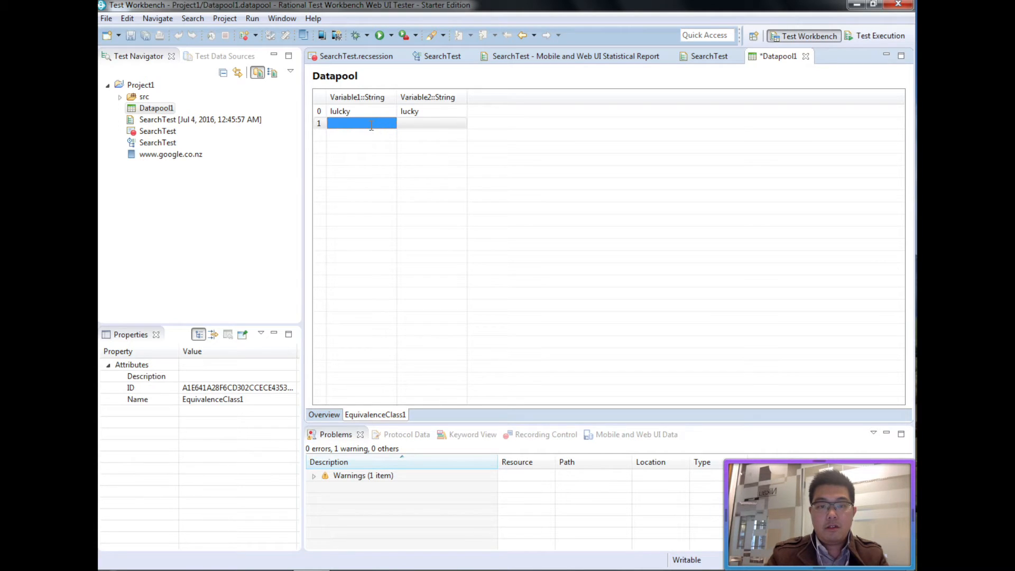
pyautogui.write('perspn')
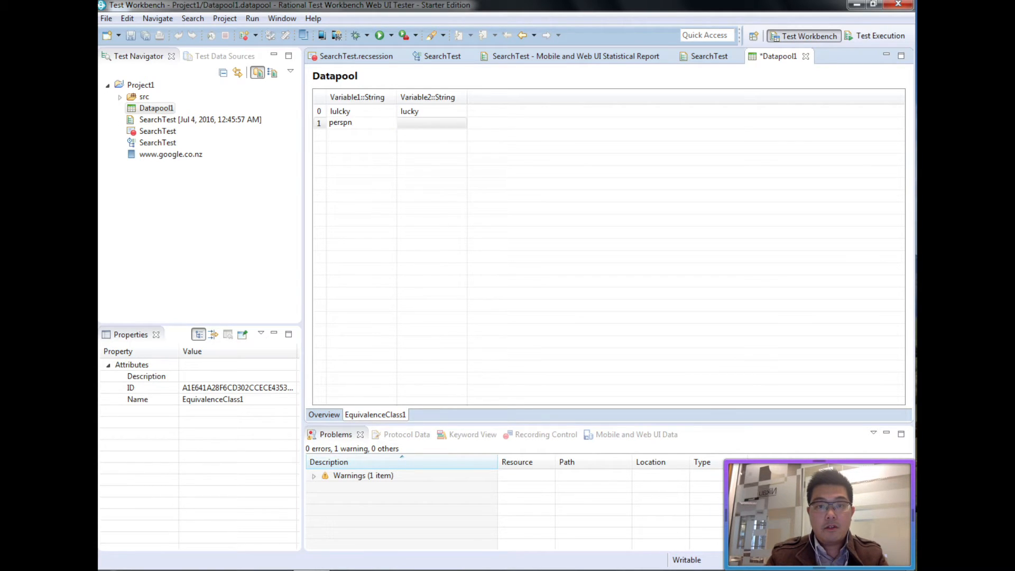
pyautogui.click(426, 119)
pyautogui.write('person')
# Rename Datapool1's columns to misspelt and corrected, then save the datapool.
pyautogui.doubleClick(370, 100)
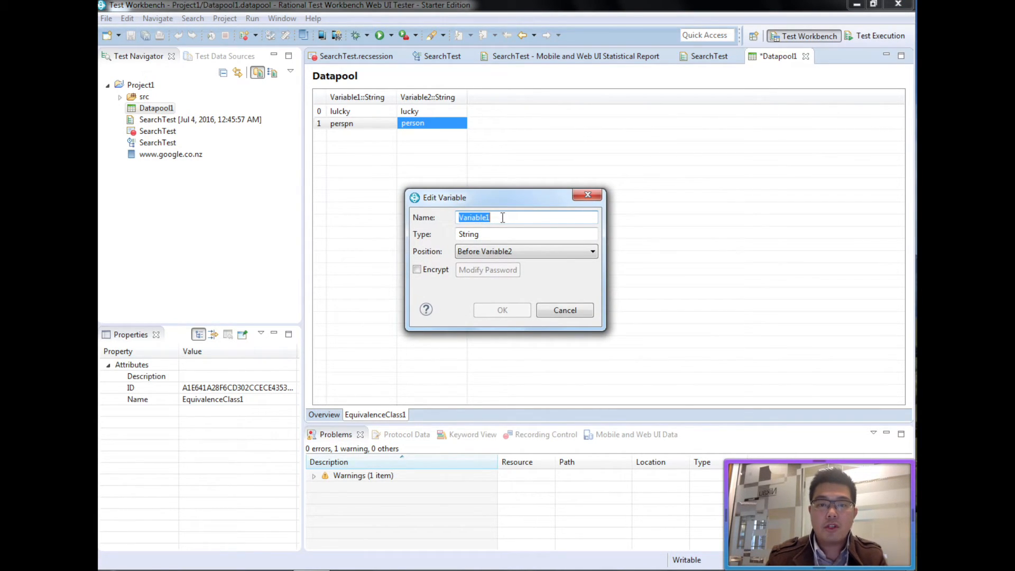
pyautogui.write('misspelt')
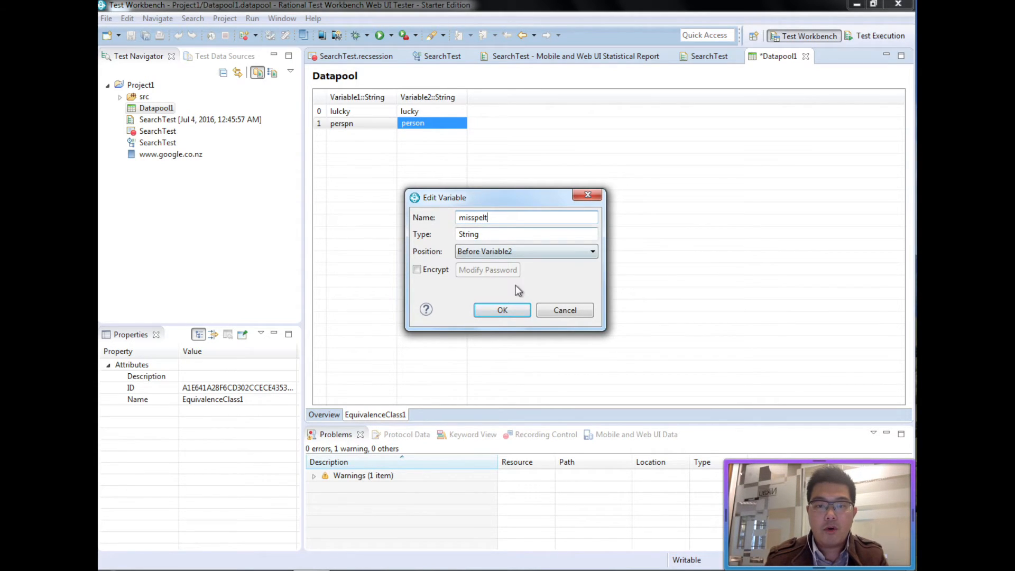
pyautogui.click(515, 309)
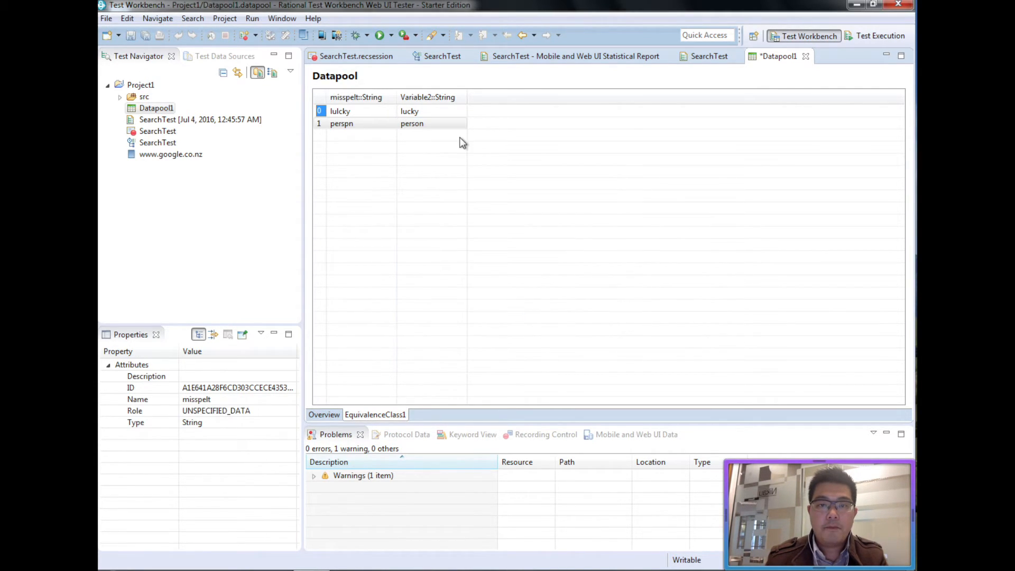
pyautogui.doubleClick(440, 99)
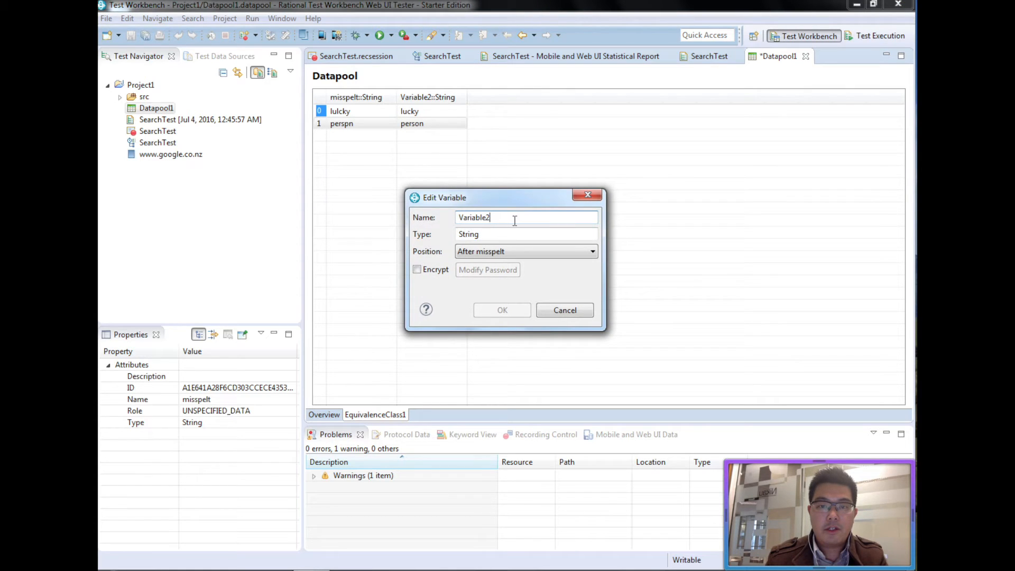
pyautogui.write('corre')
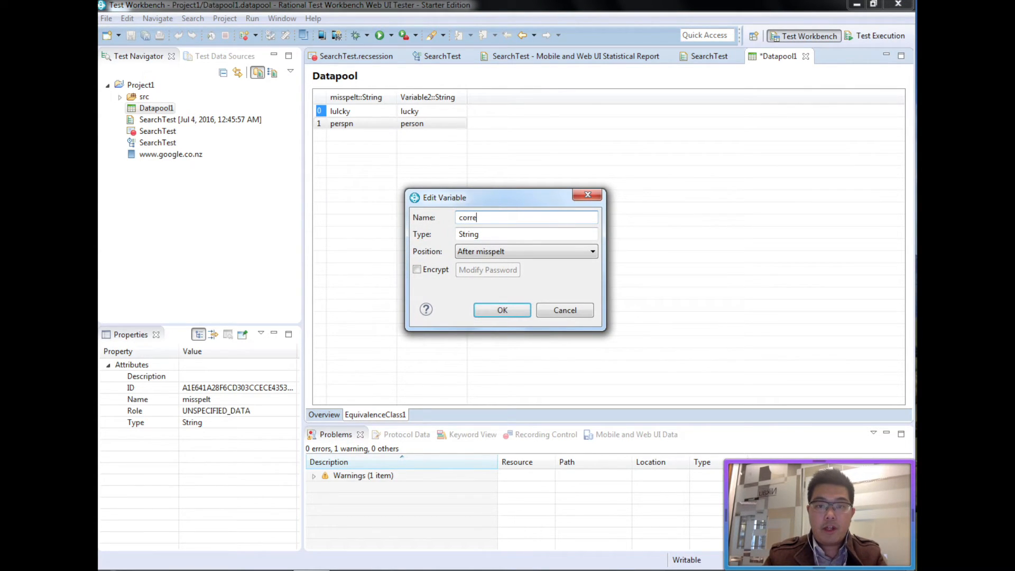
pyautogui.write('tedcted')
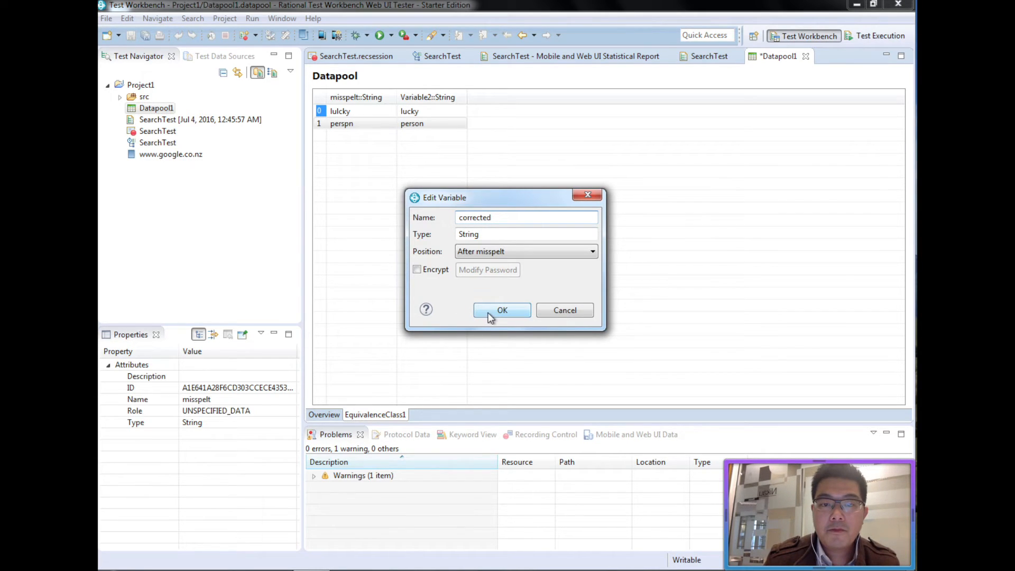
pyautogui.click(490, 313)
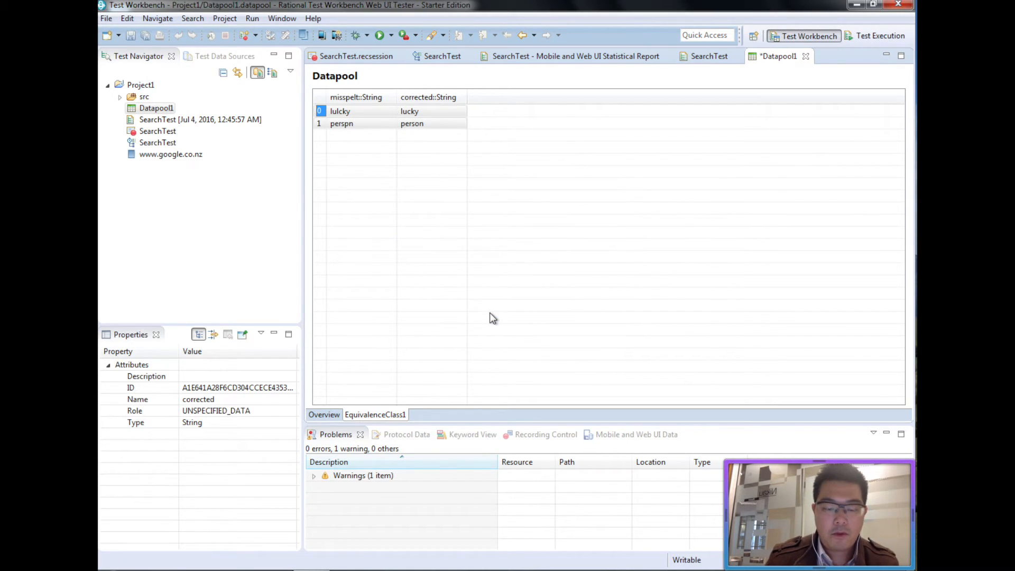
pyautogui.hotkey('ctrl', 's')
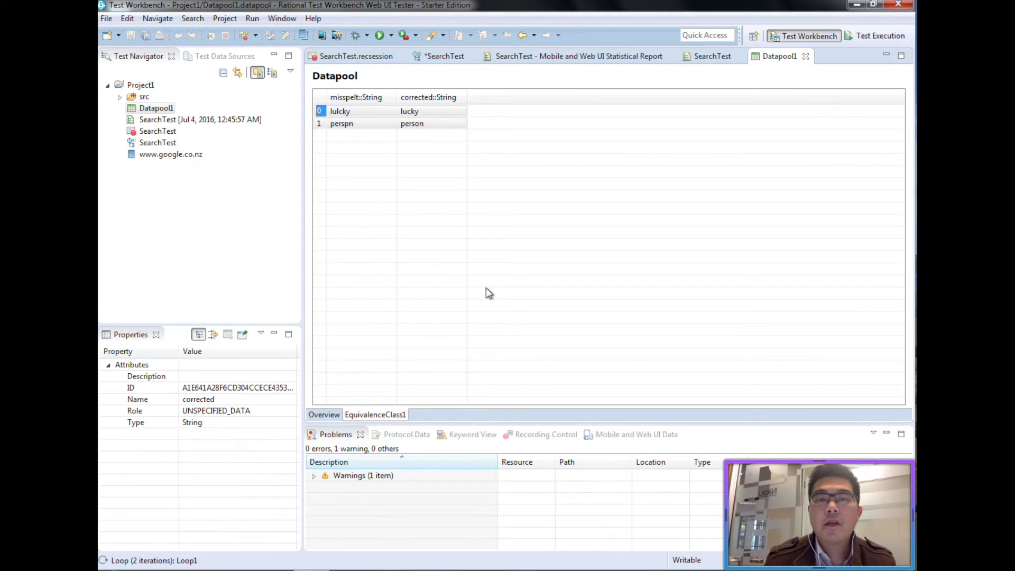
# Save SearchTest and run it in Chrome (local), remembering the perspective-switch decision.
pyautogui.click(445, 56)
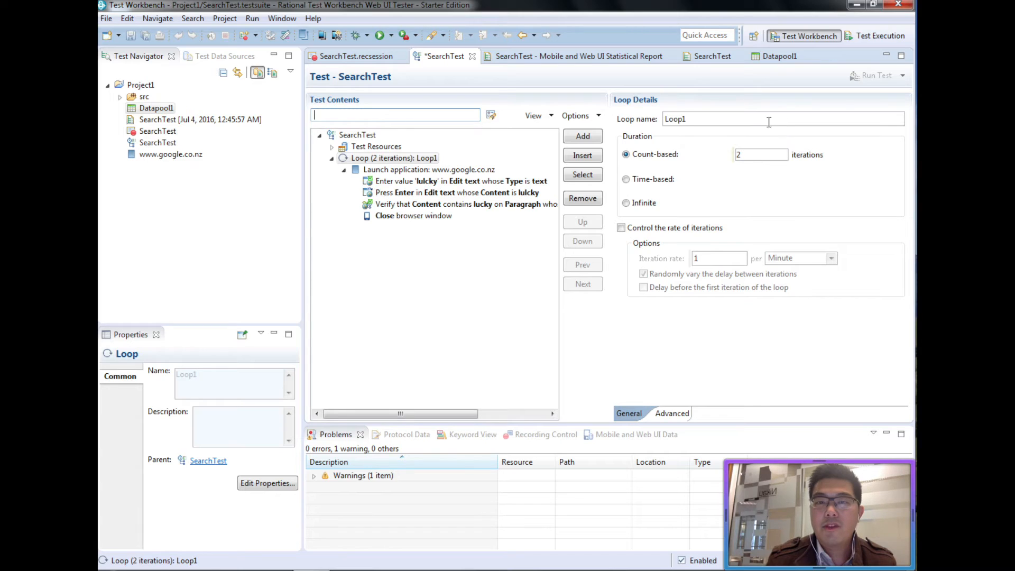
pyautogui.click(496, 263)
pyautogui.hotkey('ctrl', 's')
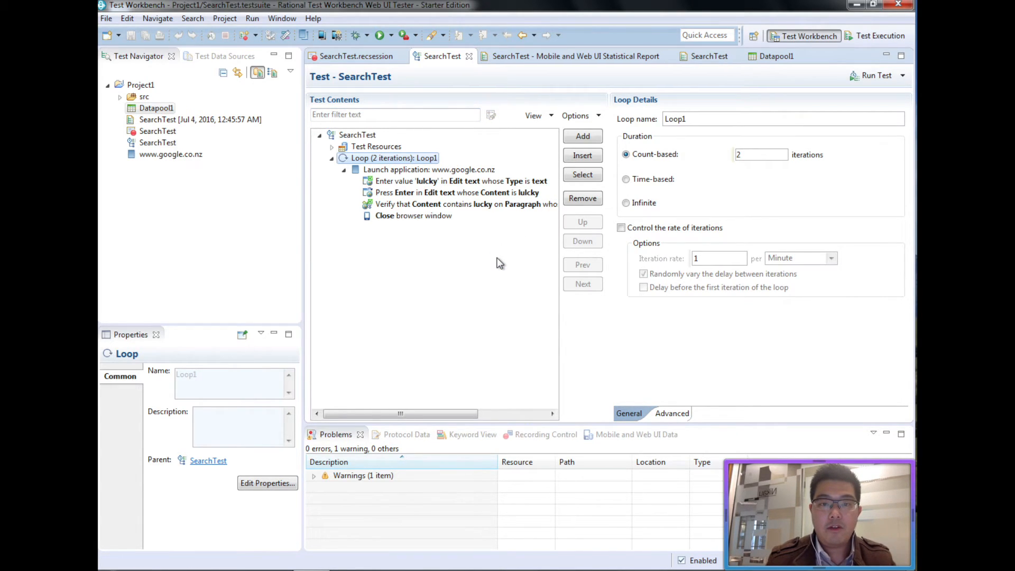
pyautogui.click(873, 80)
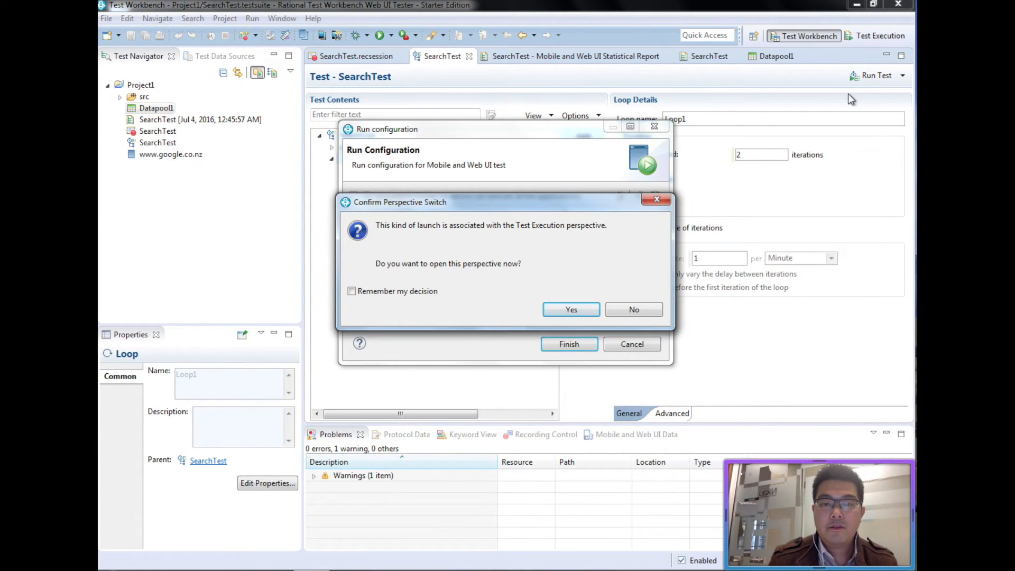
pyautogui.click(416, 293)
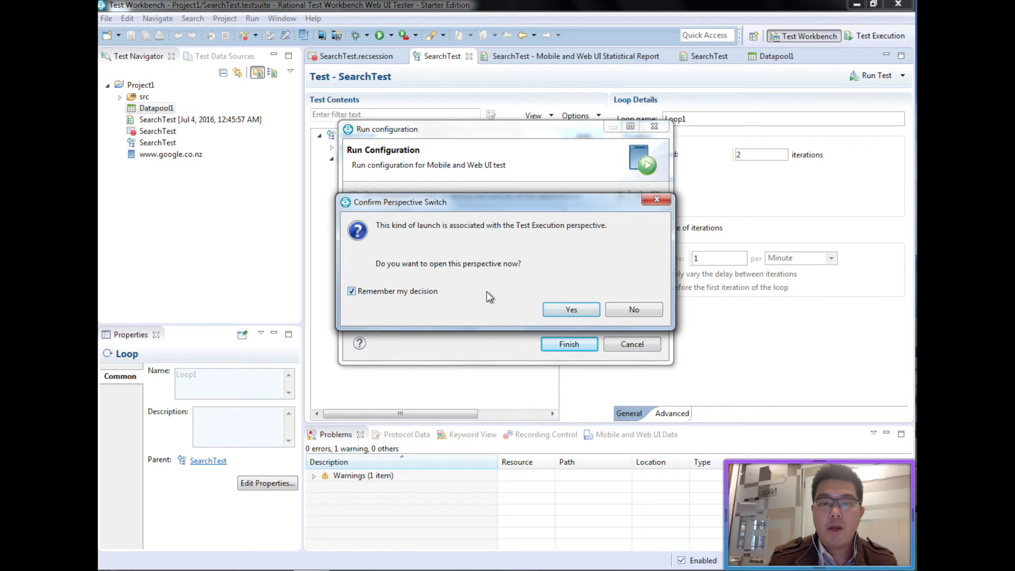
pyautogui.click(593, 311)
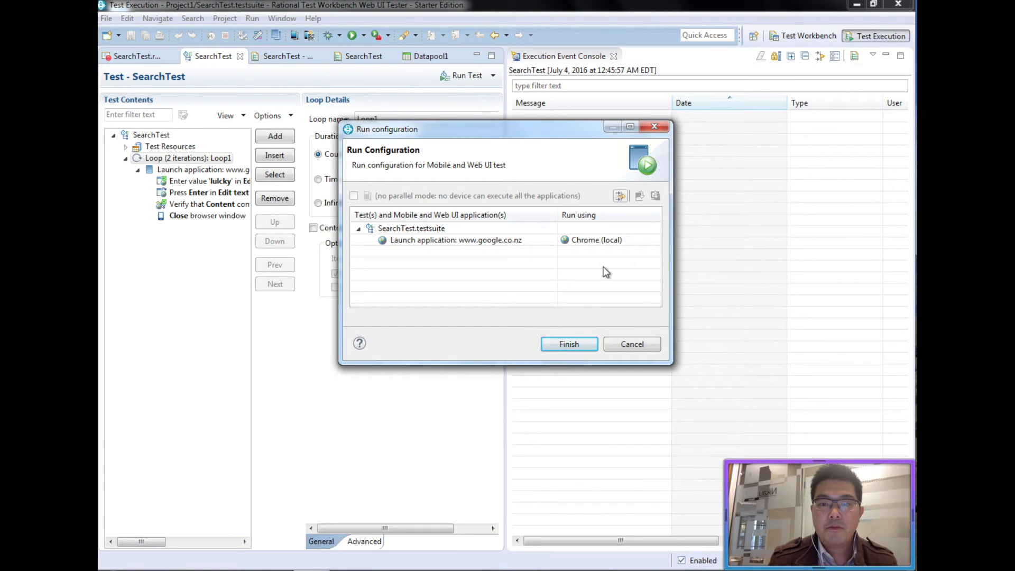
pyautogui.click(585, 347)
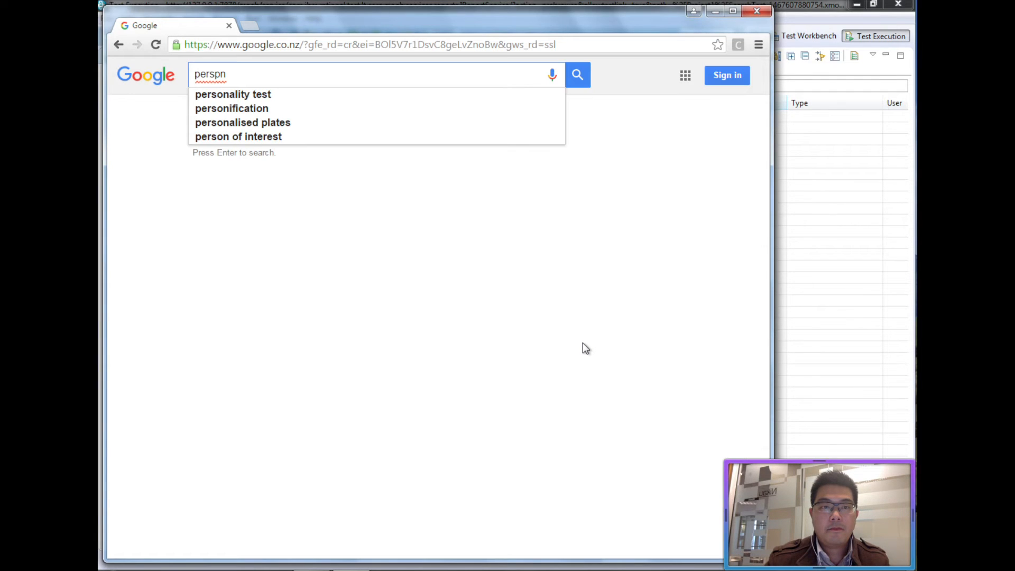
# Submit the Google search for 'perspn' in Chrome so the looped run finishes with a fail verdict.
pyautogui.press('Return')
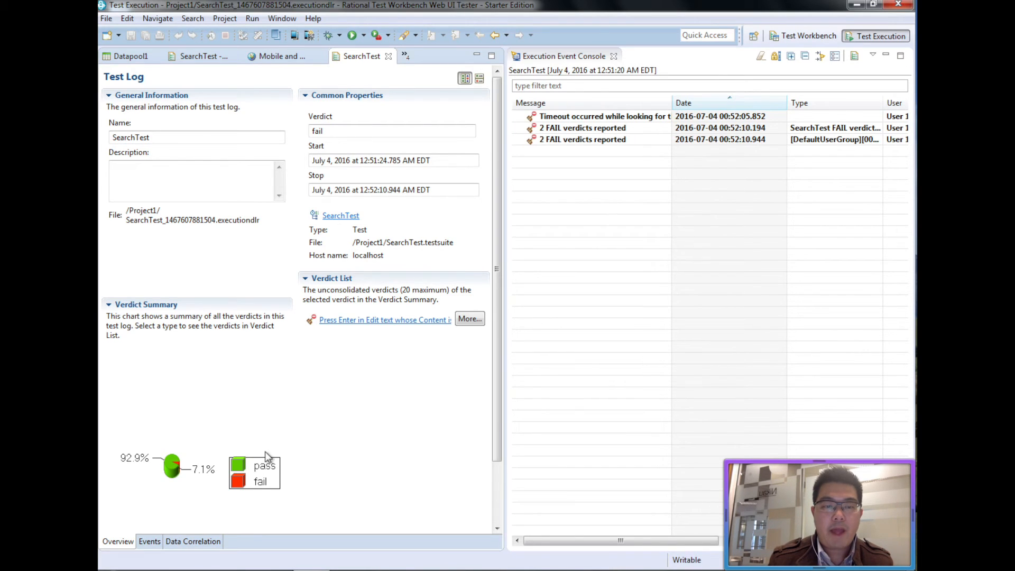
# Find step 5's timeout on 'lulcky' in the Mobile and Web UI report, then view the SearchTest statistical report.
pyautogui.click(283, 61)
pyautogui.scroll(-10, 391, 318)
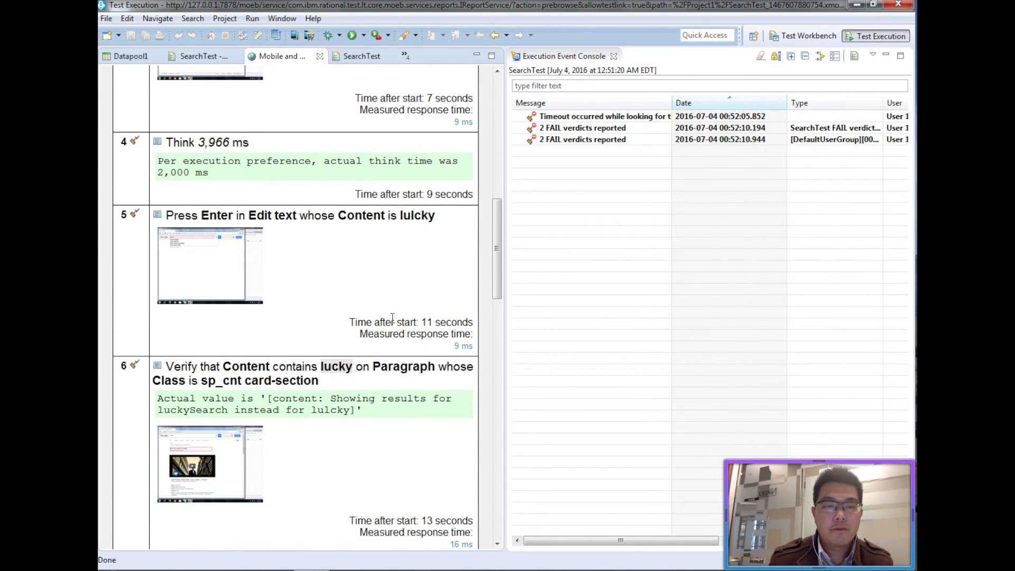
pyautogui.scroll(-4, 391, 319)
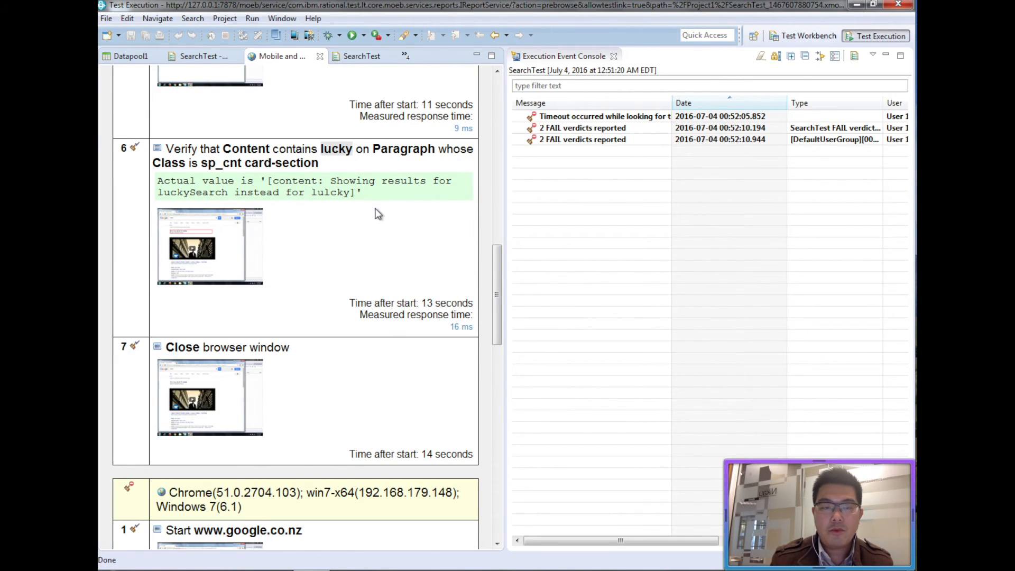
pyautogui.scroll(-10, 316, 247)
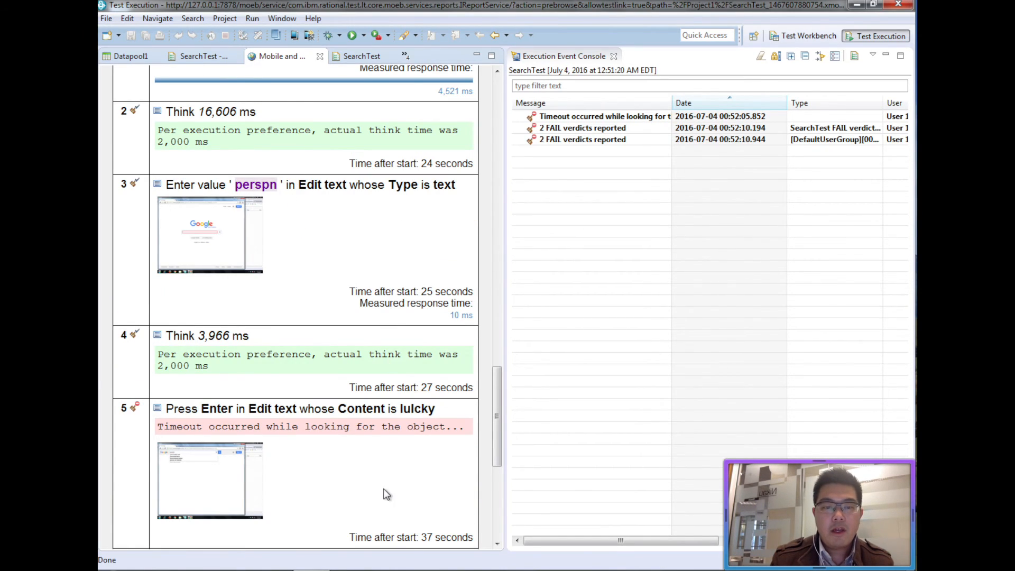
pyautogui.scroll(-4, 385, 494)
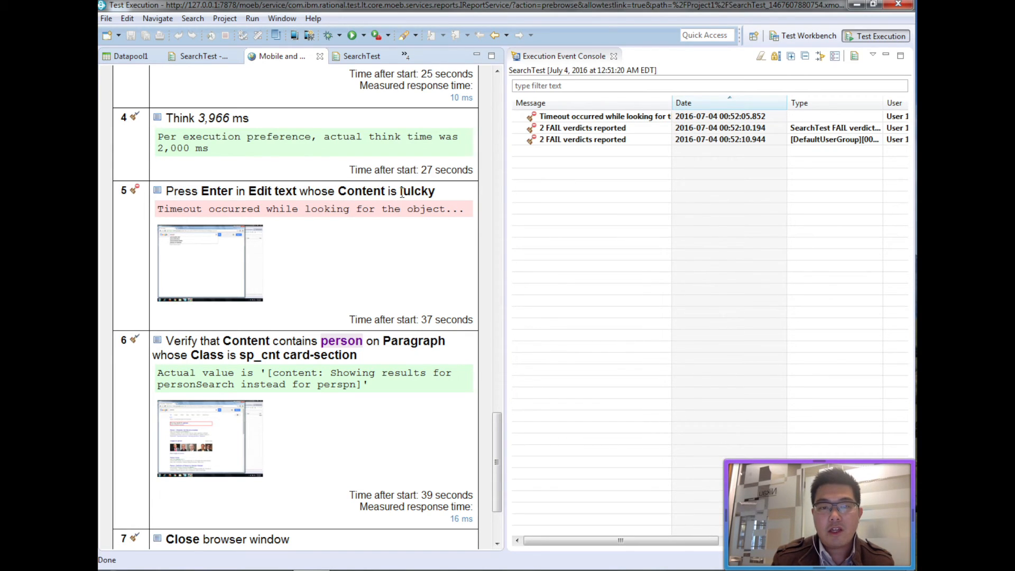
pyautogui.moveTo(402, 193); pyautogui.dragTo(432, 193)
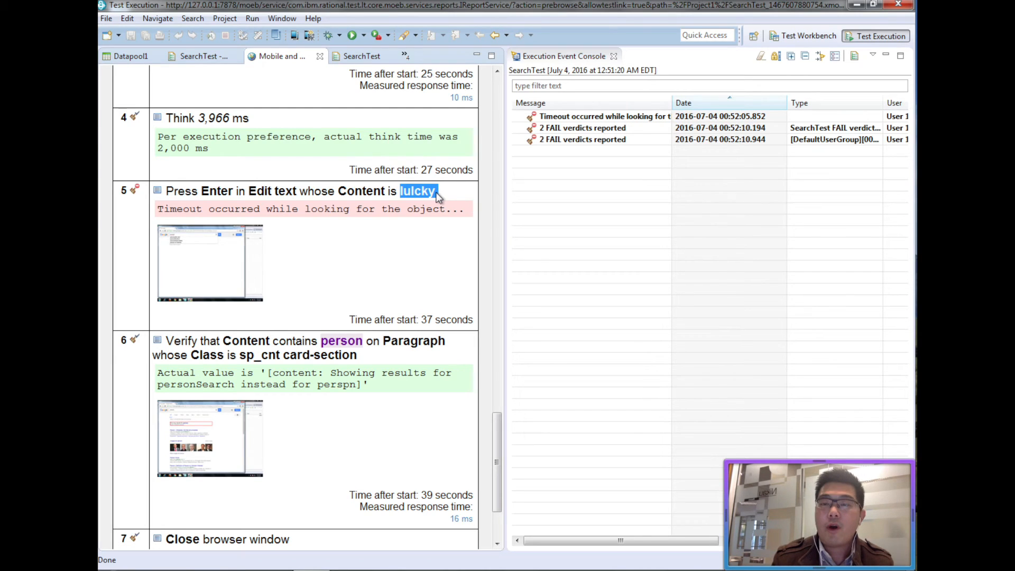
pyautogui.click(421, 205)
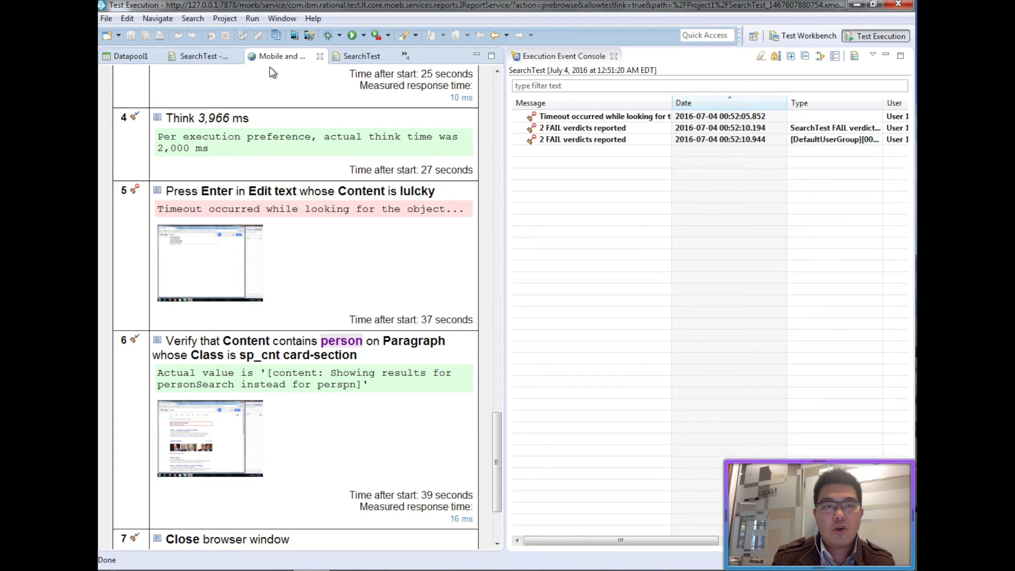
pyautogui.click(199, 58)
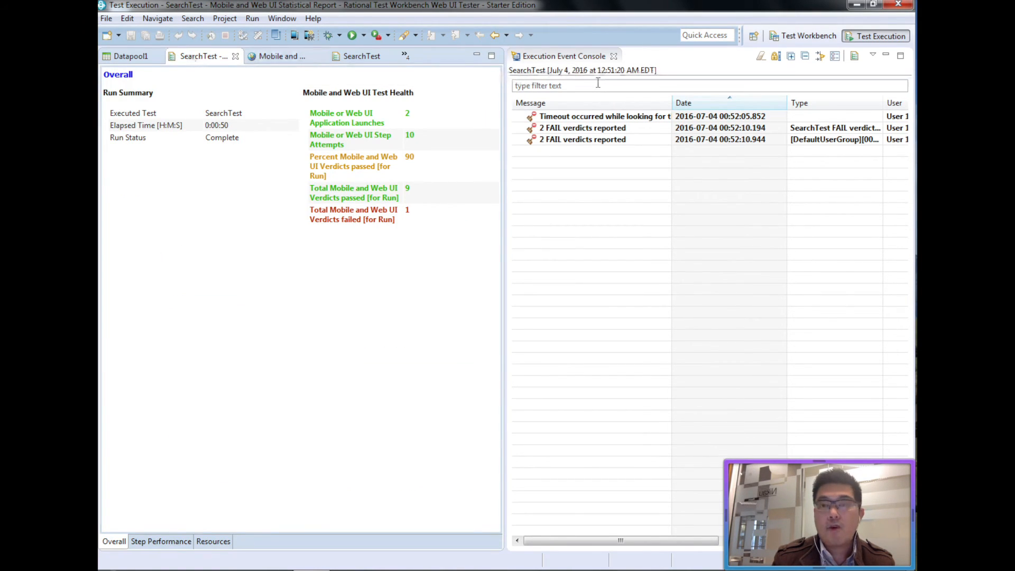
# Return to the test editing layout, close the summary report and select the Press Enter step.
pyautogui.click(809, 38)
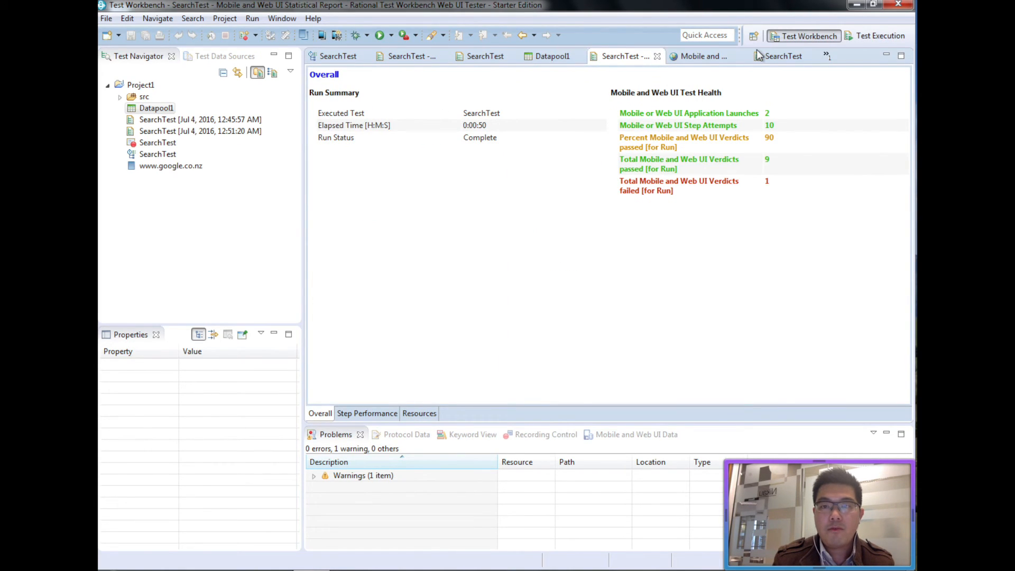
pyautogui.click(657, 57)
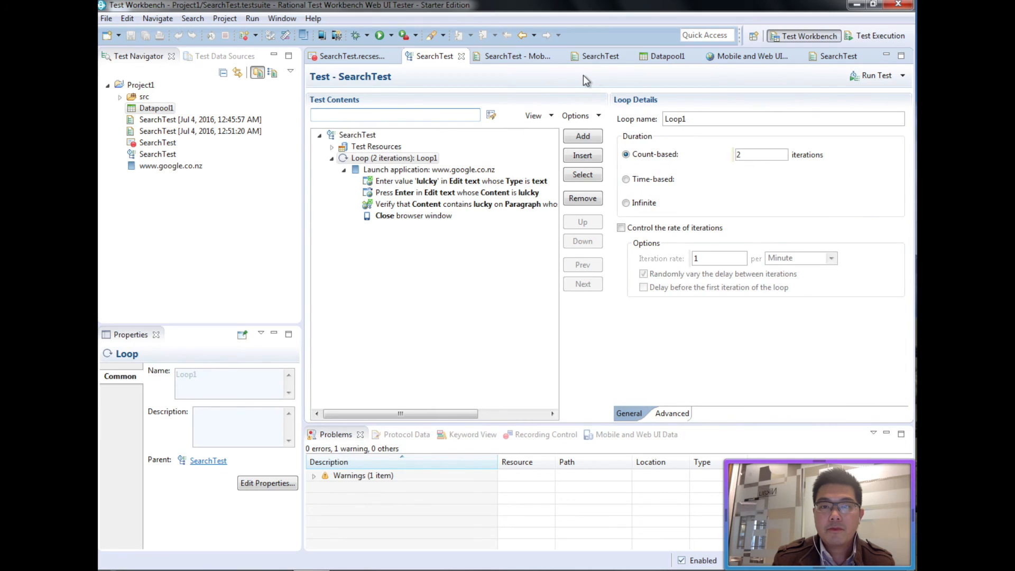
pyautogui.click(491, 194)
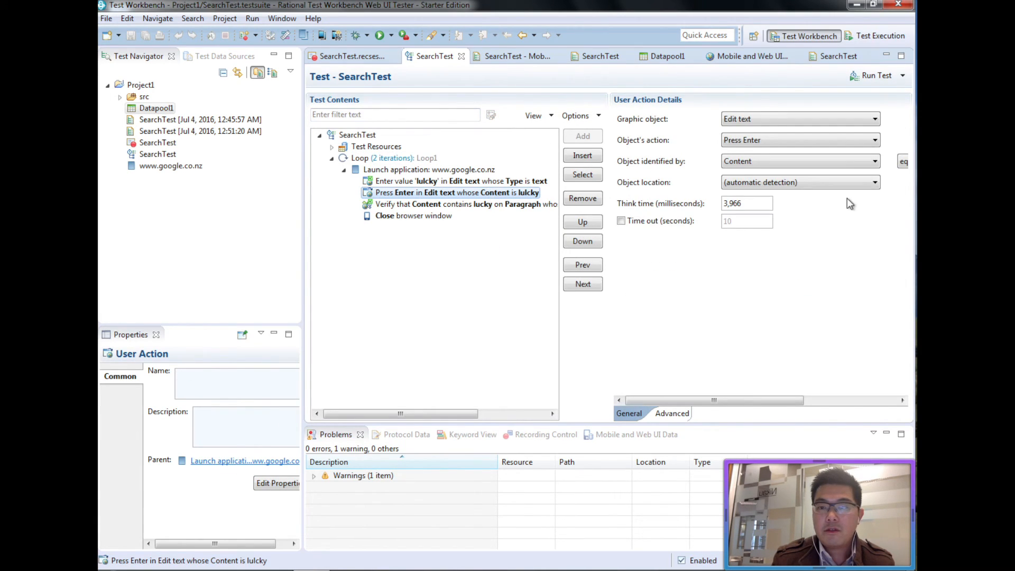
# Substitute the Press Enter step's 'lulcky' value with Datapool1's misspelt variable and save SearchTest.
pyautogui.moveTo(794, 398); pyautogui.dragTo(905, 404)
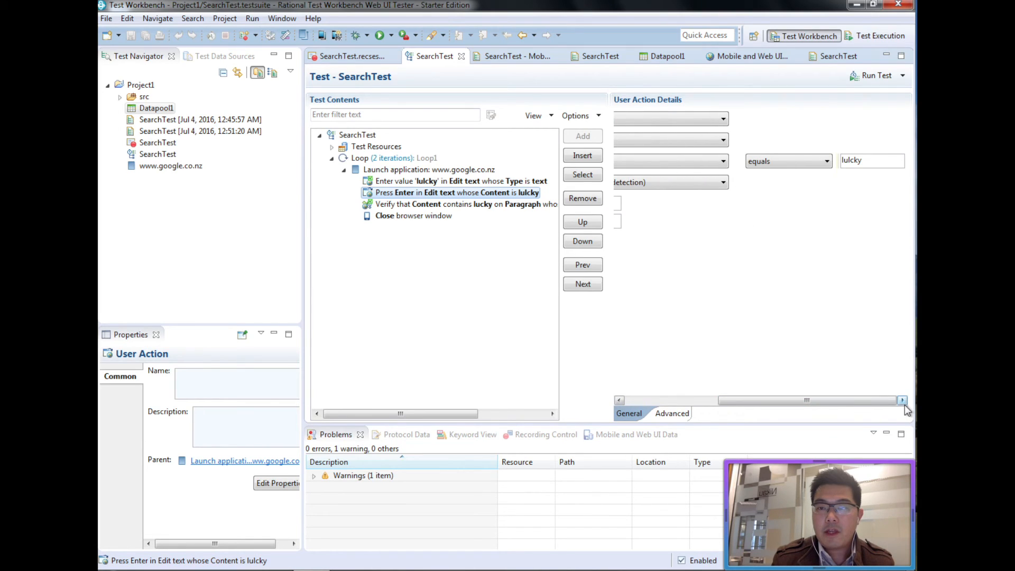
pyautogui.doubleClick(854, 159)
pyautogui.rightClick(849, 165)
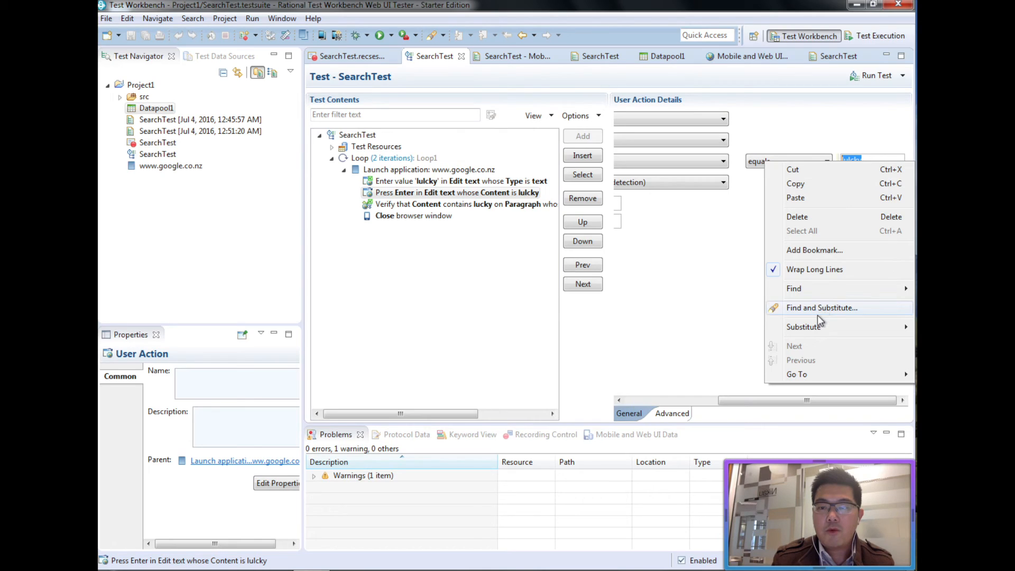
pyautogui.moveTo(819, 328)
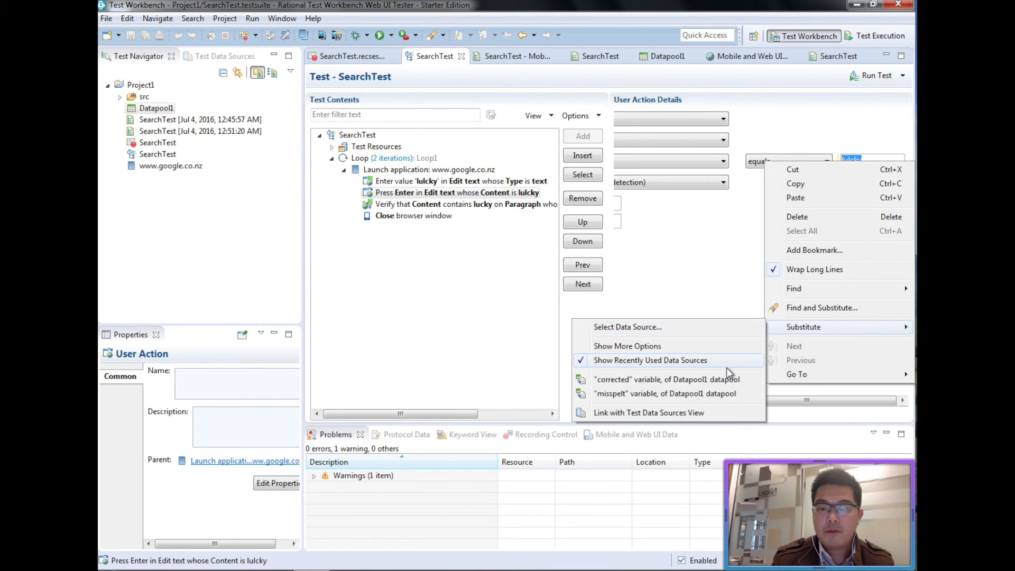
pyautogui.click(631, 395)
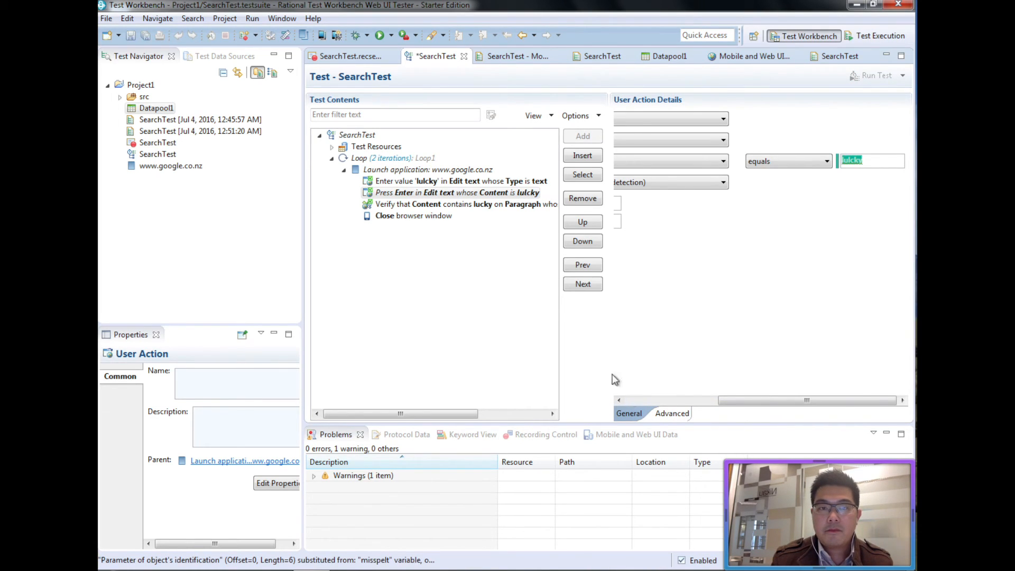
pyautogui.hotkey('ctrl', 's')
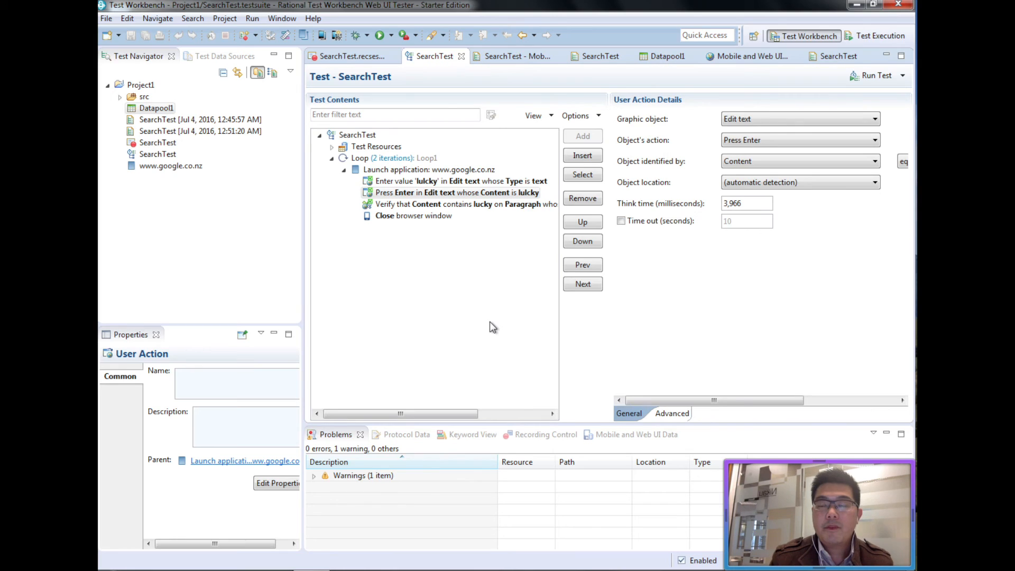
# Run the updated SearchTest in Chrome (local) via the Run Configuration dialog.
pyautogui.click(862, 79)
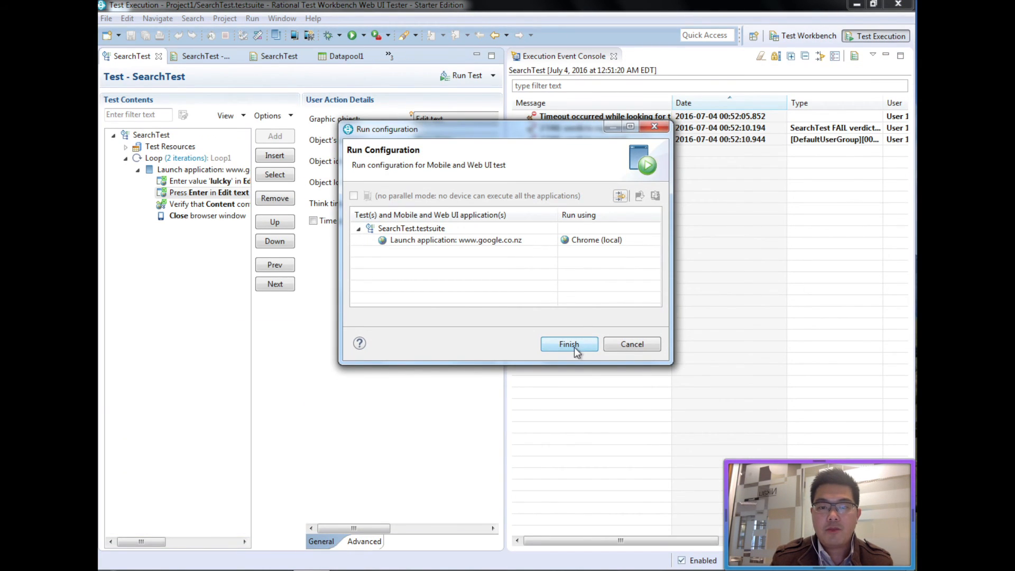
pyautogui.click(575, 344)
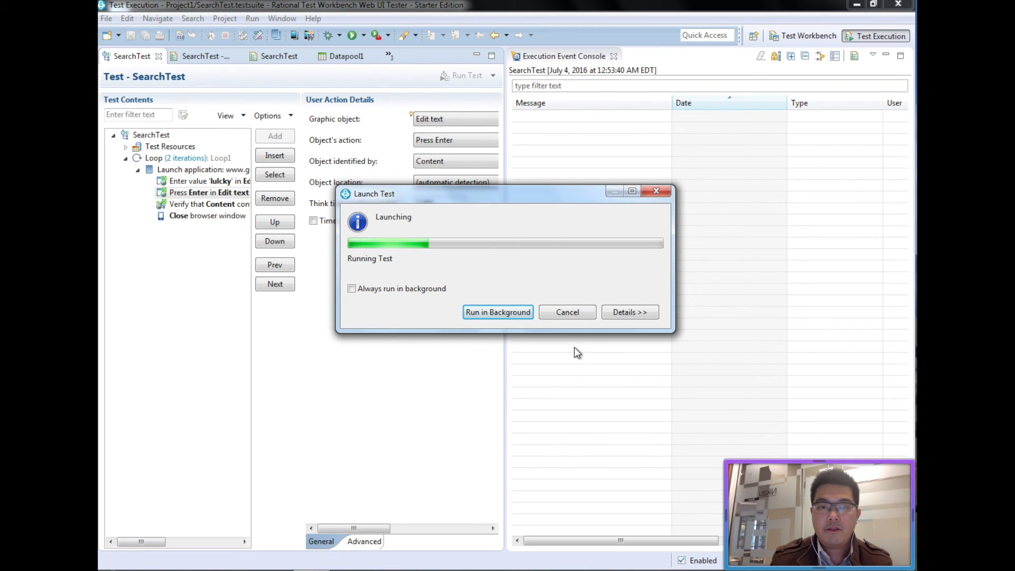